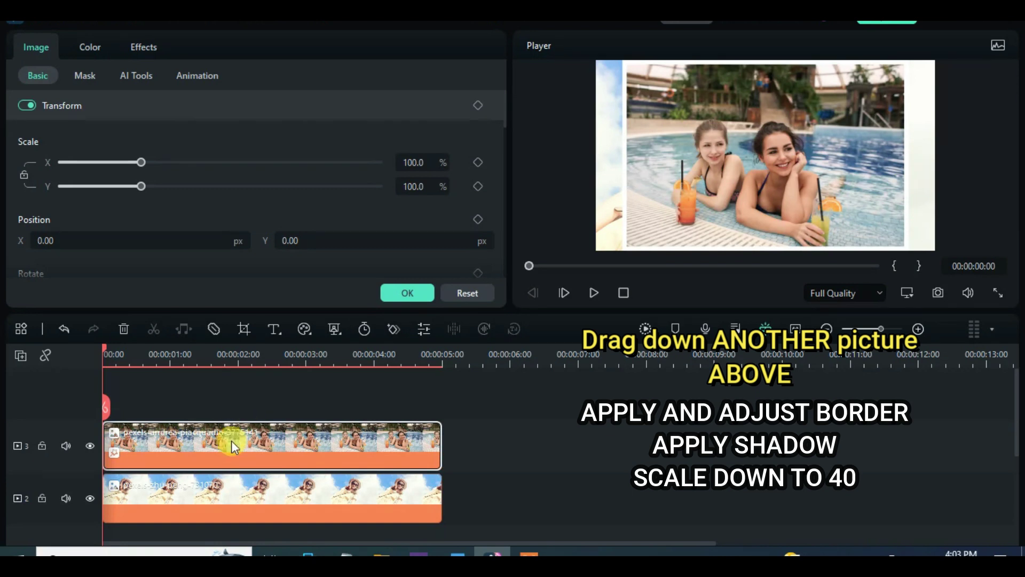
Step: Set the border effect on the two-women pool picture to size 4.0 and blur 1.0
click(141, 45)
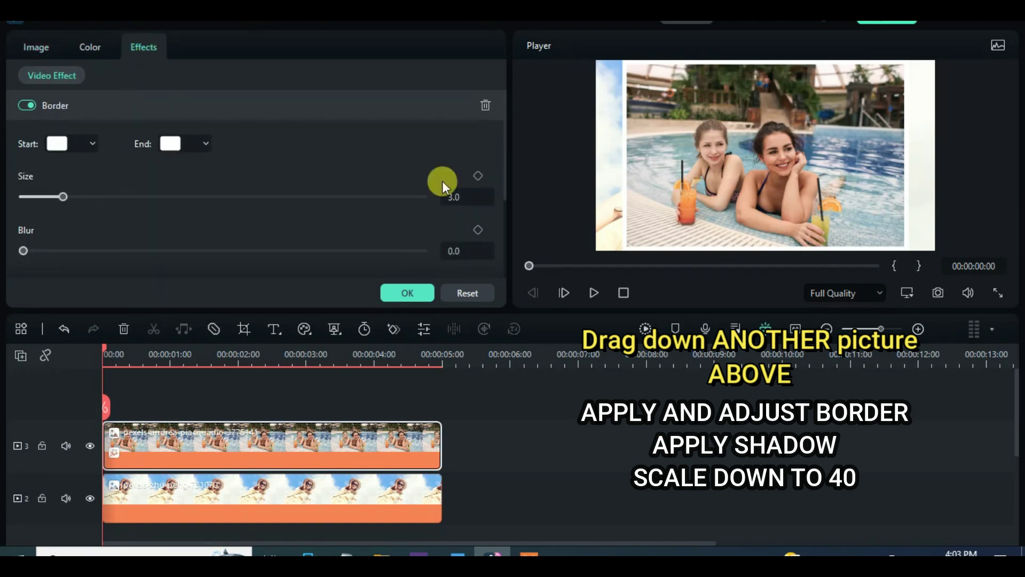
text(4)
click(464, 249)
text(1)
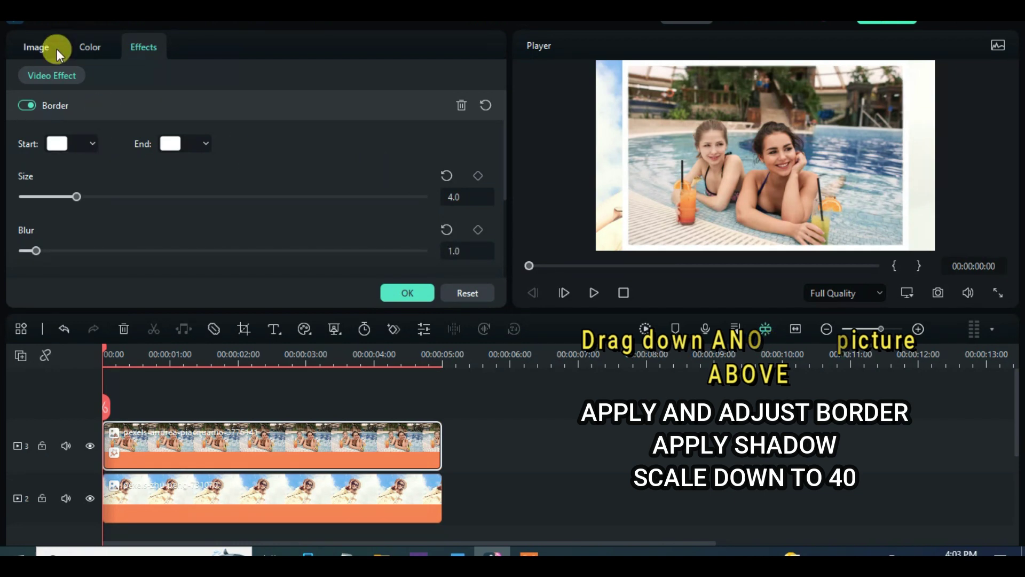
Step: Turn on the drop shadow for the two-women pool picture and set its colour to black
click(41, 48)
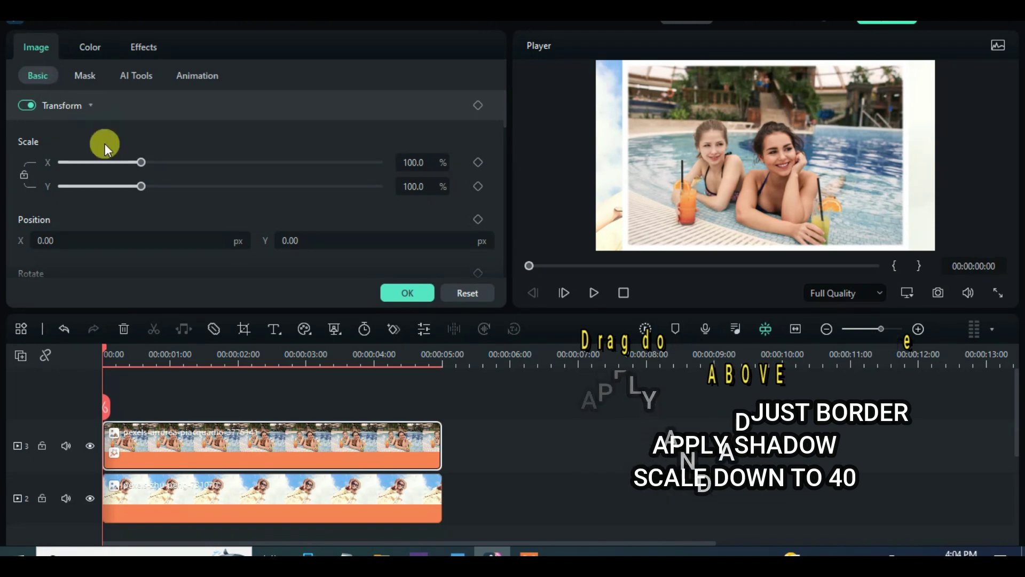
scroll(110, 182, down, 1)
scroll(110, 183, down, 6)
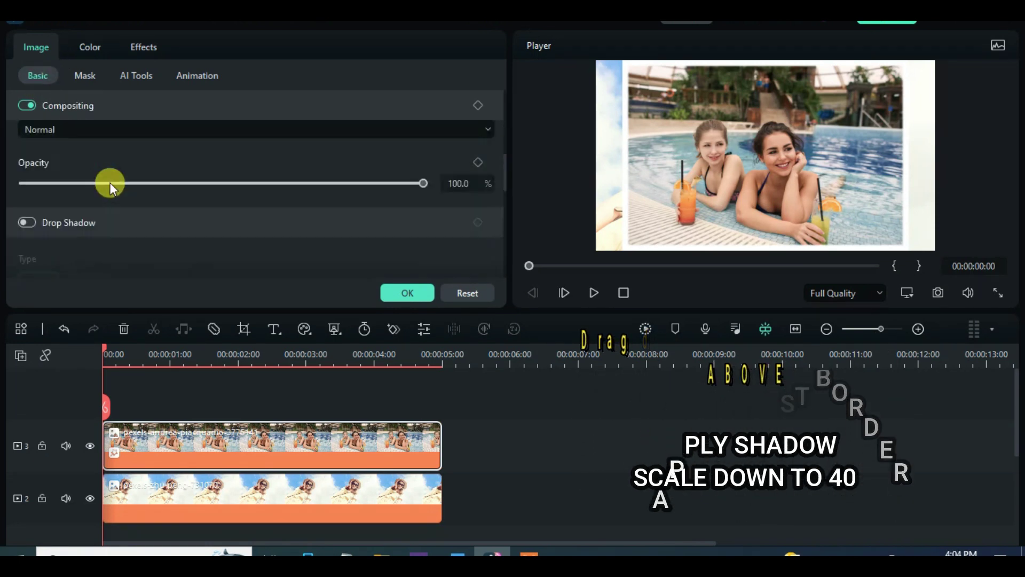
click(26, 131)
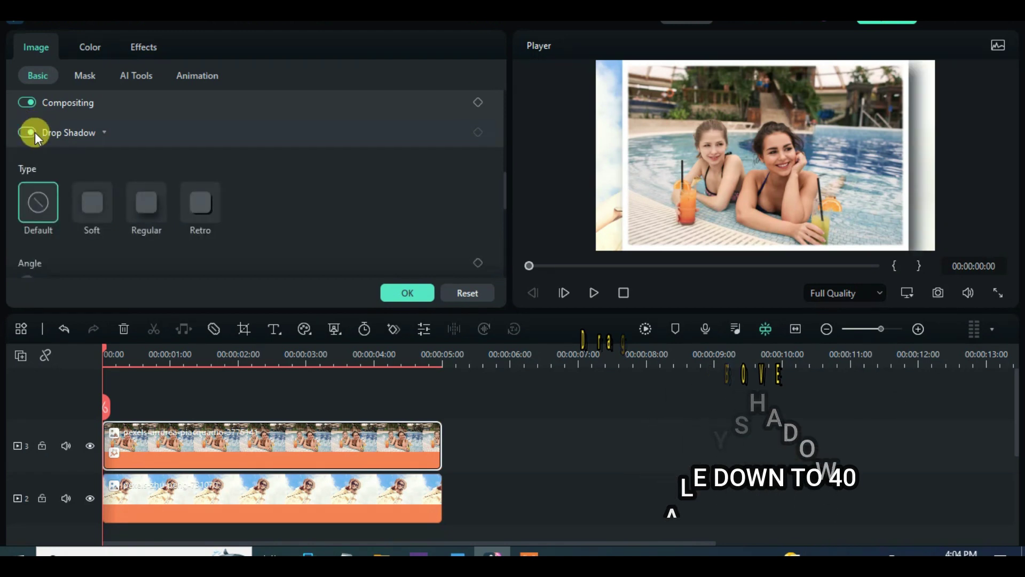
scroll(54, 176, down, 2)
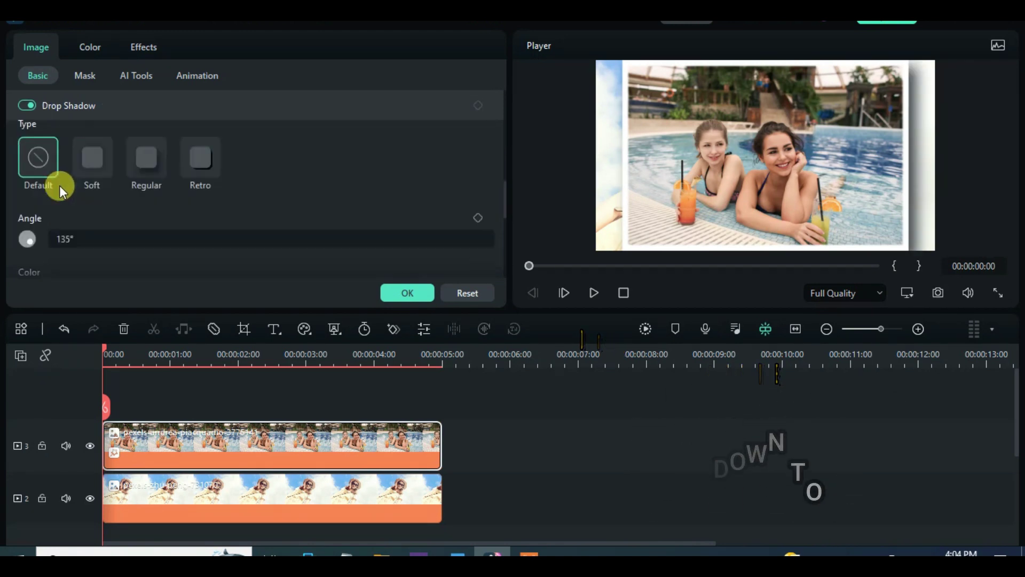
scroll(59, 185, down, 1)
click(61, 198)
click(28, 297)
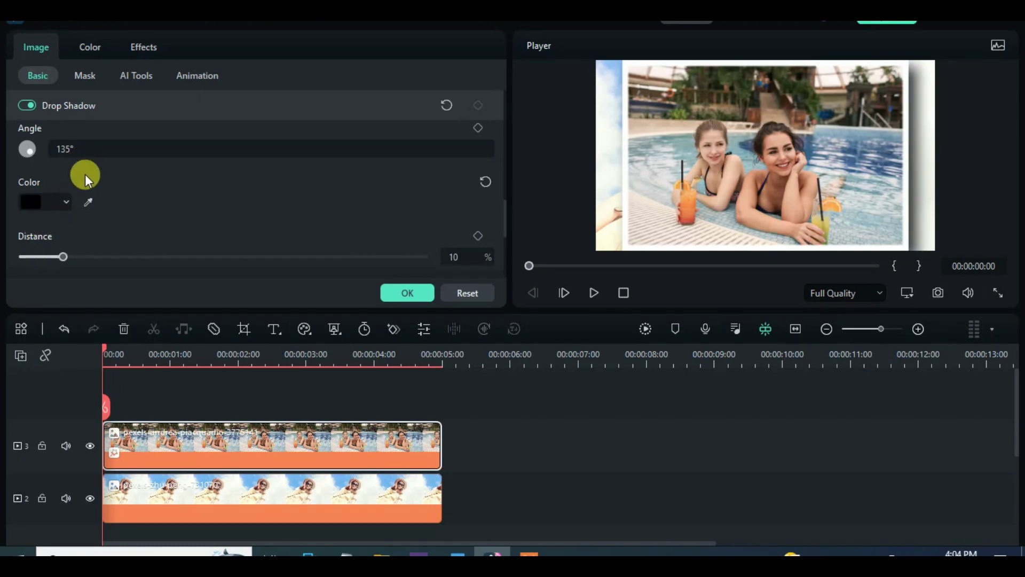
scroll(85, 176, down, 2)
Step: Scale the two-women pool picture uniformly to 40%
scroll(85, 181, up, 5)
scroll(85, 181, up, 5)
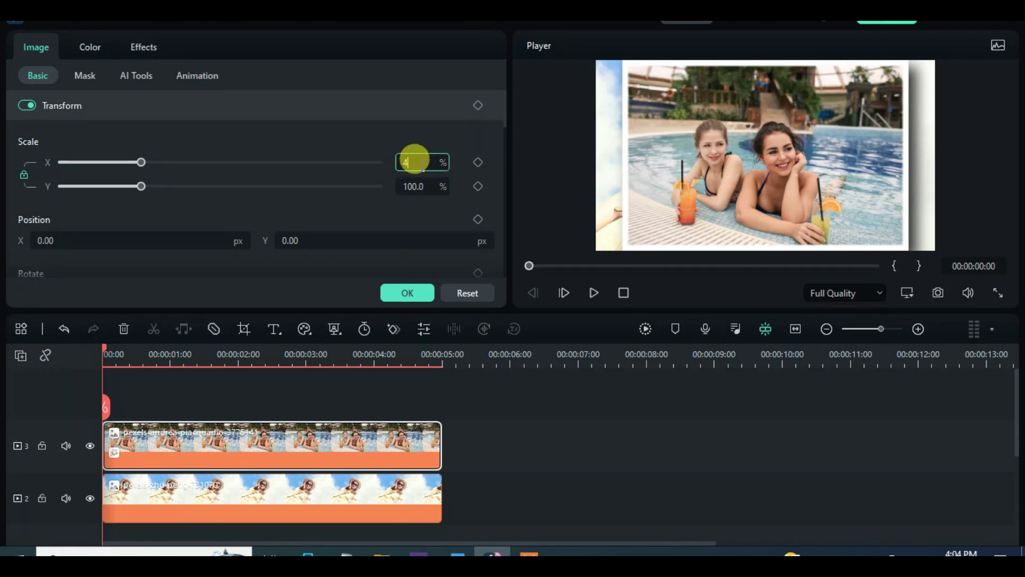
key(Return)
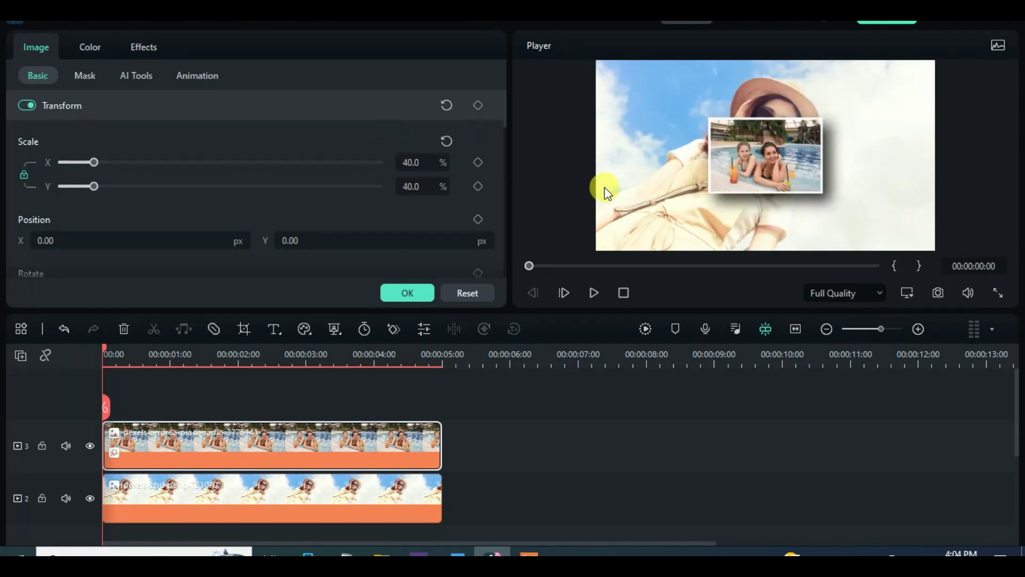
click(405, 293)
Step: Place the two-women pool picture tilted clockwise in the frame's upper-left area and copy its effects
drag(769, 148, 716, 82)
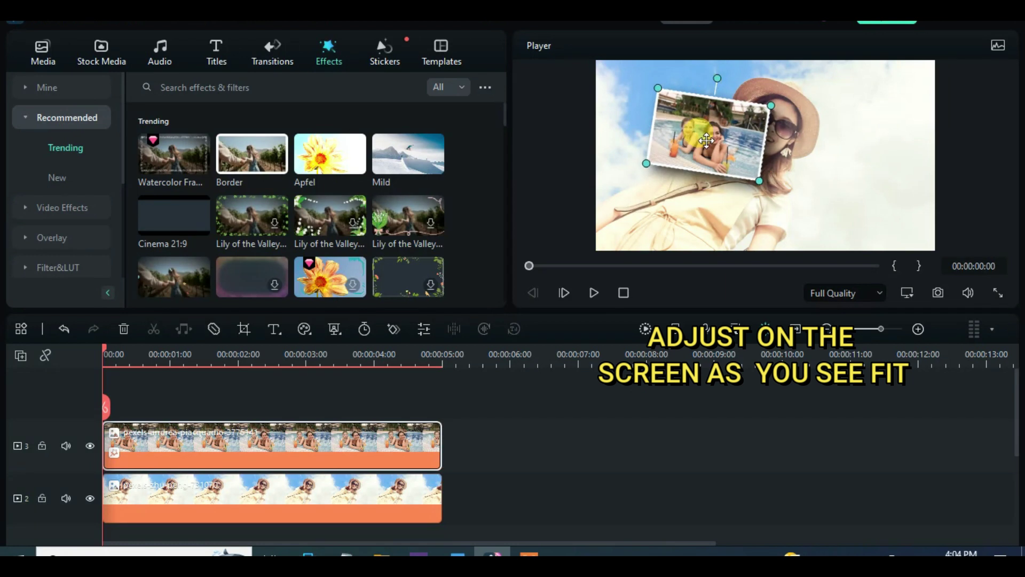
drag(707, 140, 707, 132)
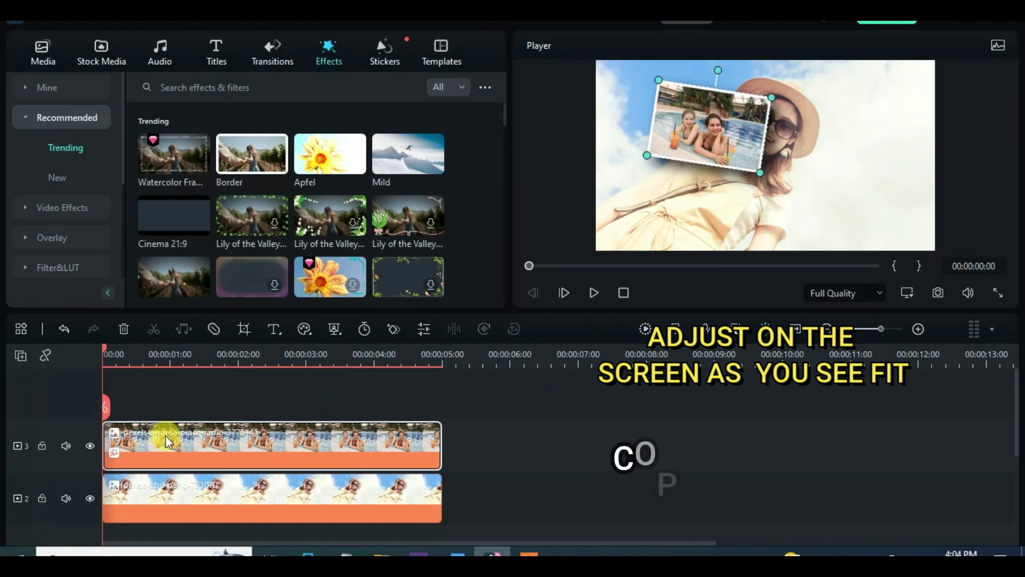
right_click(206, 431)
click(250, 412)
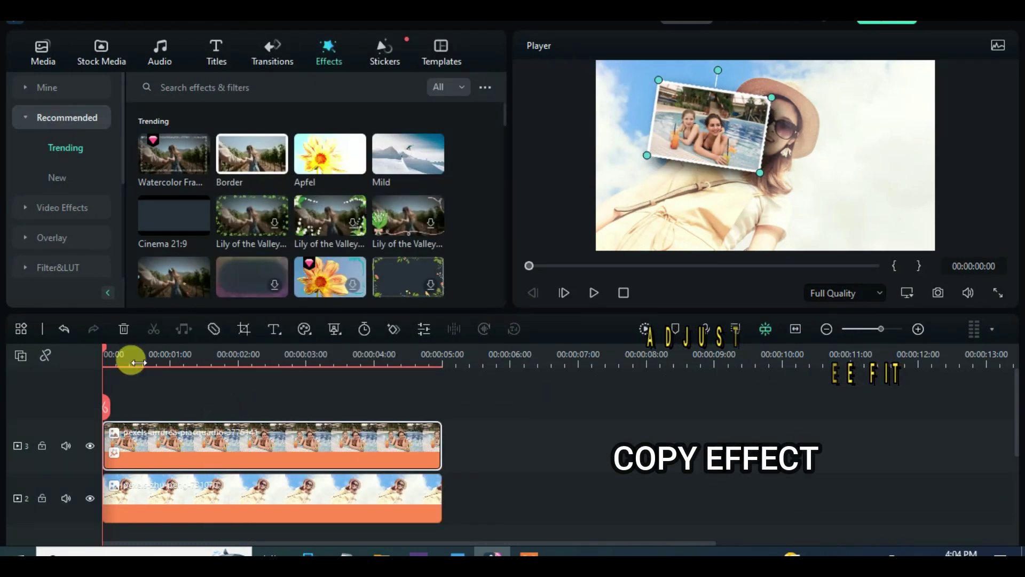
Step: Add the picture of the laughing long-haired women on a new top track and paste the copied effects onto it
click(47, 45)
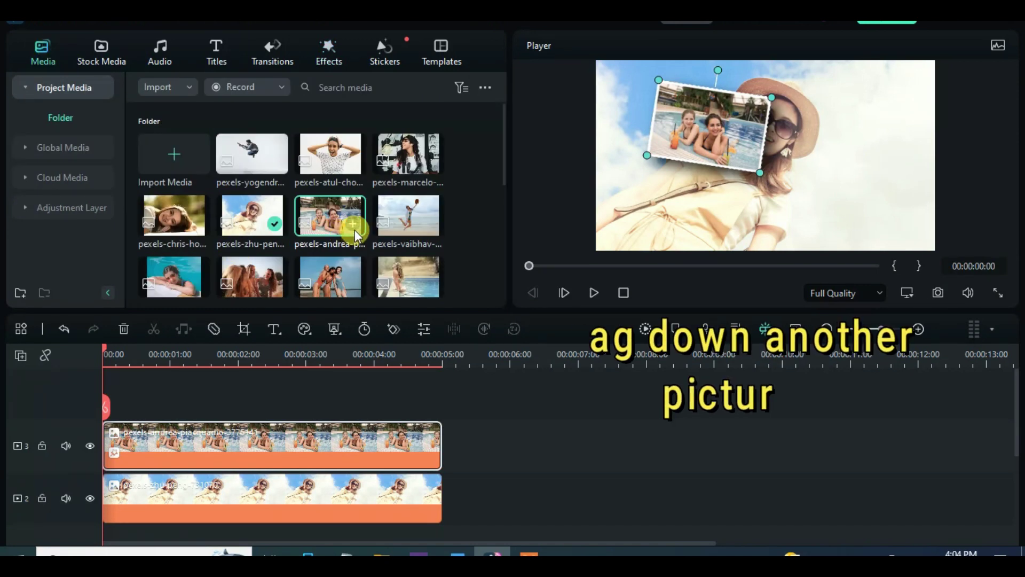
scroll(354, 229, down, 2)
drag(255, 205, 135, 390)
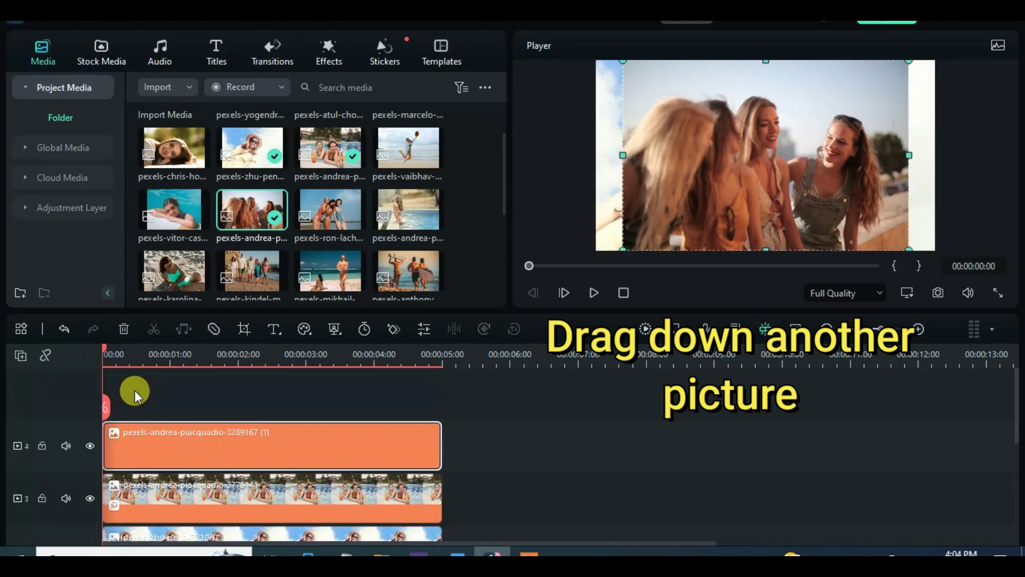
right_click(147, 432)
click(178, 426)
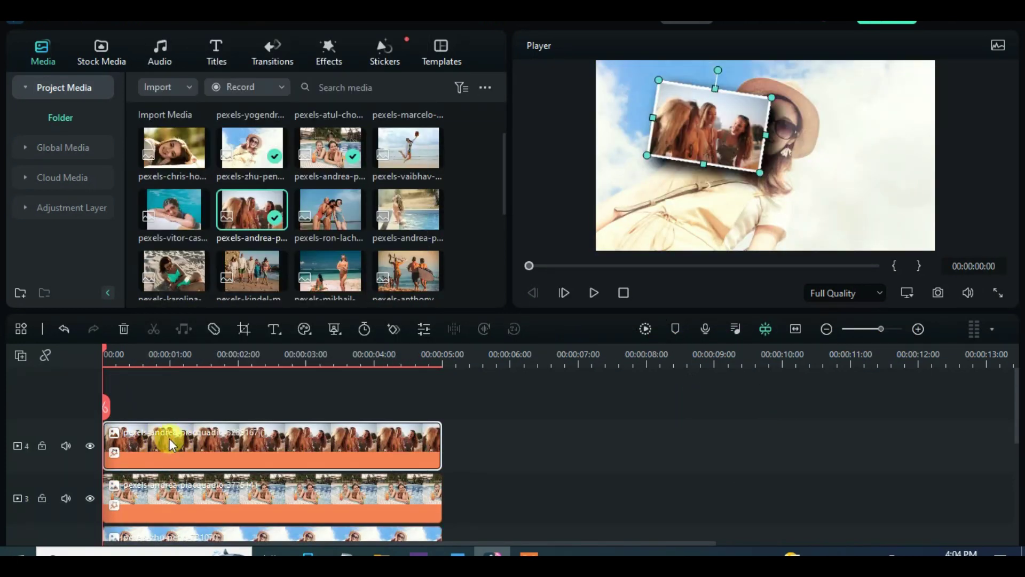
Step: Move the laughing women picture beside the pool picture on its right and tilt it slightly counterclockwise
drag(699, 134, 808, 152)
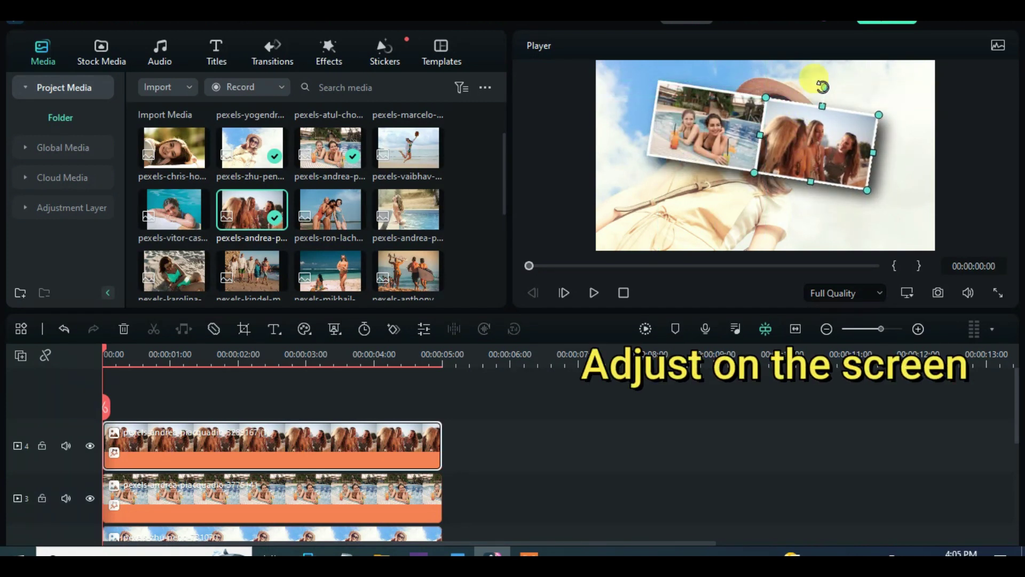
drag(823, 85, 809, 81)
drag(801, 143, 811, 127)
Step: Add the picture of three women in swimsuits on a new top track and paste the copied effects onto it
drag(329, 203, 143, 397)
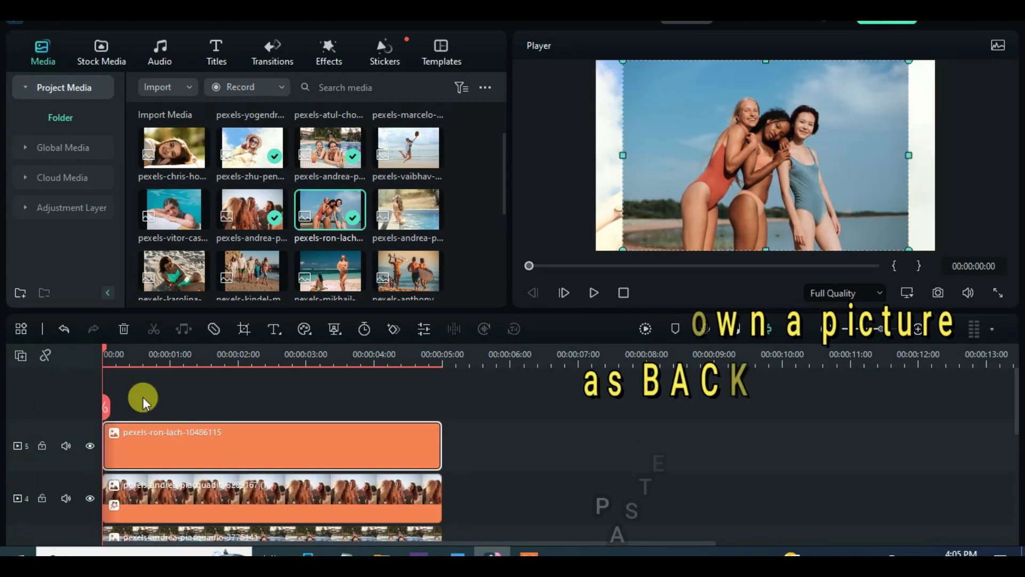
right_click(132, 438)
click(183, 425)
Step: Position the three-women swimsuit picture below the pool picture and tilt it slightly counterclockwise
click(705, 125)
drag(706, 125, 701, 177)
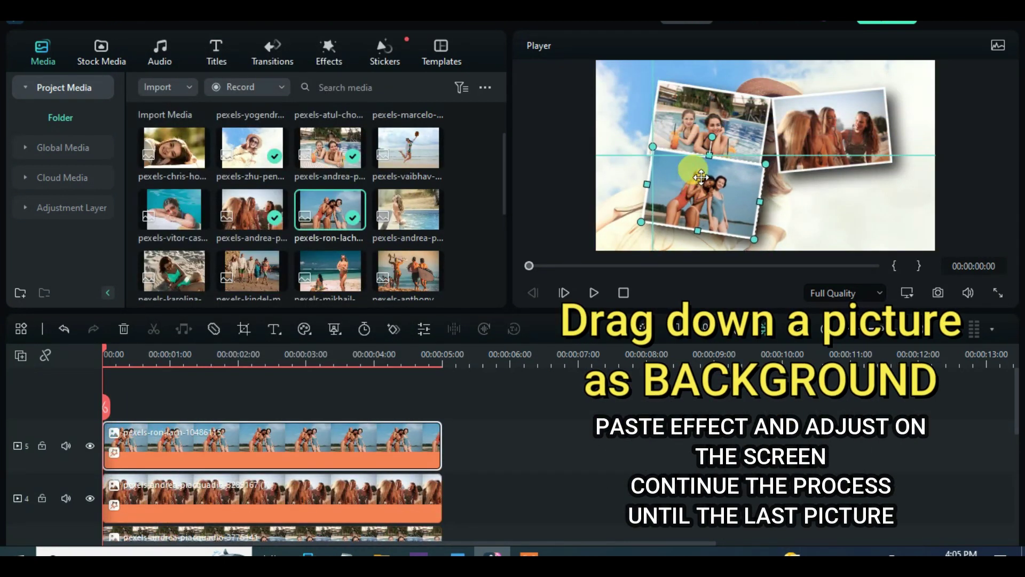
drag(712, 136, 693, 122)
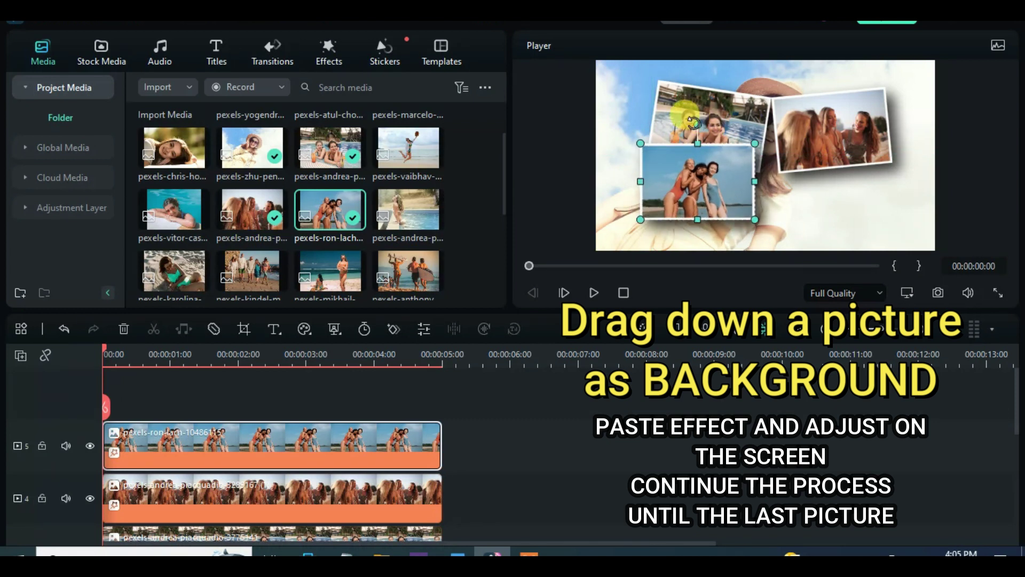
drag(667, 160, 670, 190)
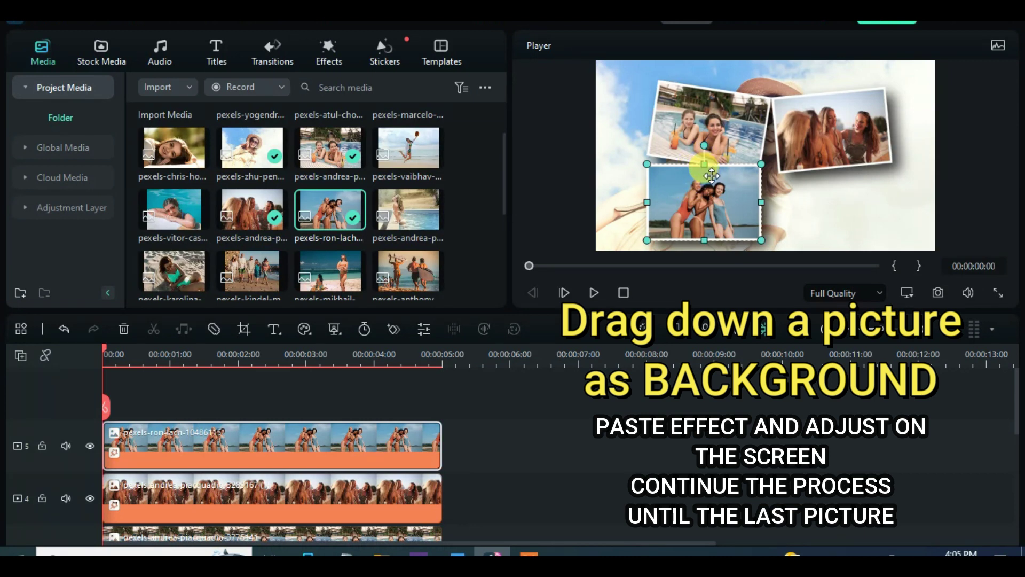
drag(703, 143, 698, 146)
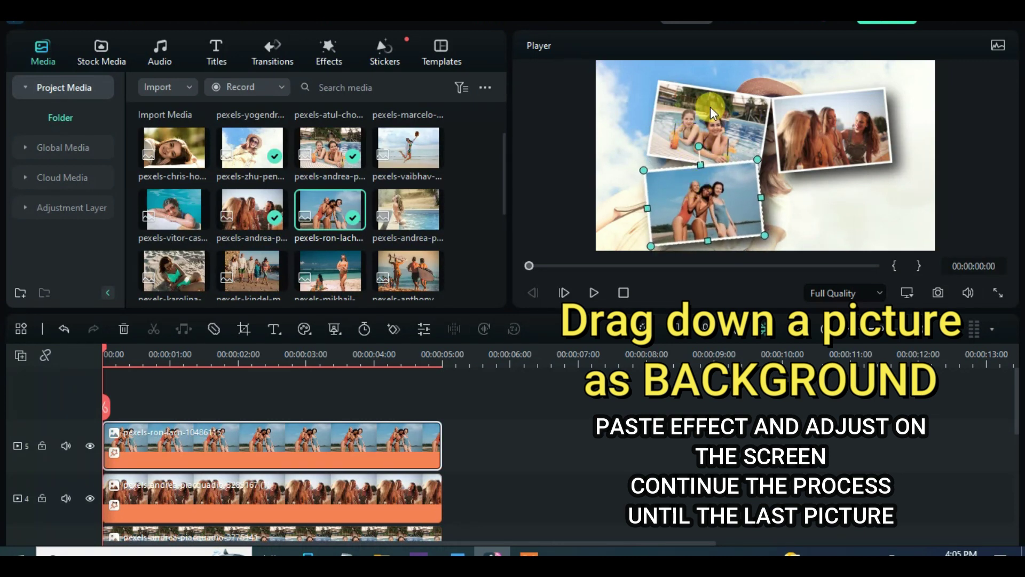
Step: Nudge the three small pictures slightly upward in the frame
click(831, 122)
click(706, 203)
mouse_move(706, 203)
mouse_down()
mouse_move(721, 204)
mouse_move(698, 191)
mouse_up()
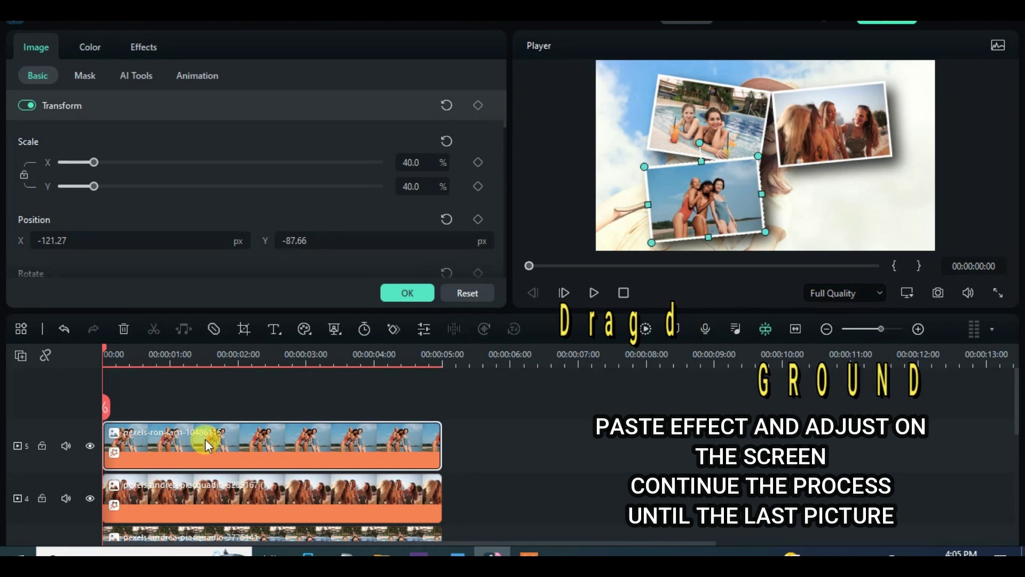
click(408, 291)
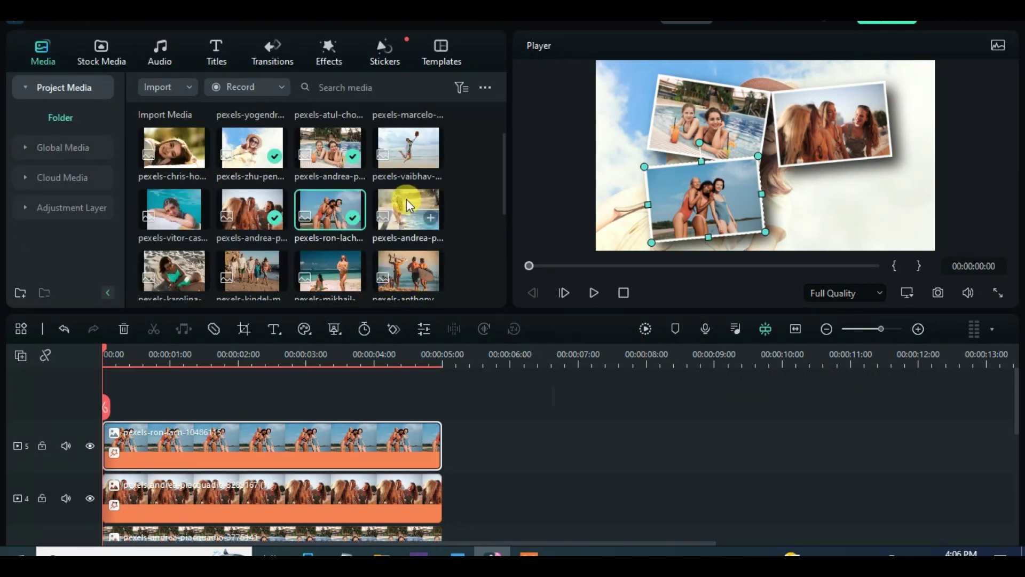
Step: Add the woman-at-poolside picture on a new top track, paste the copied effects, and place it in the frame's lower-right area
drag(408, 201, 124, 407)
right_click(144, 443)
click(165, 430)
double_click(241, 435)
drag(711, 118, 831, 199)
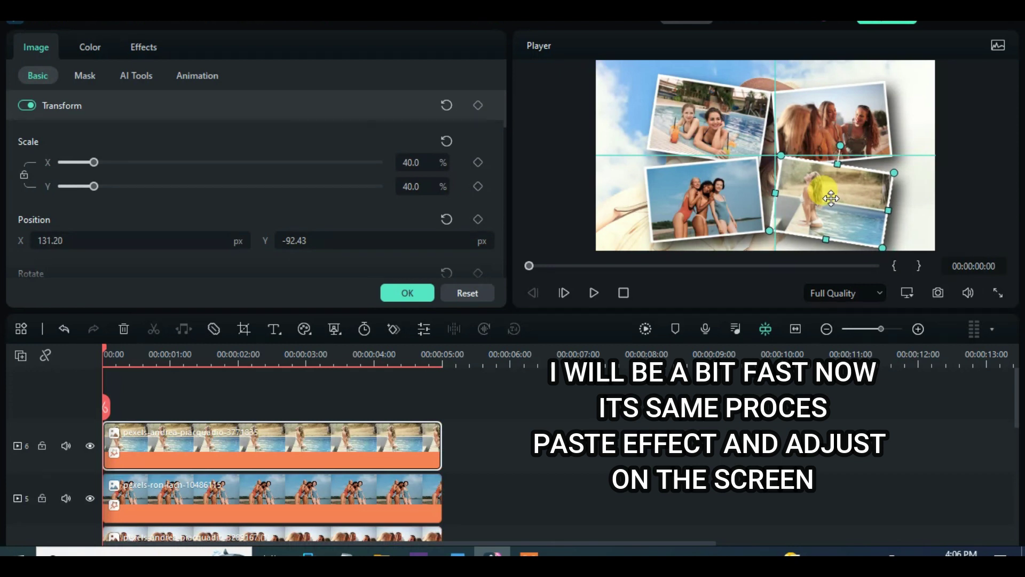
click(392, 292)
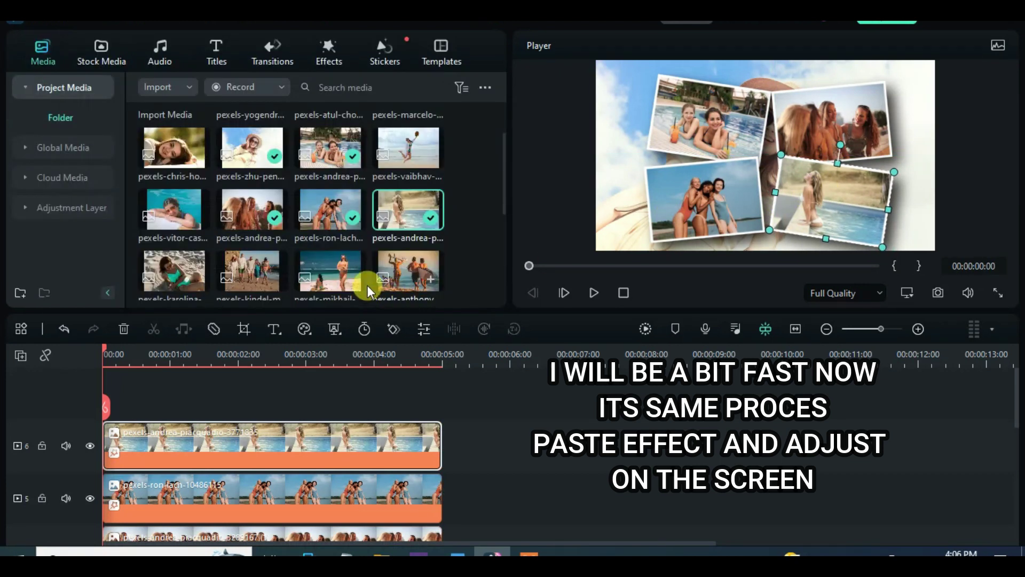
Step: Add the picture of the woman jumping on the beach with the copied effects and place it in the frame's upper-left corner
drag(381, 173, 140, 425)
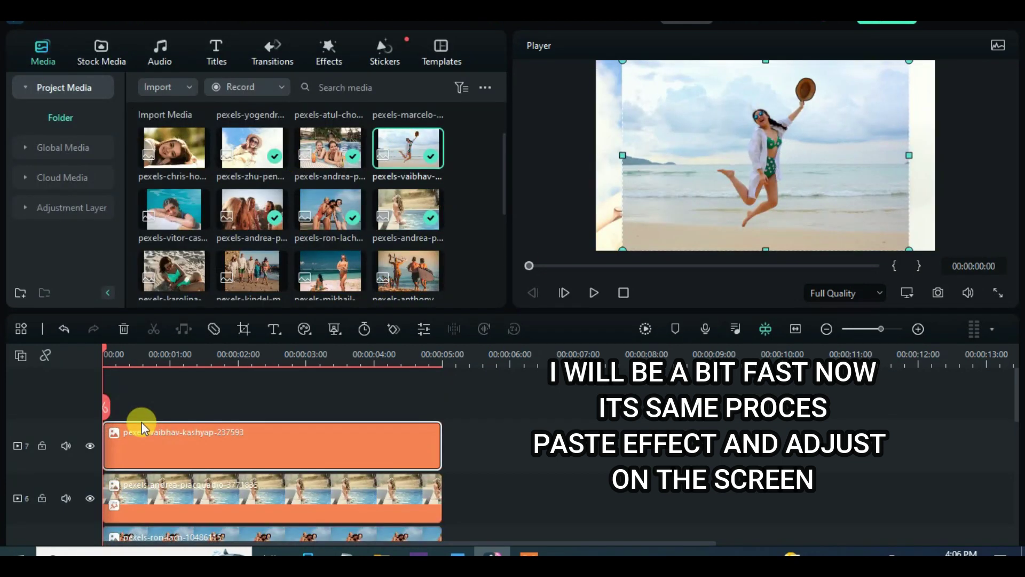
key(ctrl+alt+v)
drag(671, 158, 652, 112)
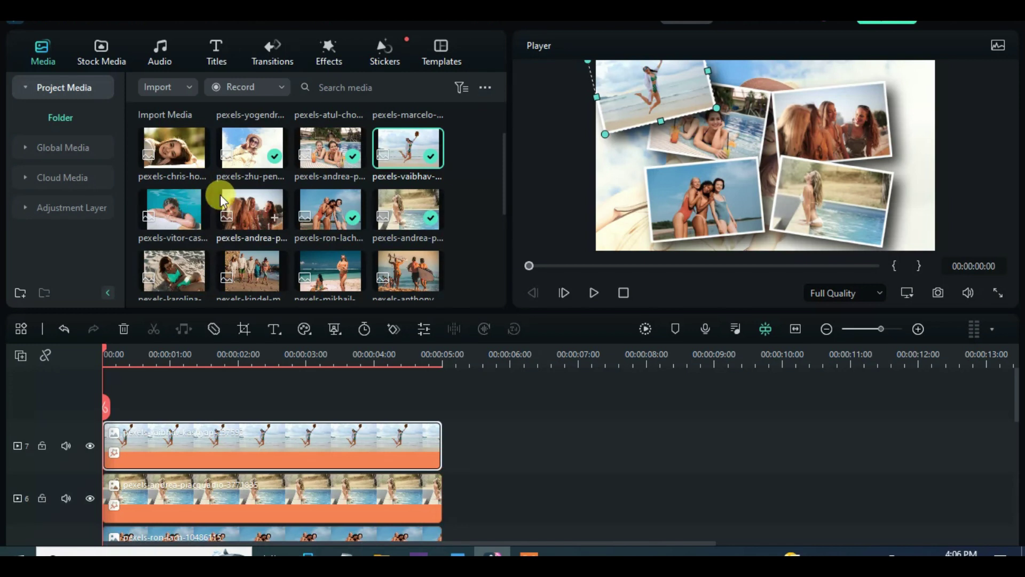
Step: Add the close-up of the smiling woman resting her head, paste the copied effects, and place it in the frame's upper-right corner
drag(173, 148, 155, 440)
key(ctrl+alt+v)
drag(725, 130, 885, 80)
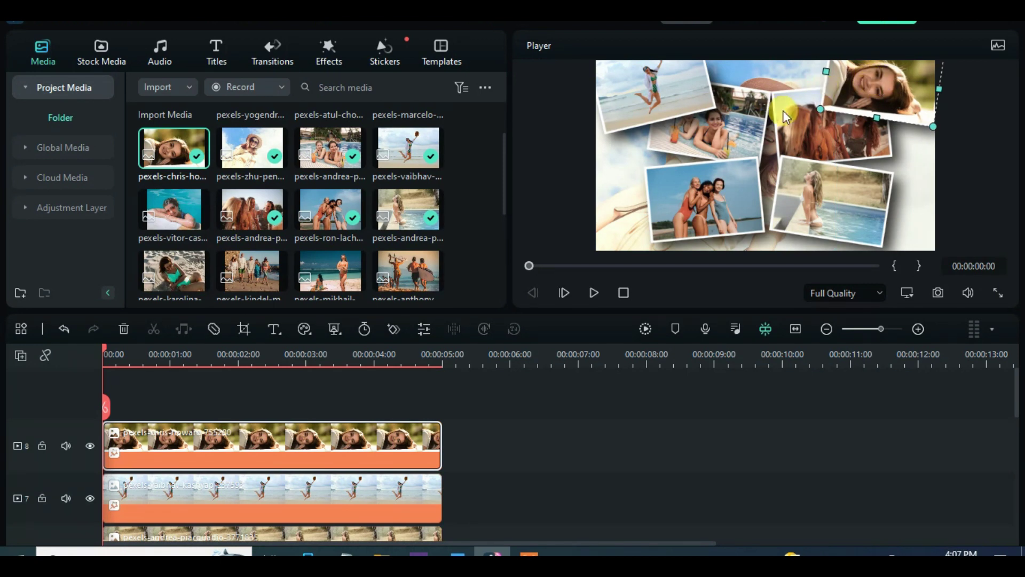
Step: Add the picture of friends with surfboards on a new track, paste the copied effects, and place it in the frame's lower-left corner
drag(163, 271, 150, 398)
right_click(159, 440)
click(186, 429)
drag(665, 190, 560, 233)
Step: Add another copy of the beach-jump picture in the same style, tilted counterclockwise in the frame's lower-right corner
drag(249, 215, 133, 435)
drag(710, 129, 877, 221)
drag(907, 182, 891, 176)
drag(887, 224, 878, 207)
Step: Add the picture of the woman in green lying on sand in the same style, tilted clockwise at the frame's left edge
drag(173, 270, 149, 427)
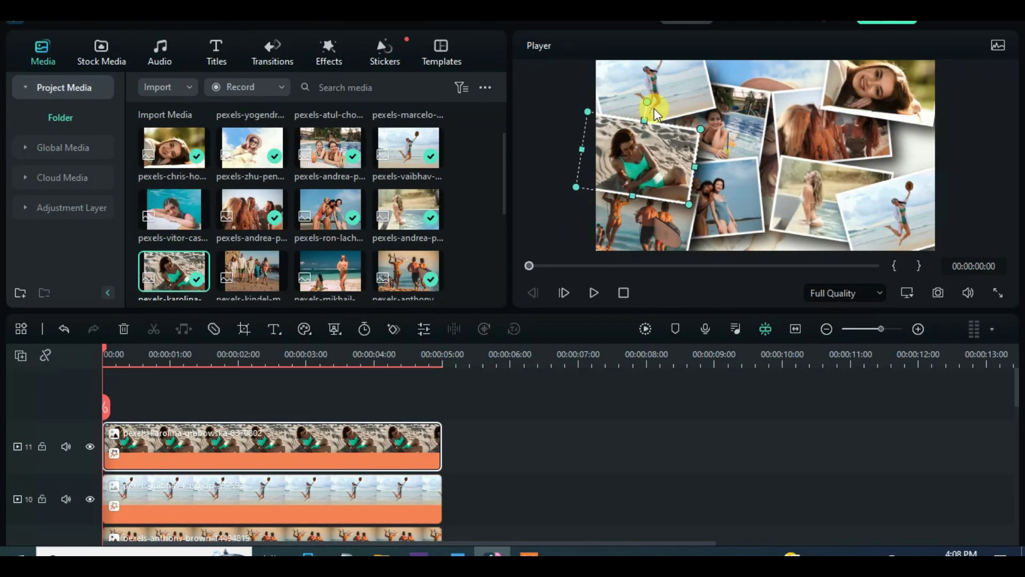
drag(654, 110, 645, 106)
drag(636, 158, 644, 143)
drag(502, 155, 506, 130)
Step: Add the picture of the dark-haired woman in a white T-shirt, paste the copied effects, and place it at the frame's right edge
drag(407, 154, 155, 394)
right_click(152, 443)
click(176, 426)
drag(720, 139, 850, 148)
Step: Add the raised-arms portrait on a new top track, paste the copied effects, and place it at the frame's top centre
drag(328, 154, 149, 411)
right_click(152, 443)
click(175, 435)
drag(732, 97, 754, 83)
Step: Add the group-on-the-beach picture, paste the copied effects, and place it slightly tilted at the frame's bottom centre
scroll(304, 220, down, 1)
drag(259, 216, 155, 437)
right_click(155, 438)
click(175, 428)
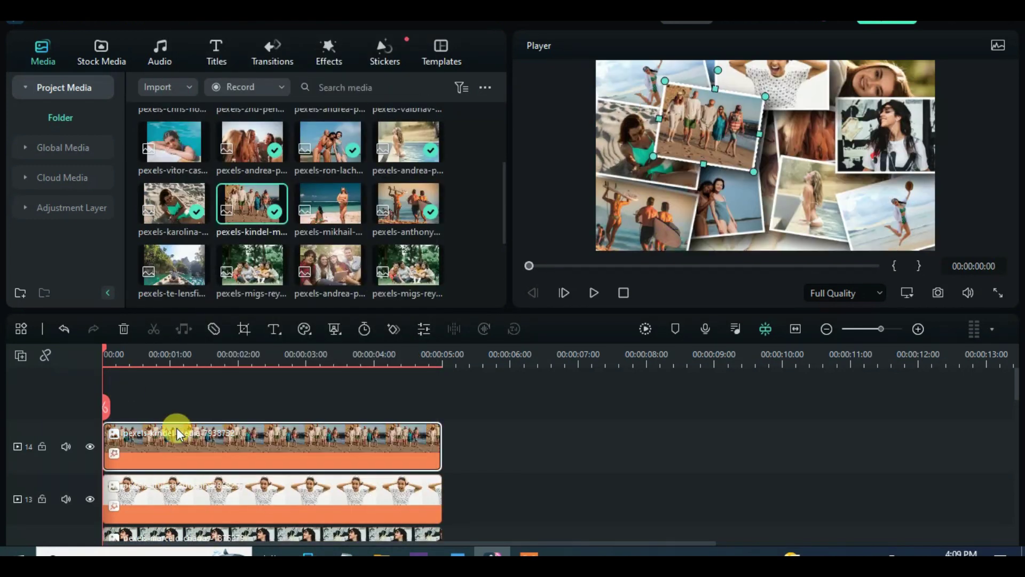
drag(776, 156, 755, 224)
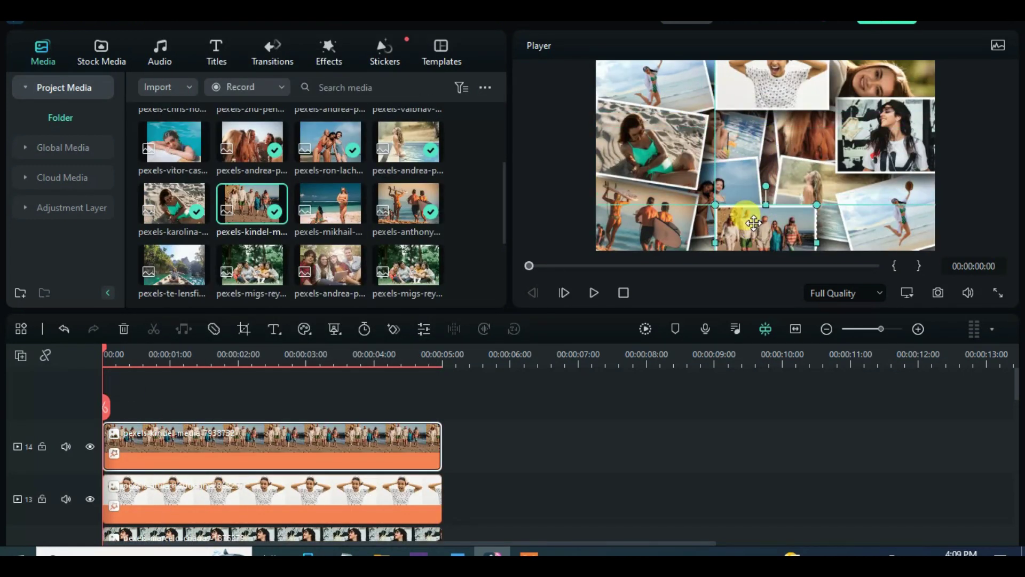
drag(771, 188, 771, 190)
Step: Fine-tune the collage by shifting the sand picture left, the white T-shirt picture right, and the raised-arms portrait slightly down
click(681, 124)
drag(681, 124, 667, 125)
mouse_move(886, 136)
mouse_down()
mouse_move(902, 136)
mouse_move(892, 136)
mouse_up()
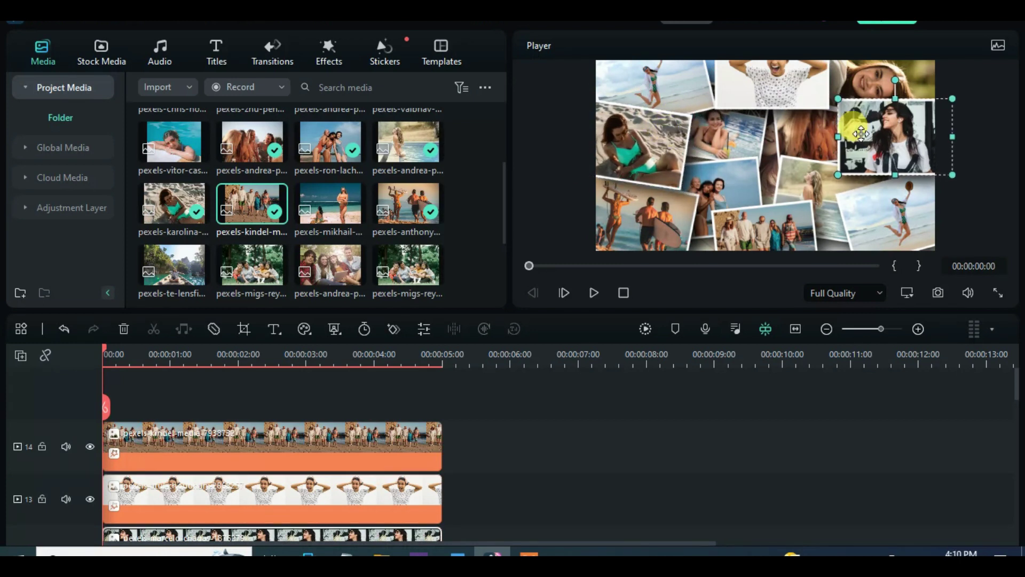
click(778, 98)
drag(778, 97, 778, 101)
Step: Review the stacked tracks and save the collage frame at 00:00:00:22 as a PNG snapshot
drag(107, 355, 161, 352)
scroll(312, 439, down, 4)
scroll(313, 439, down, 3)
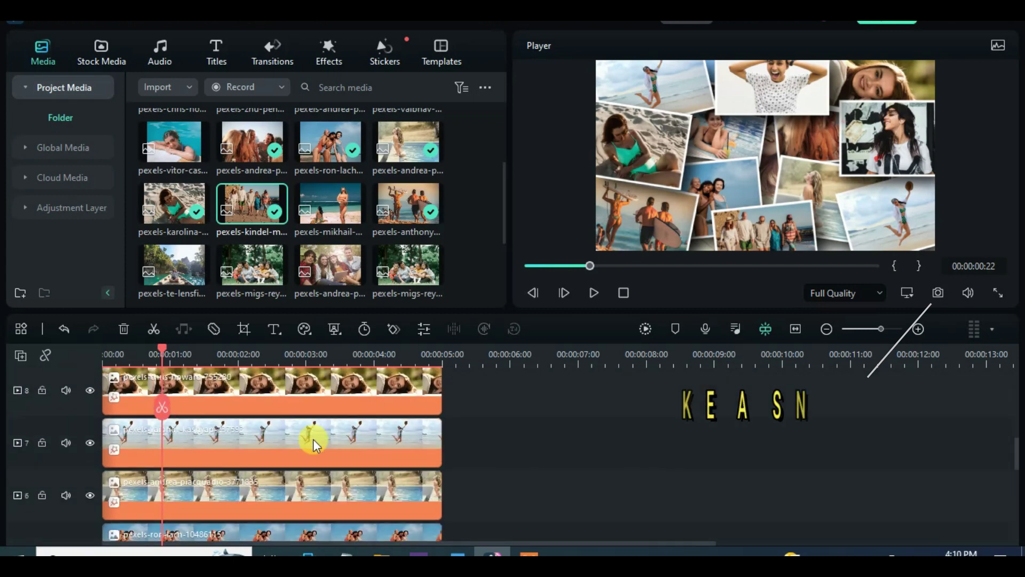
scroll(313, 439, up, 7)
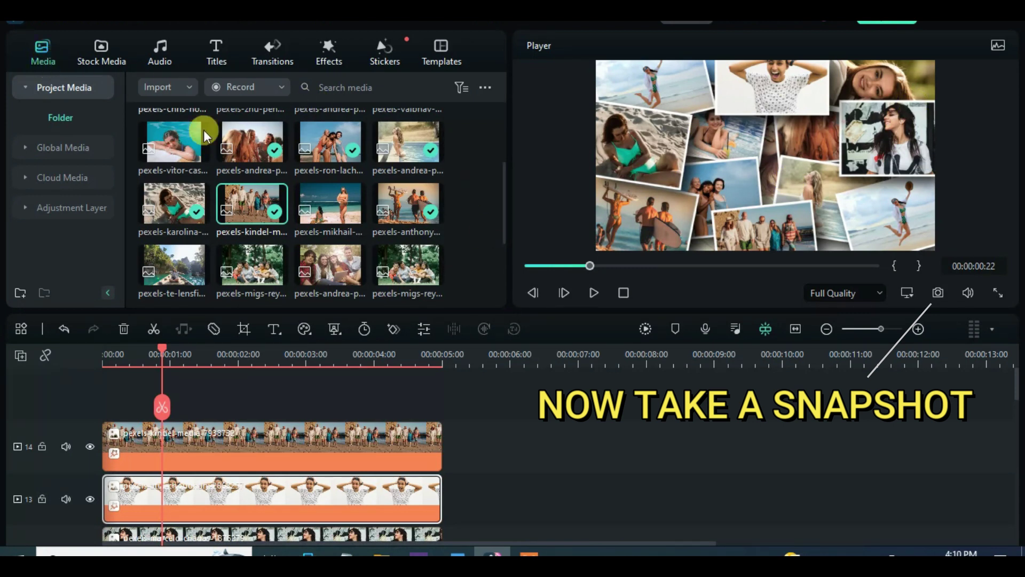
click(937, 293)
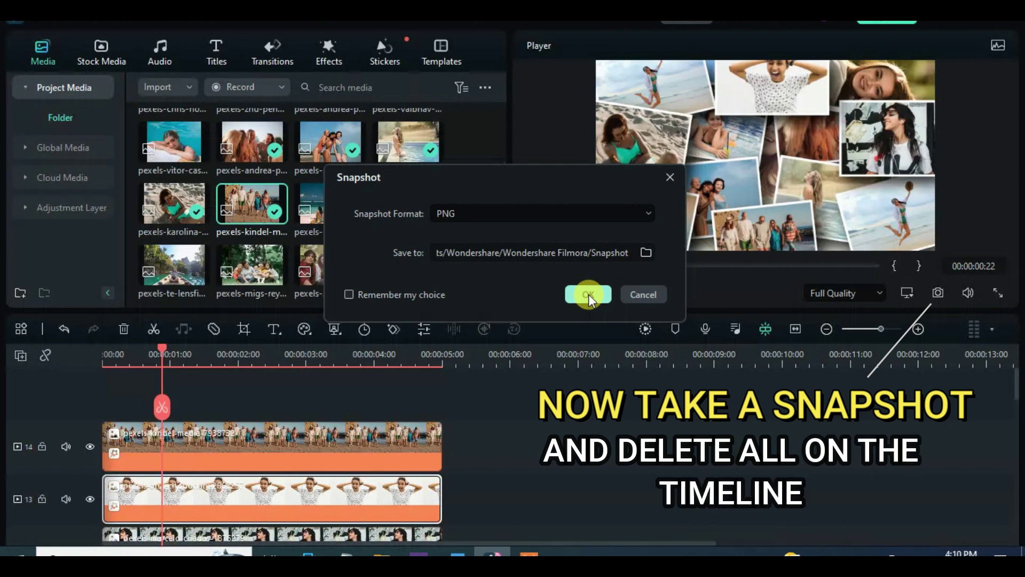
click(588, 294)
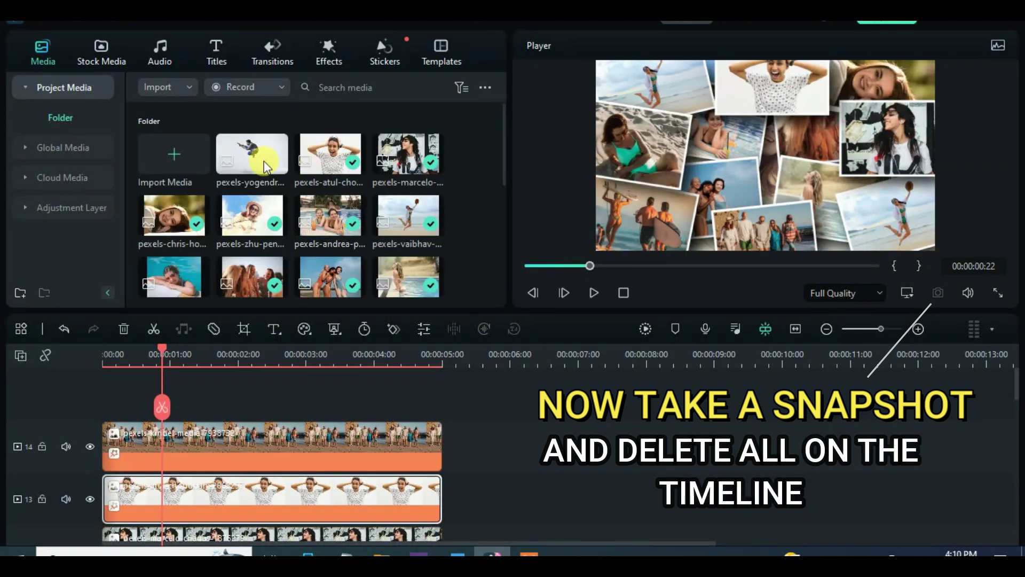
Step: Delete all clips and the empty tracks from the timeline, and return the playhead to the start
click(223, 437)
key(ctrl+a)
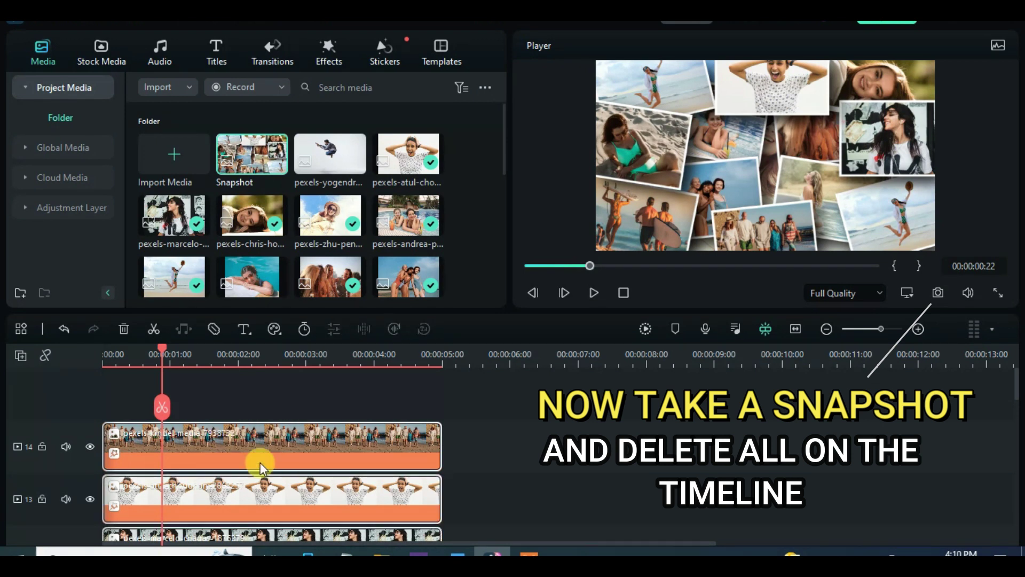
click(128, 329)
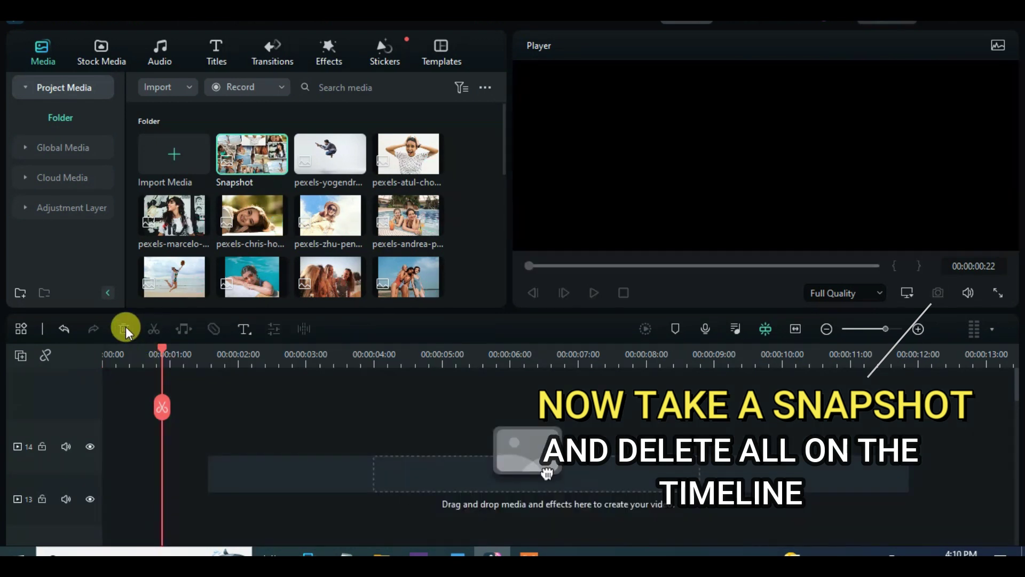
right_click(21, 360)
click(48, 445)
drag(159, 345, 101, 350)
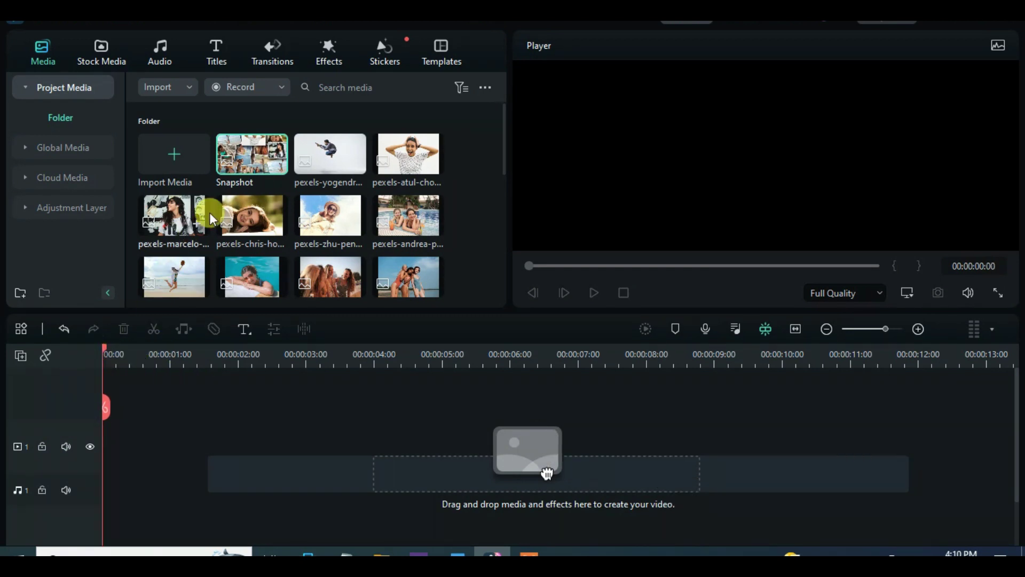
Step: Place the collage snapshot at the start of track 1 and apply the Square Blur effect from the favorites to it
drag(247, 152, 114, 443)
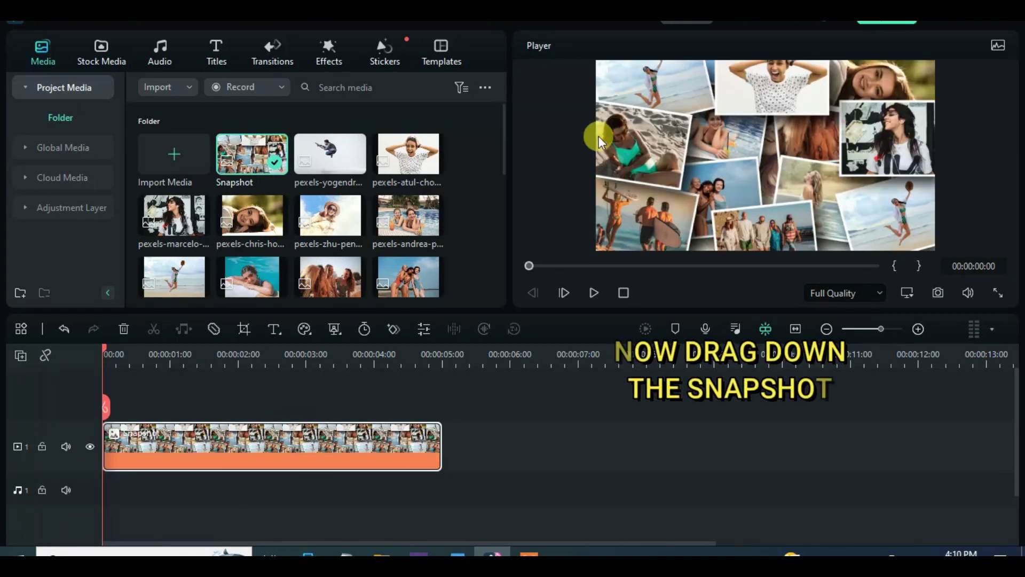
click(332, 56)
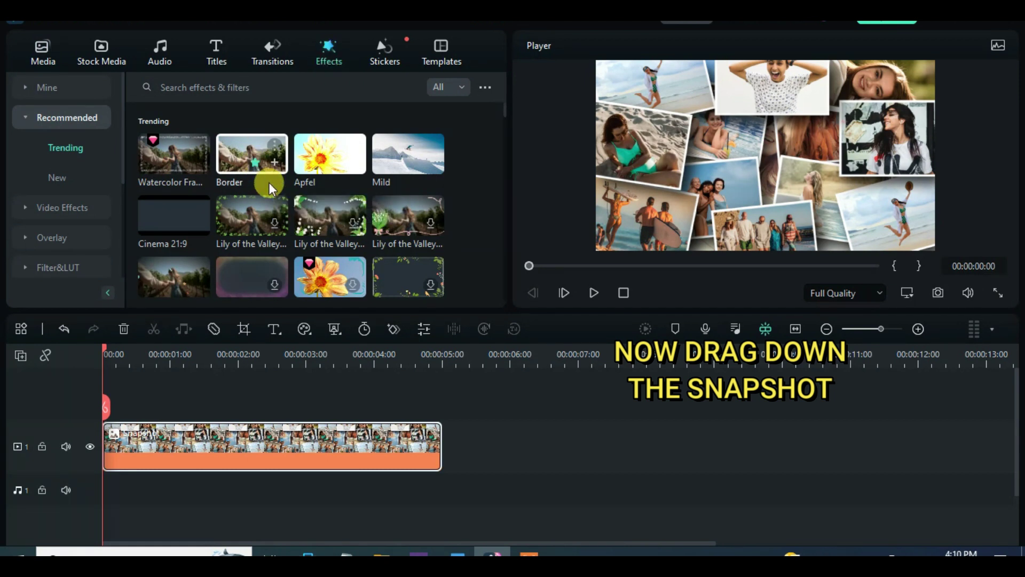
click(53, 88)
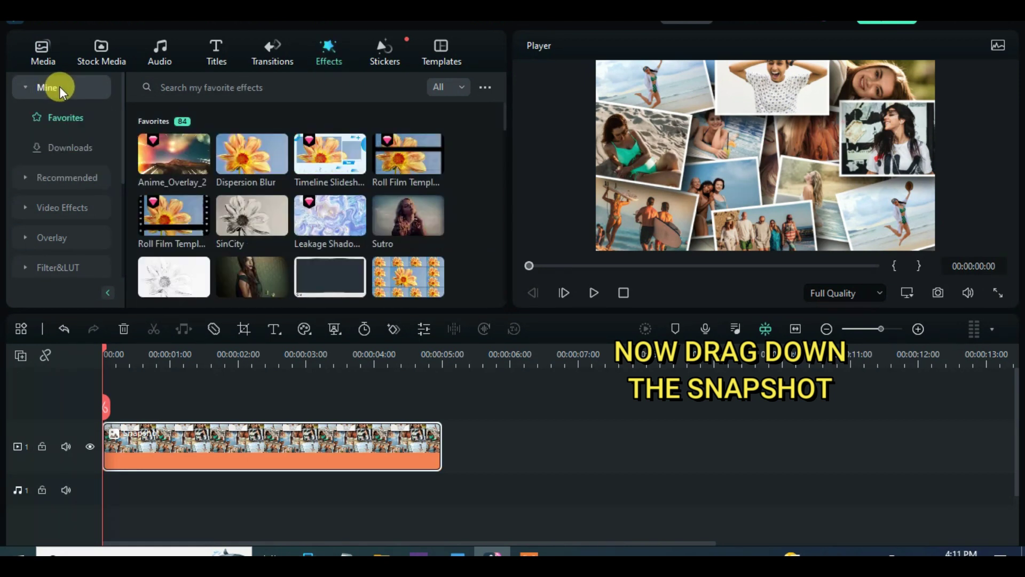
click(66, 145)
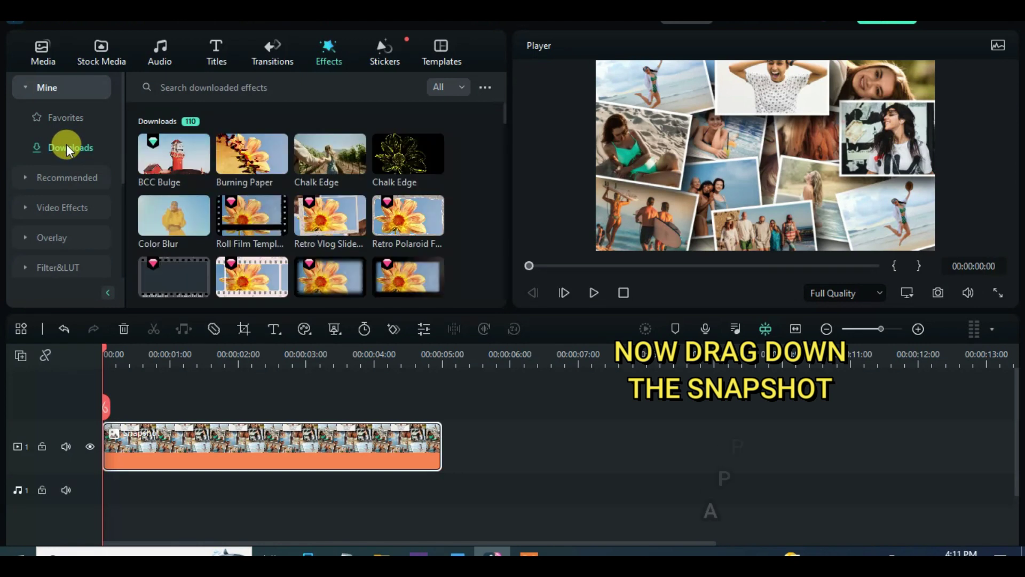
click(50, 120)
scroll(302, 216, down, 5)
scroll(301, 215, down, 10)
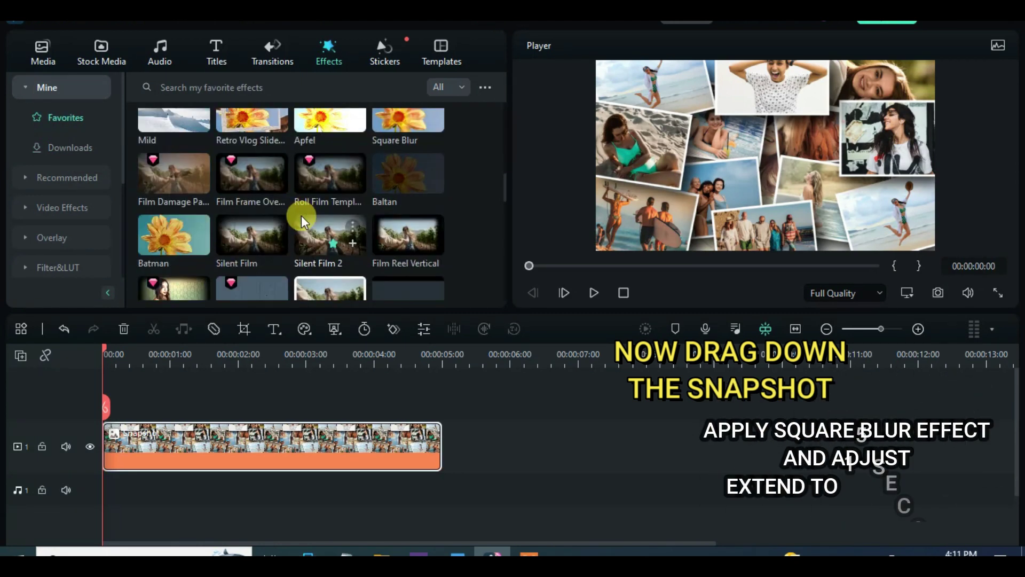
click(75, 147)
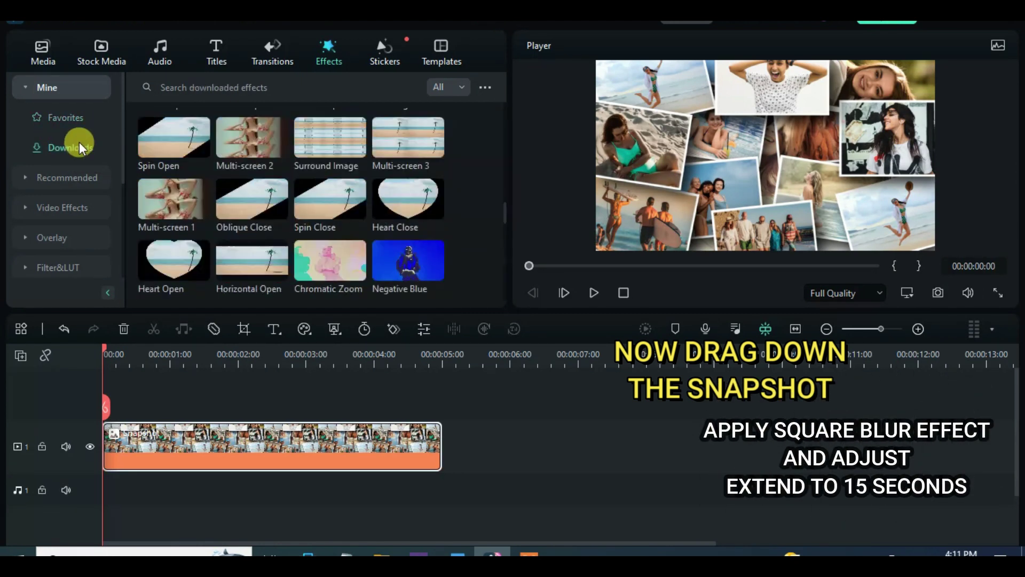
click(61, 117)
scroll(261, 170, down, 10)
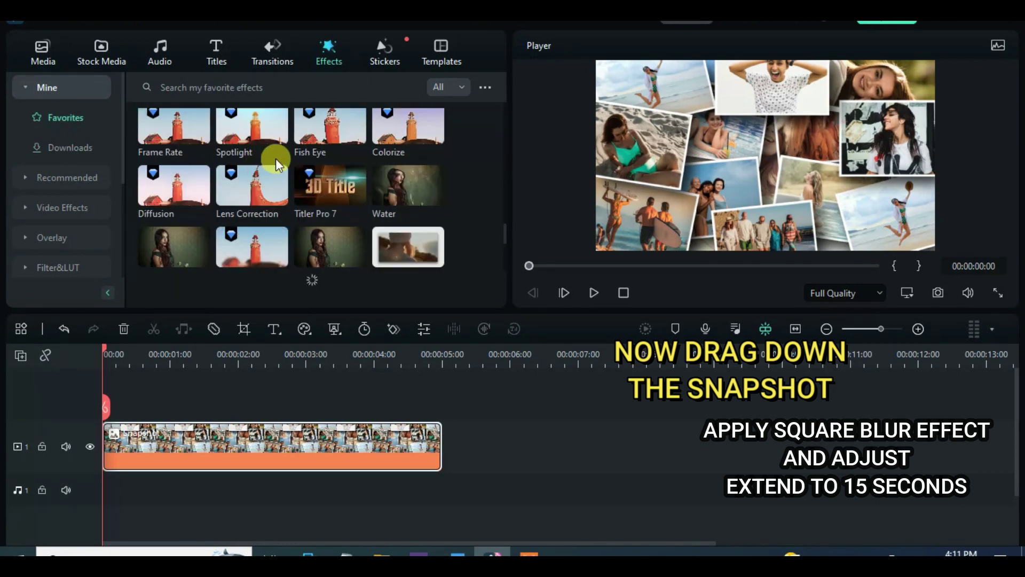
click(392, 245)
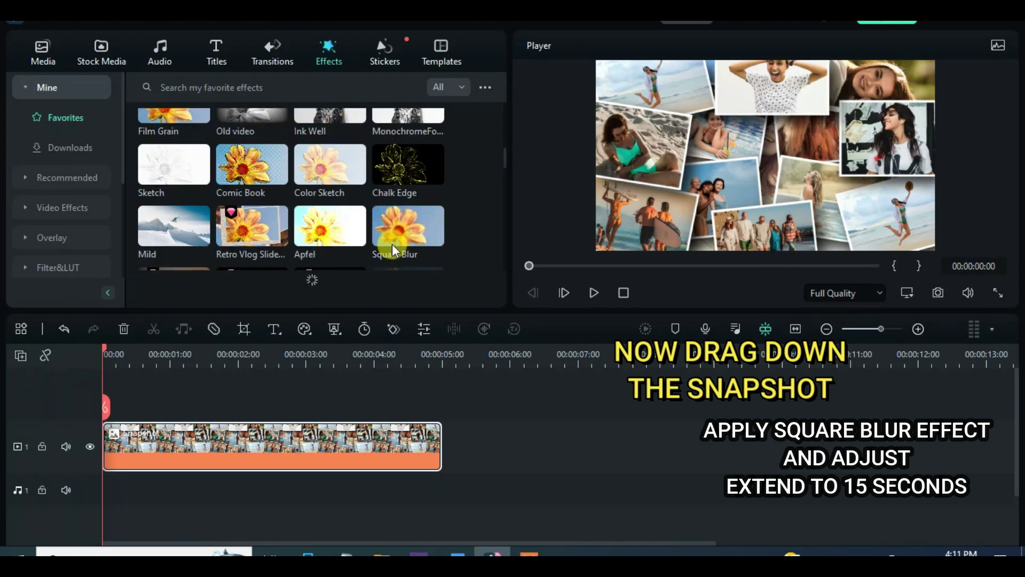
drag(389, 223, 344, 361)
Step: Extend the snapshot clip's duration to 15 seconds
drag(440, 446, 952, 454)
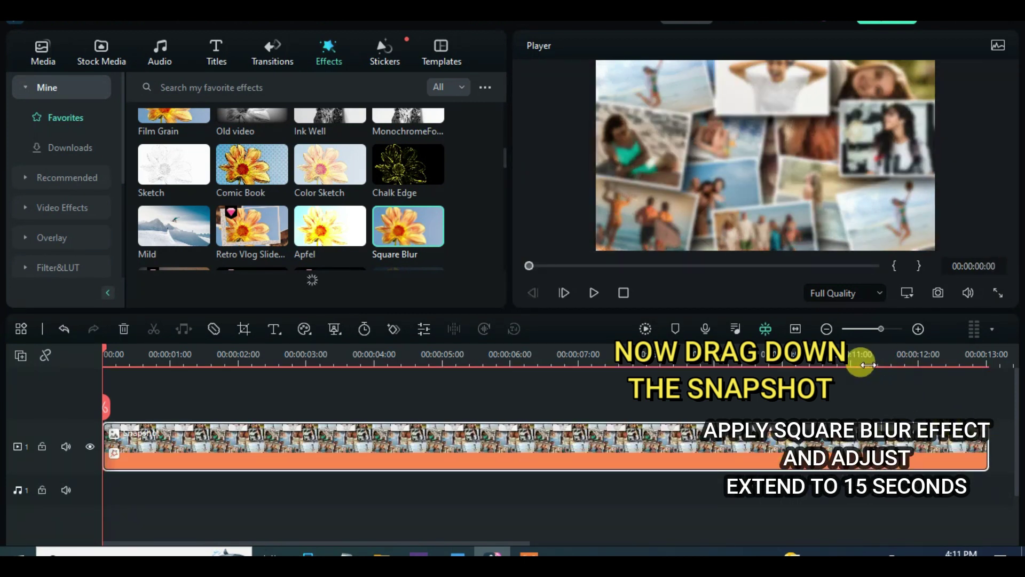
scroll(858, 358, down, 2)
drag(647, 442, 730, 446)
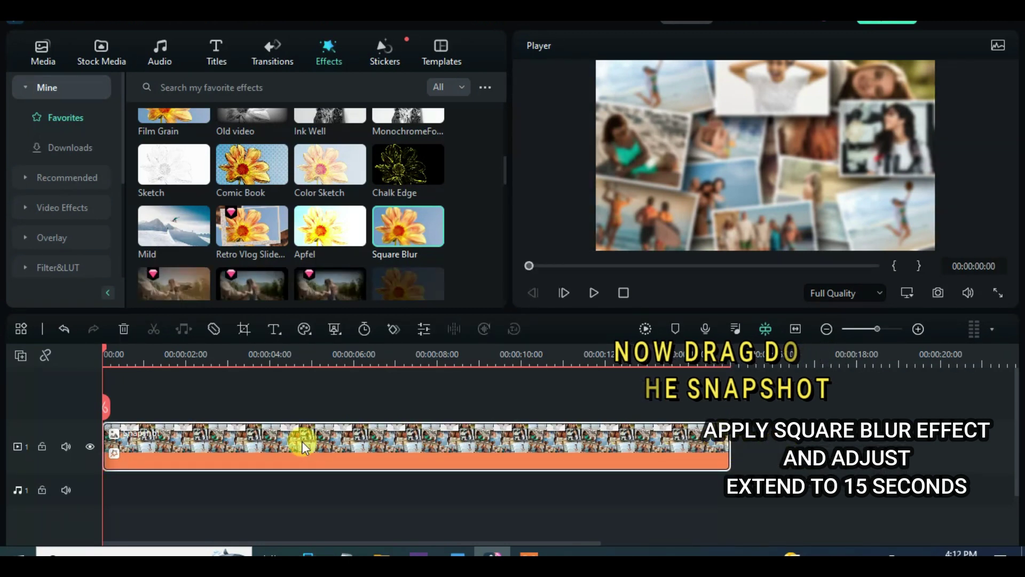
Step: Reduce the size of the snapshot clip's Square Blur effect for a softer blur
double_click(298, 441)
click(147, 48)
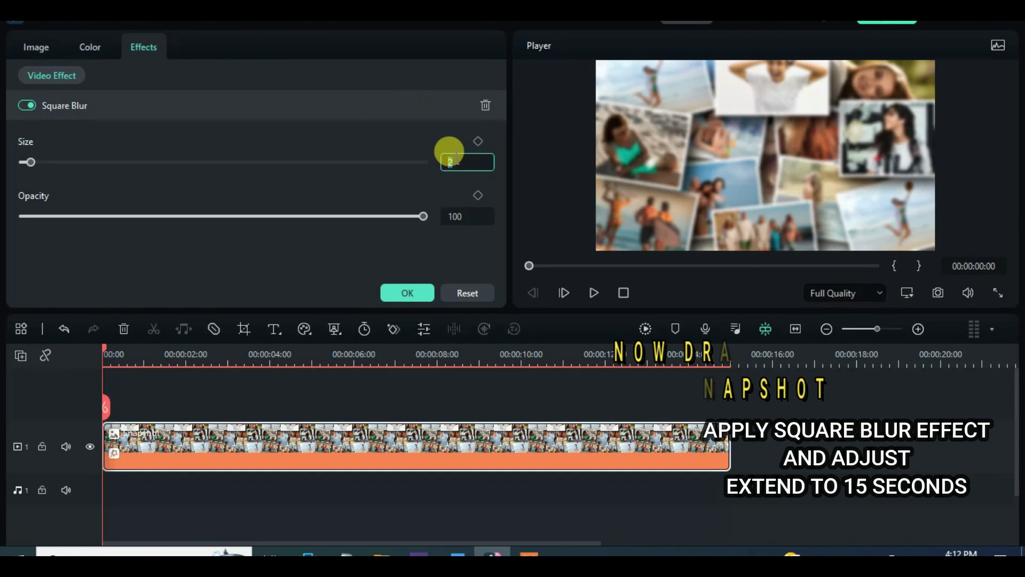
click(408, 293)
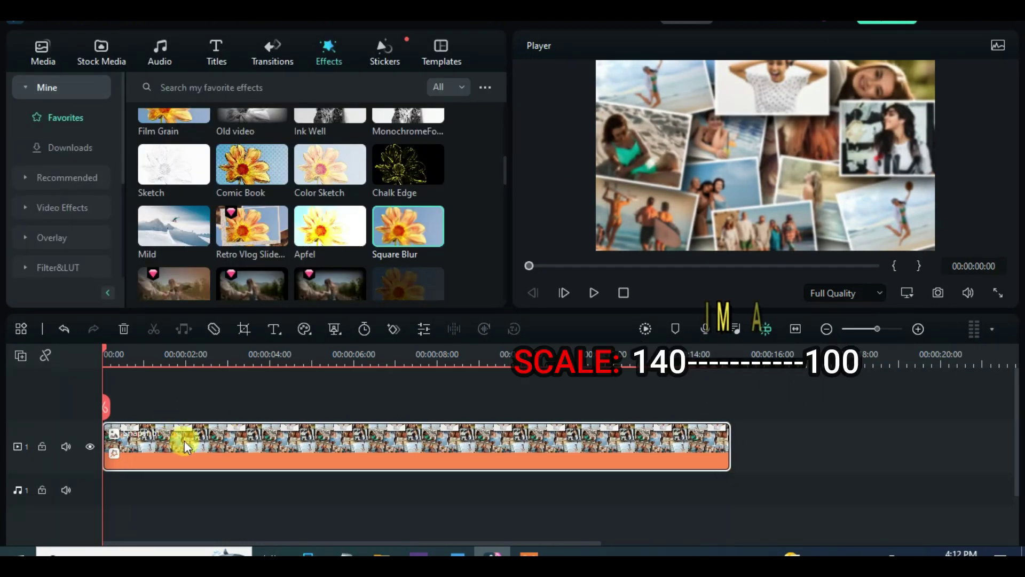
Step: Add a scale keyframe at the start of the snapshot clip and set its scale to 140%
double_click(185, 441)
click(37, 49)
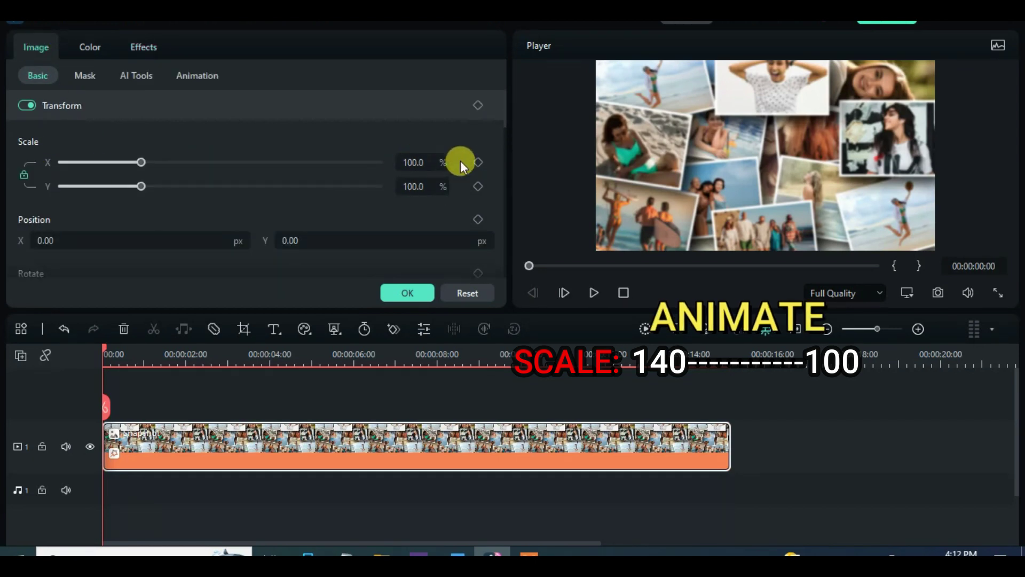
click(476, 161)
click(428, 160)
text(140)
key(Return)
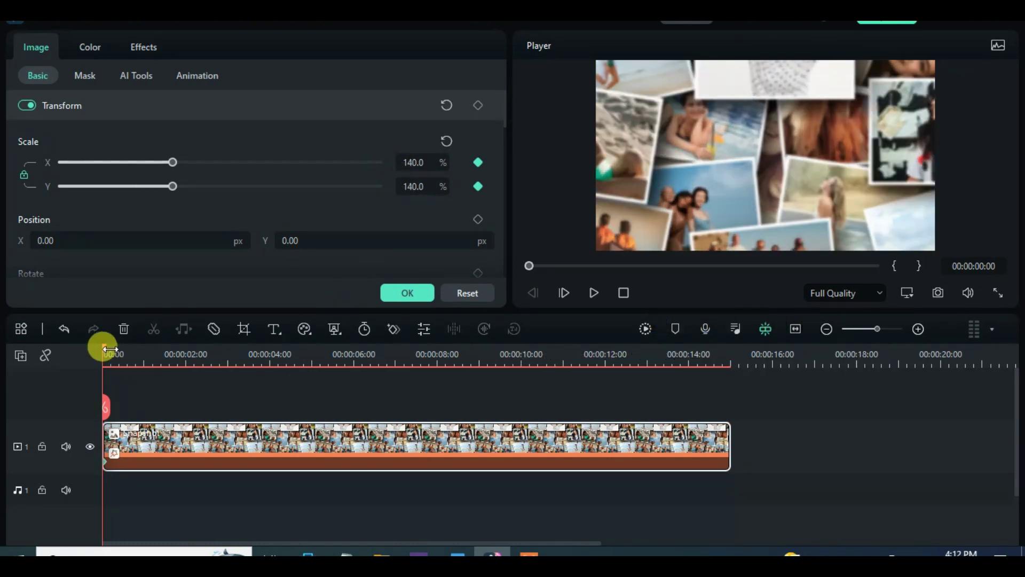
Step: Add a second scale keyframe at 00:00:00:10 by resetting the snapshot clip's scale to 100%
mouse_move(110, 350)
mouse_down()
mouse_move(143, 351)
mouse_move(119, 341)
mouse_move(142, 353)
mouse_move(119, 344)
mouse_up()
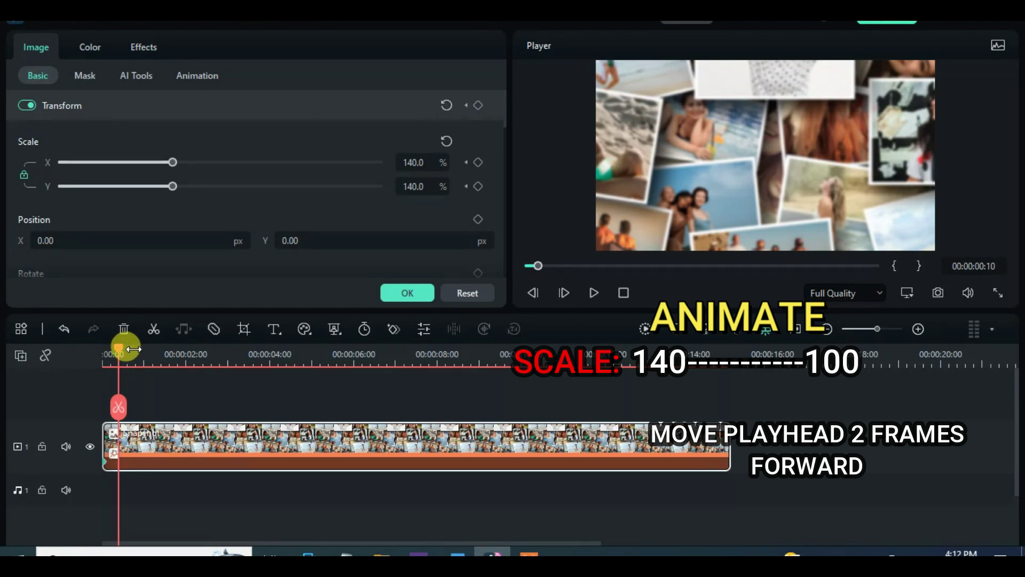
scroll(161, 354, up, 1)
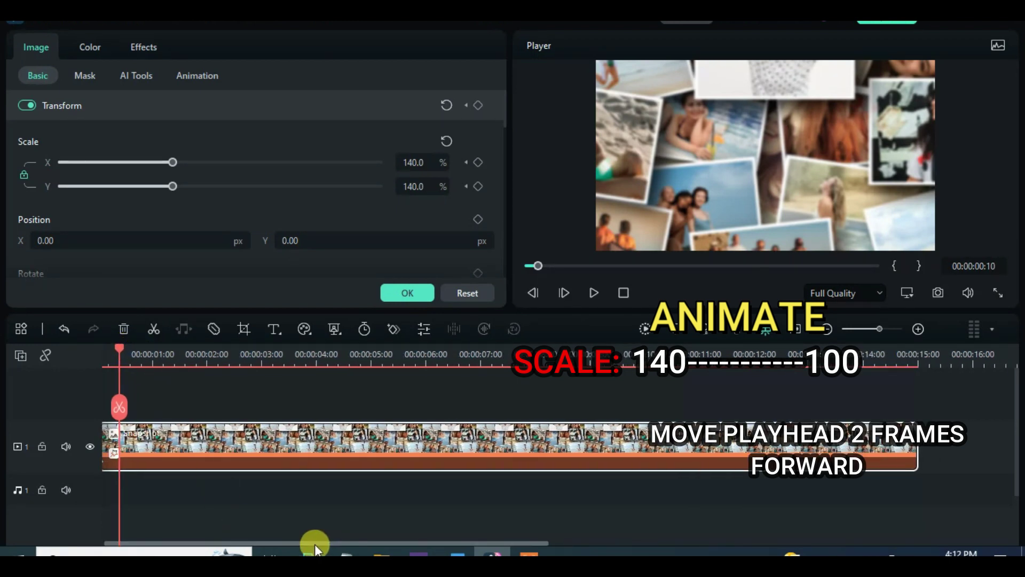
drag(315, 544, 256, 530)
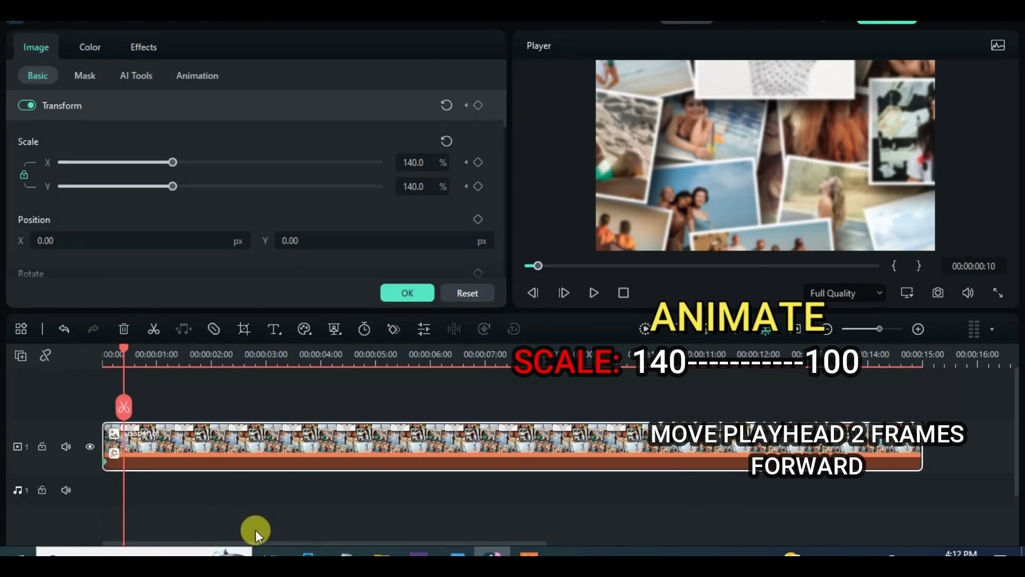
click(451, 145)
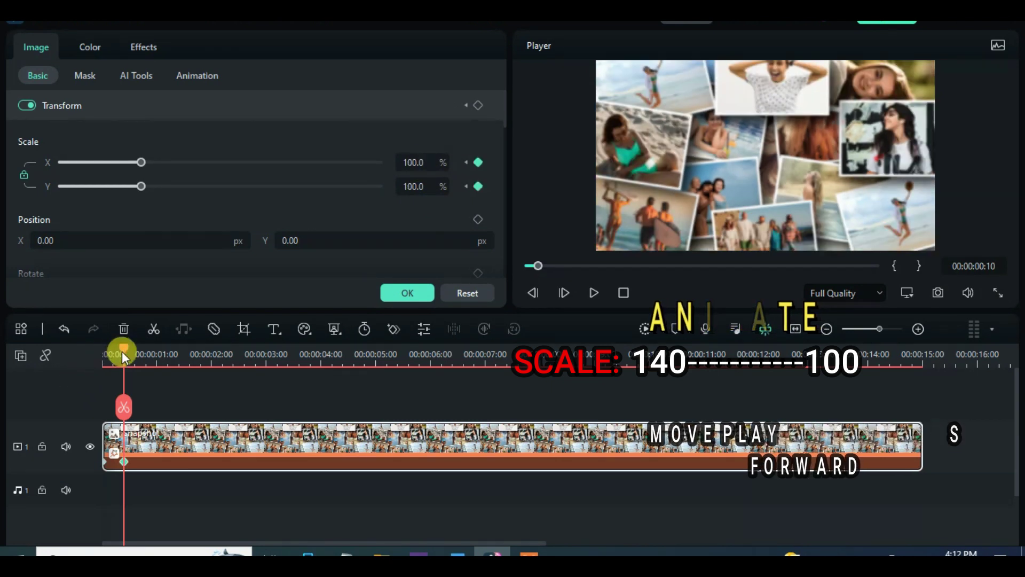
Step: Render the timeline preview, play the zoom-out animation from the start, and return the playhead to 00:00:00:01
drag(121, 351, 94, 359)
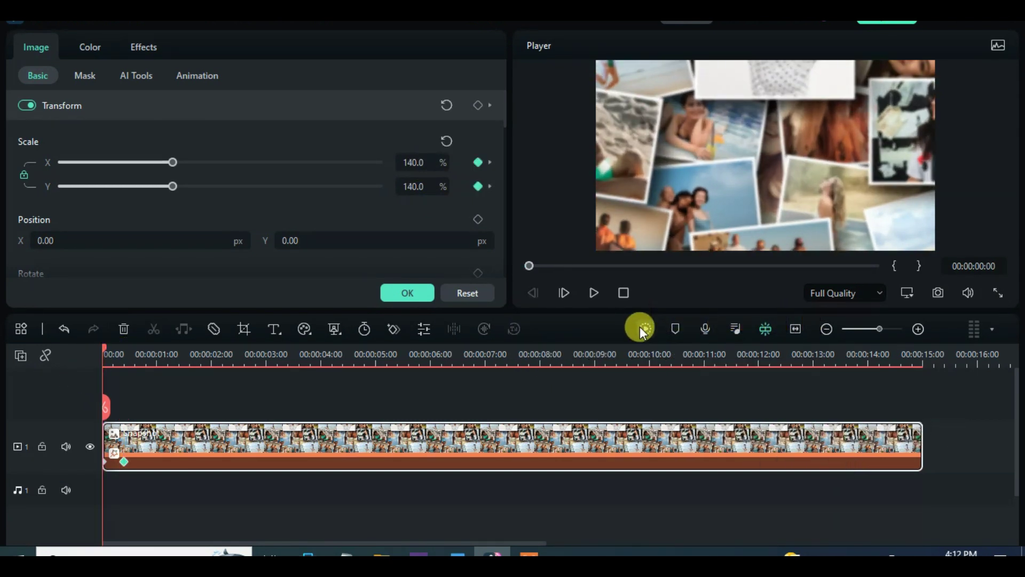
click(642, 328)
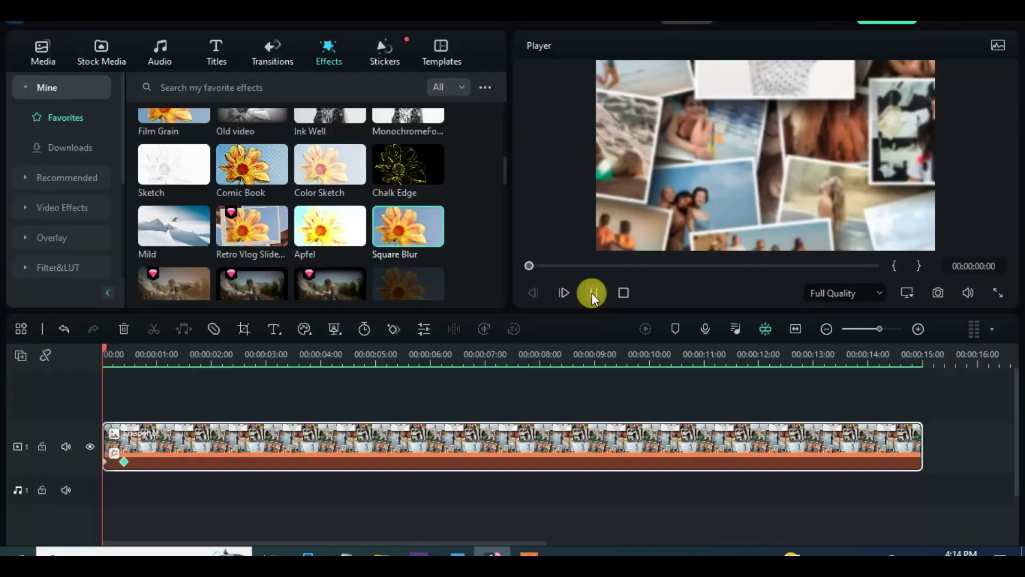
click(591, 293)
click(529, 265)
click(593, 293)
drag(174, 361, 104, 369)
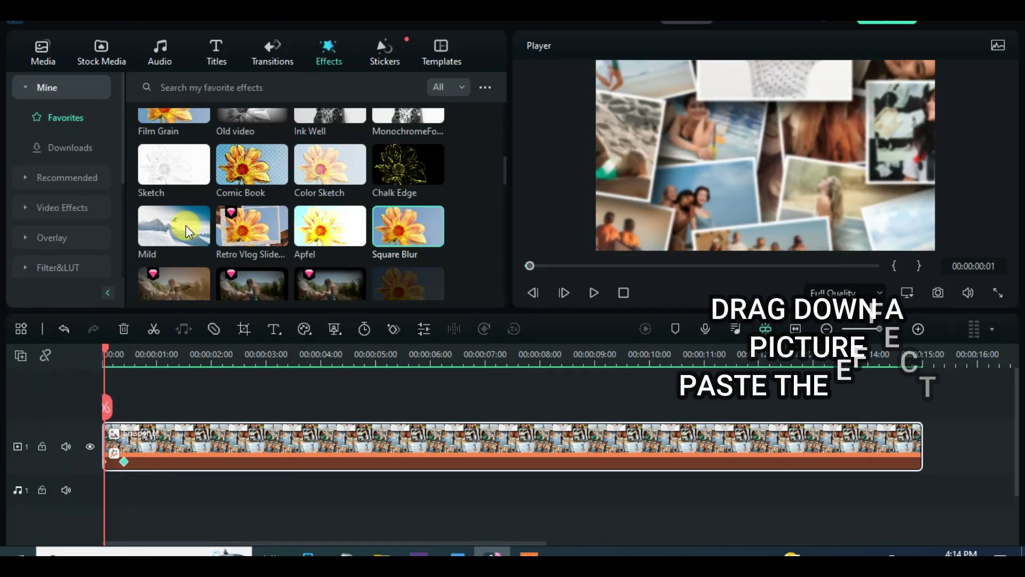
Step: Add the picture of the dark-haired woman in a white T-shirt on a track above the snapshot and paste the copied effects
click(43, 59)
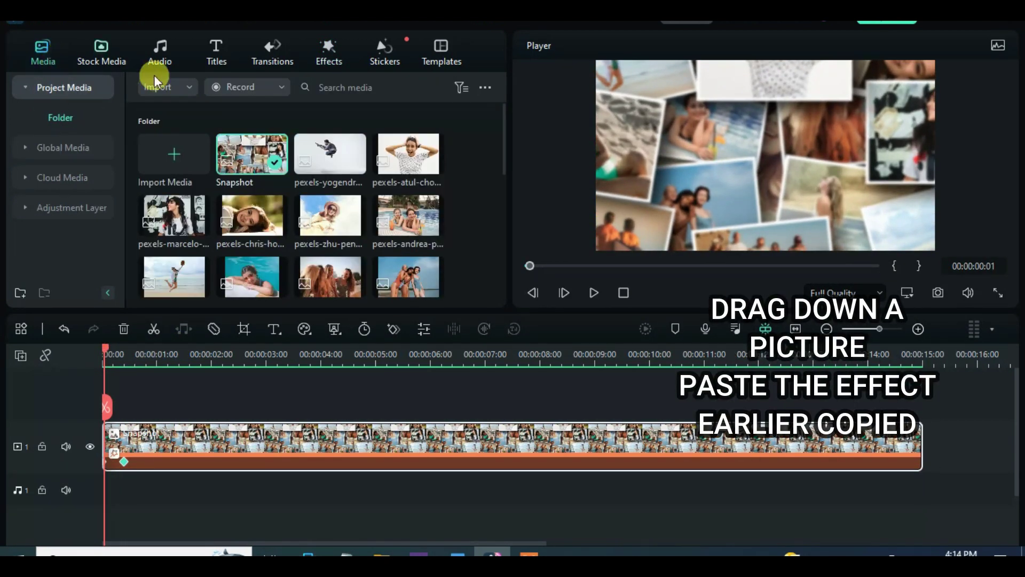
drag(169, 206, 116, 390)
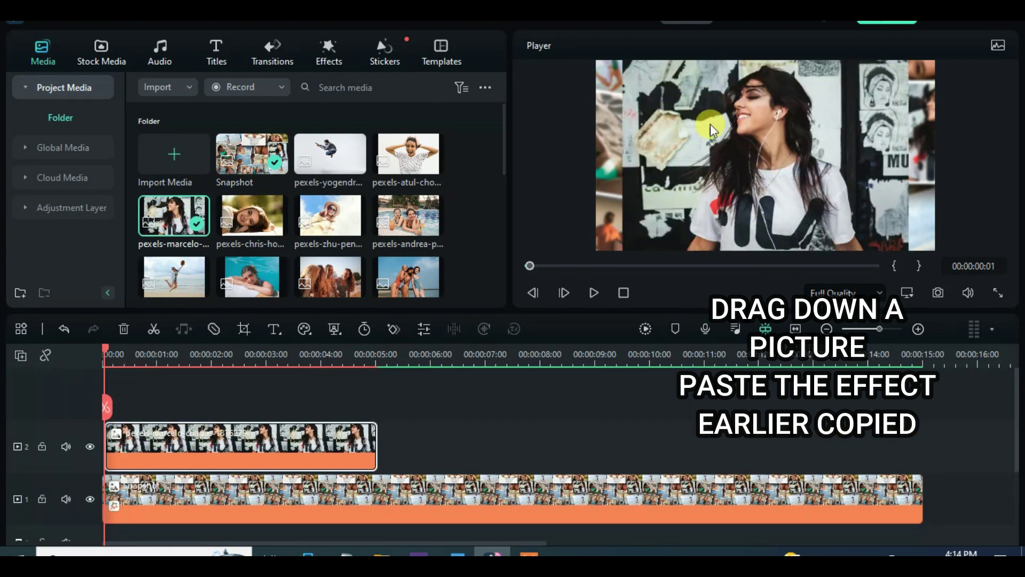
right_click(263, 434)
click(296, 427)
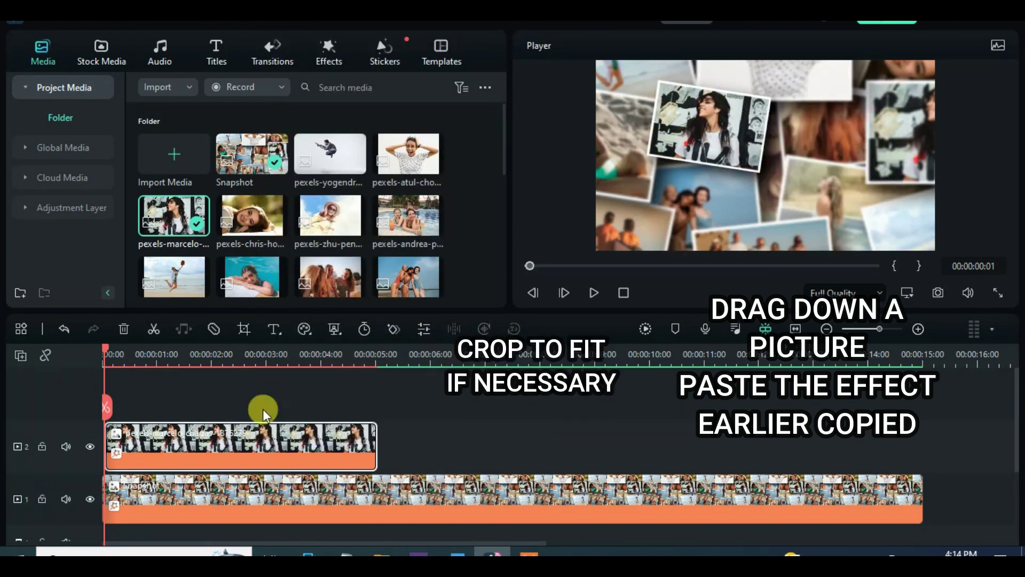
Step: Crop the white T-shirt picture to fit and place it untilted at the centre of the frame
right_click(233, 441)
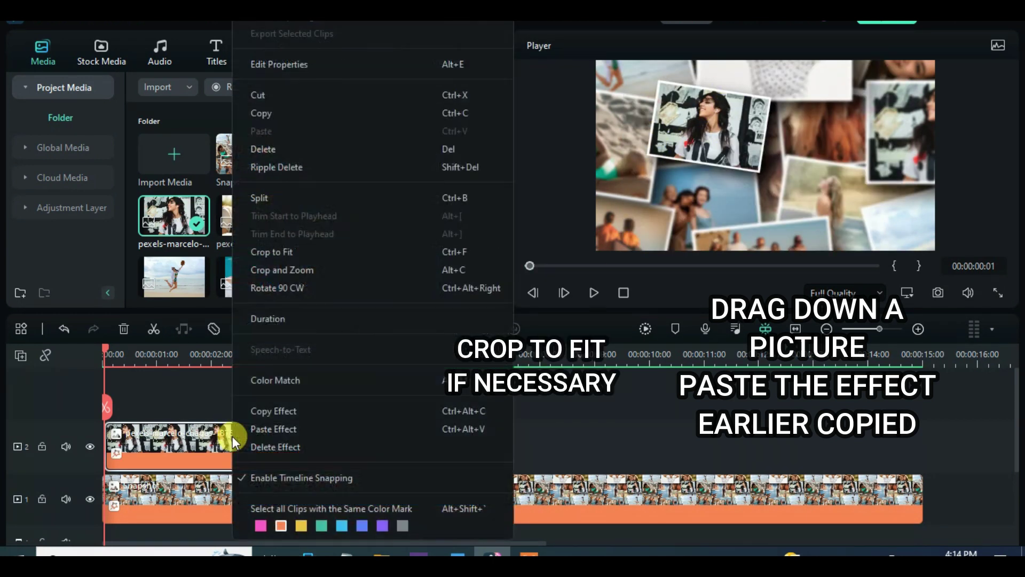
click(264, 252)
drag(692, 124, 762, 87)
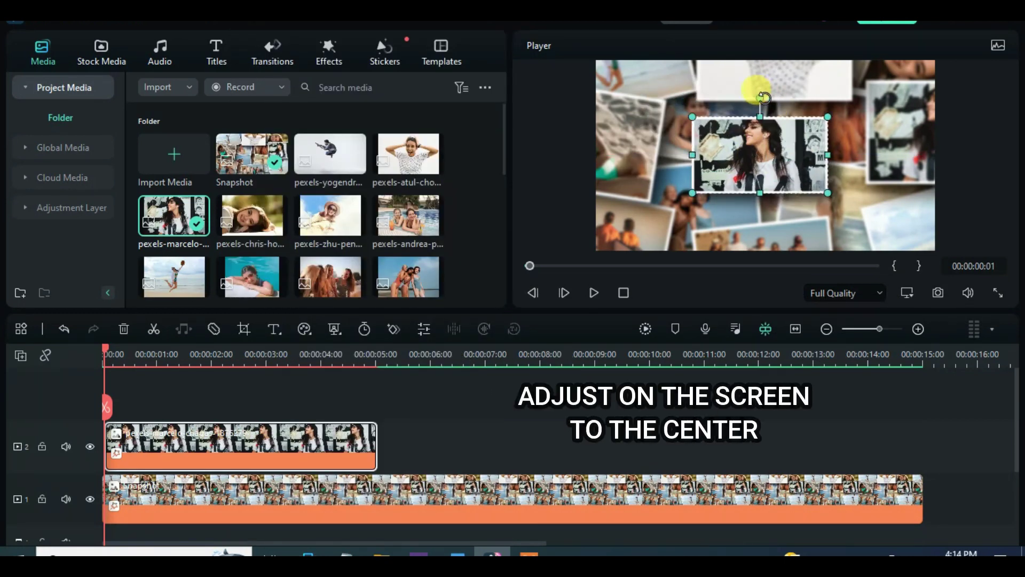
drag(740, 142, 748, 149)
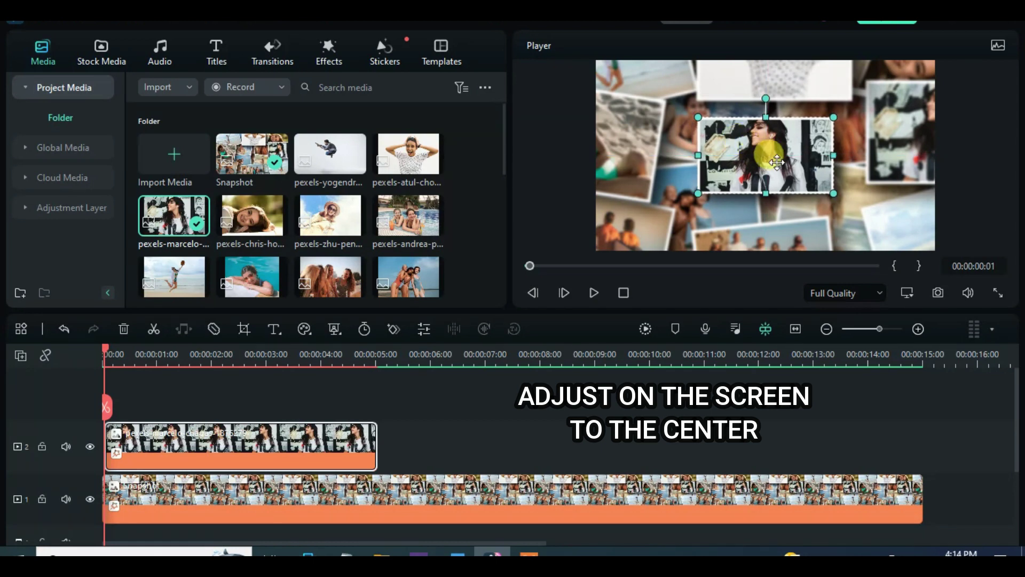
click(175, 446)
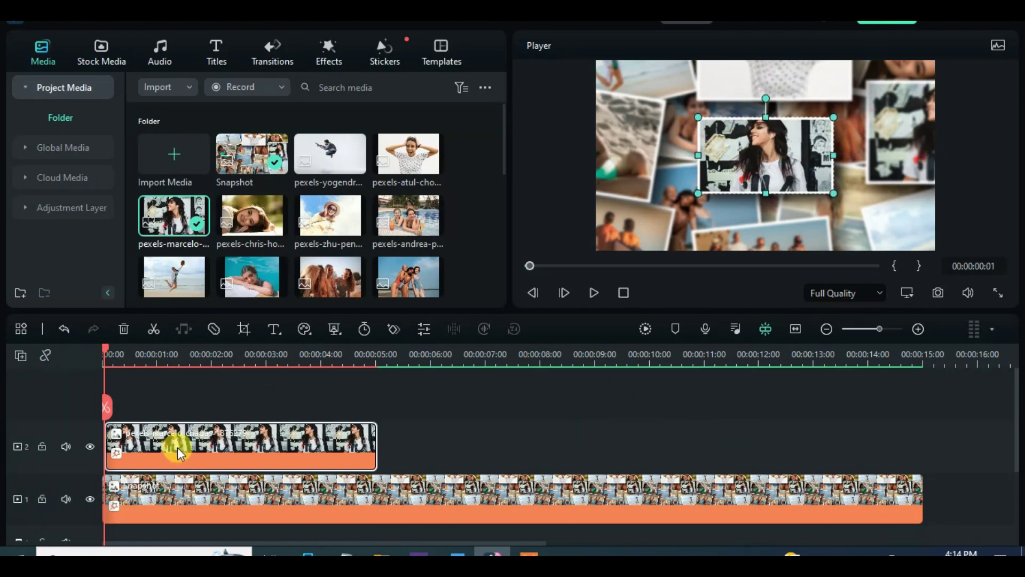
Step: Lock the white T-shirt picture's scale proportions and add scale, position and rotation keyframes at 00:00:00:01
double_click(179, 447)
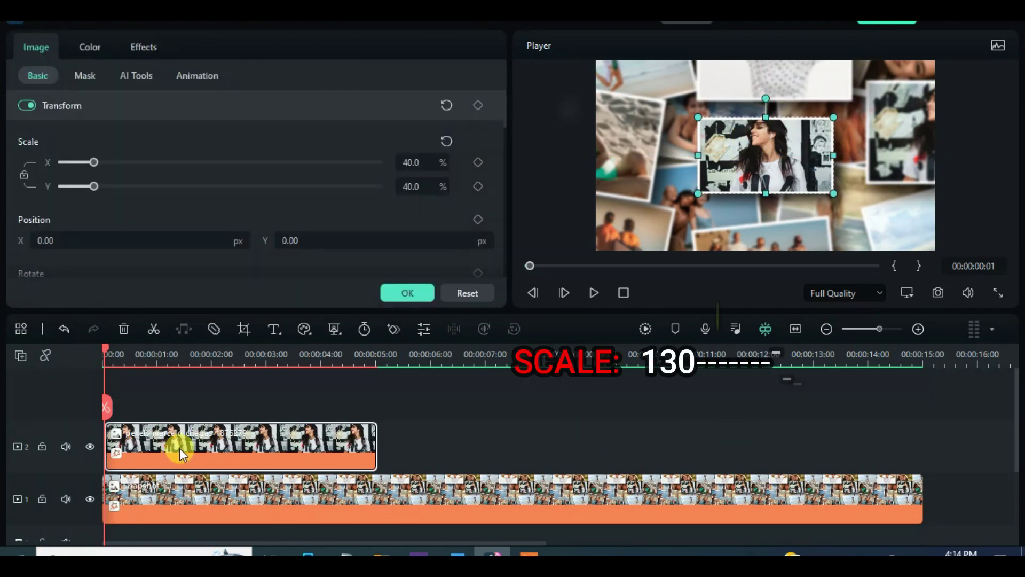
click(27, 174)
click(478, 162)
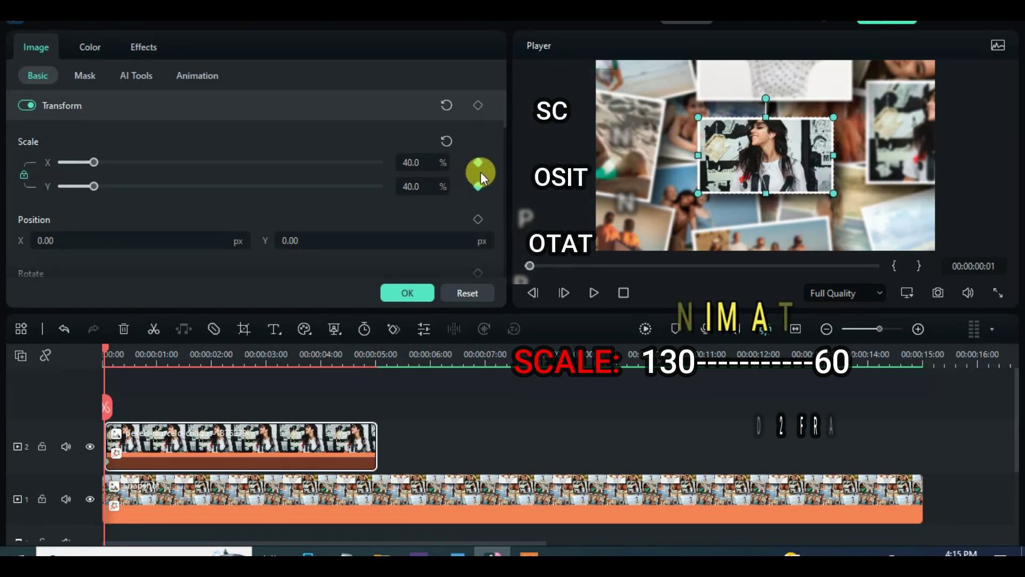
click(479, 217)
scroll(480, 208, down, 2)
click(476, 183)
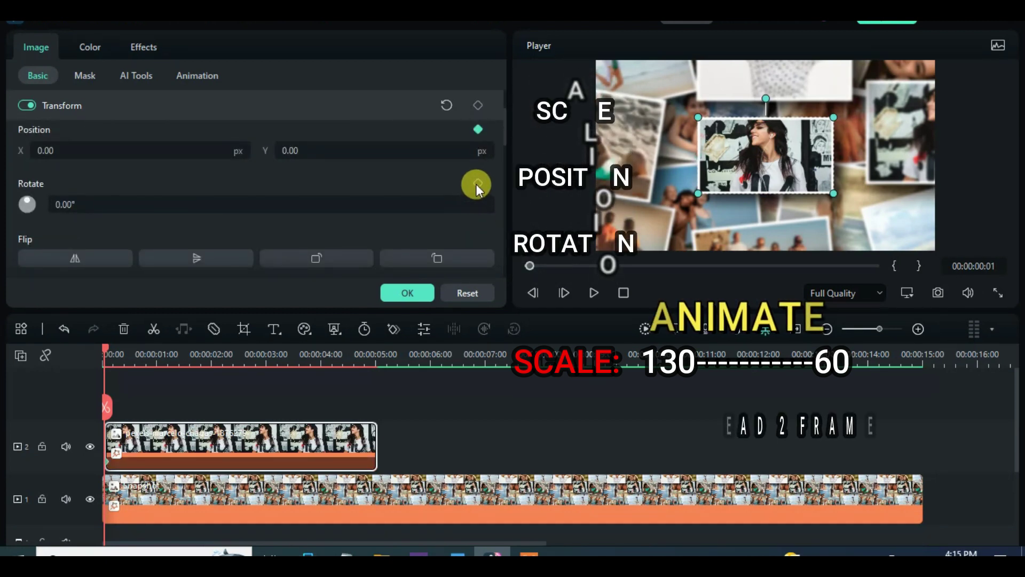
Step: Set the white T-shirt picture's scale to 130% at its first keyframe
scroll(476, 183, up, 2)
click(411, 162)
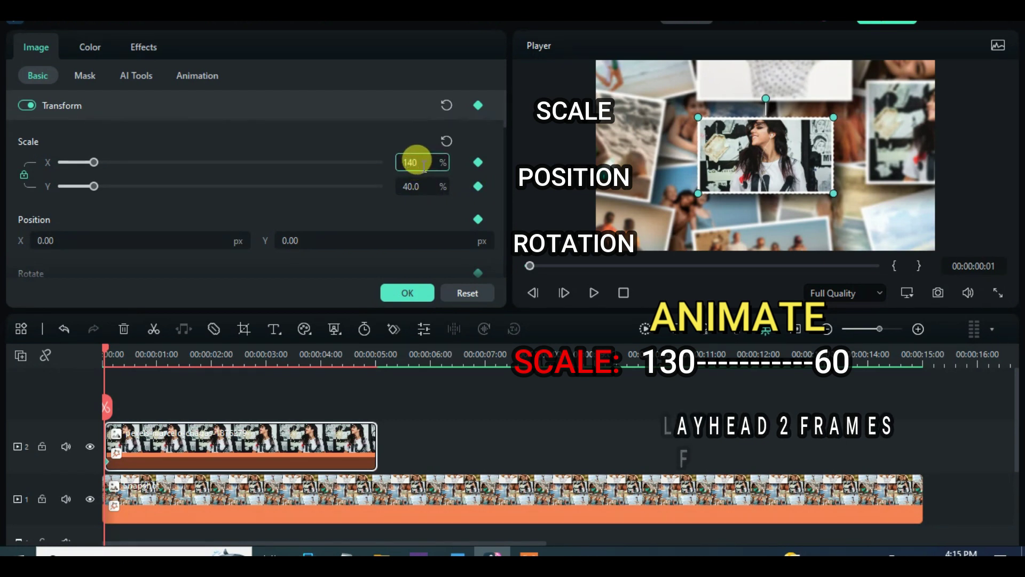
key(BackSpace)
key(BackSpace)
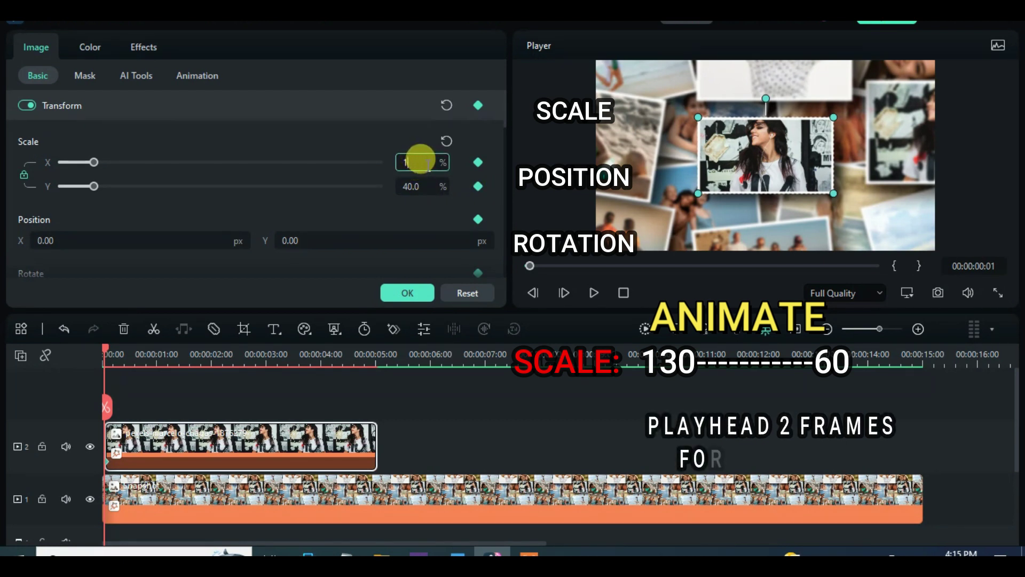
key(Return)
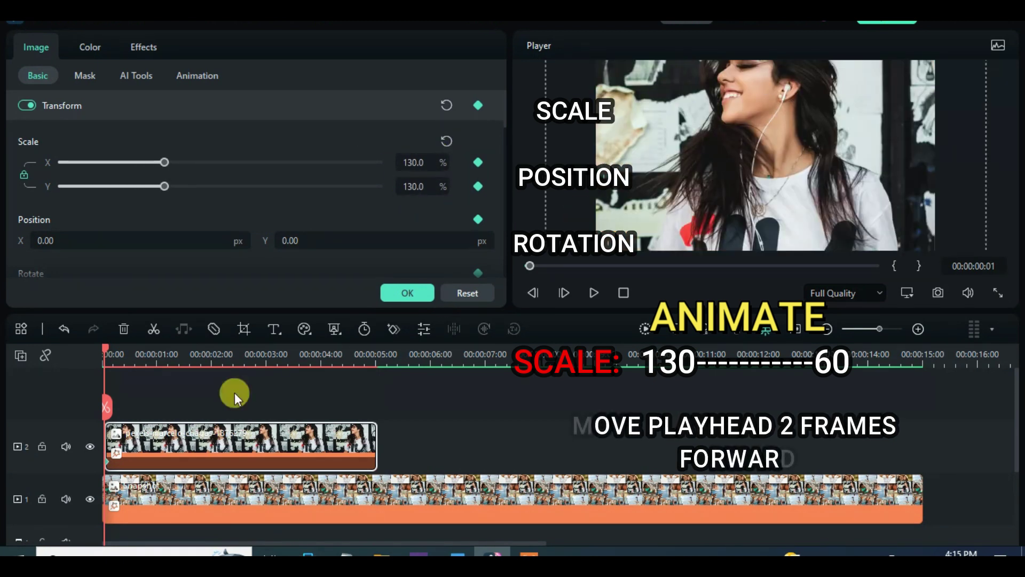
Step: At 00:00:00:10, set the white T-shirt picture's scale to 60% and add position and rotation keyframes
mouse_move(109, 348)
mouse_down()
mouse_move(155, 348)
mouse_move(123, 337)
mouse_up()
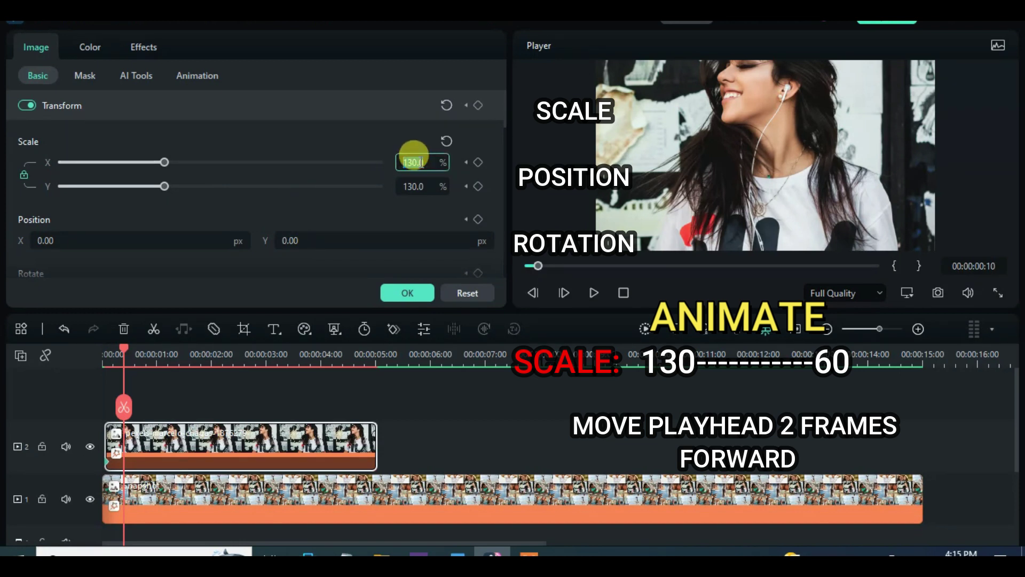
key(Return)
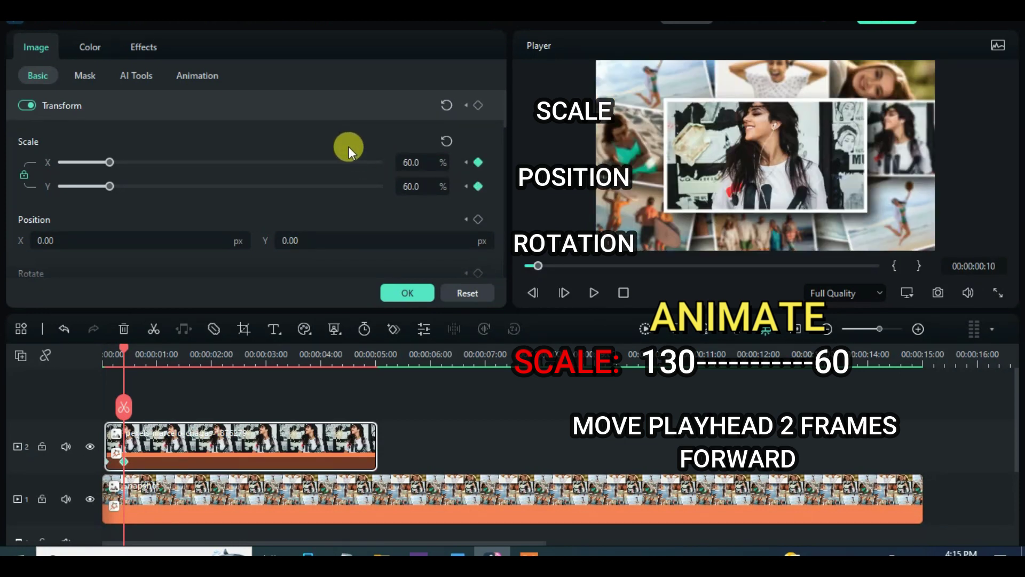
scroll(485, 211, down, 1)
click(476, 226)
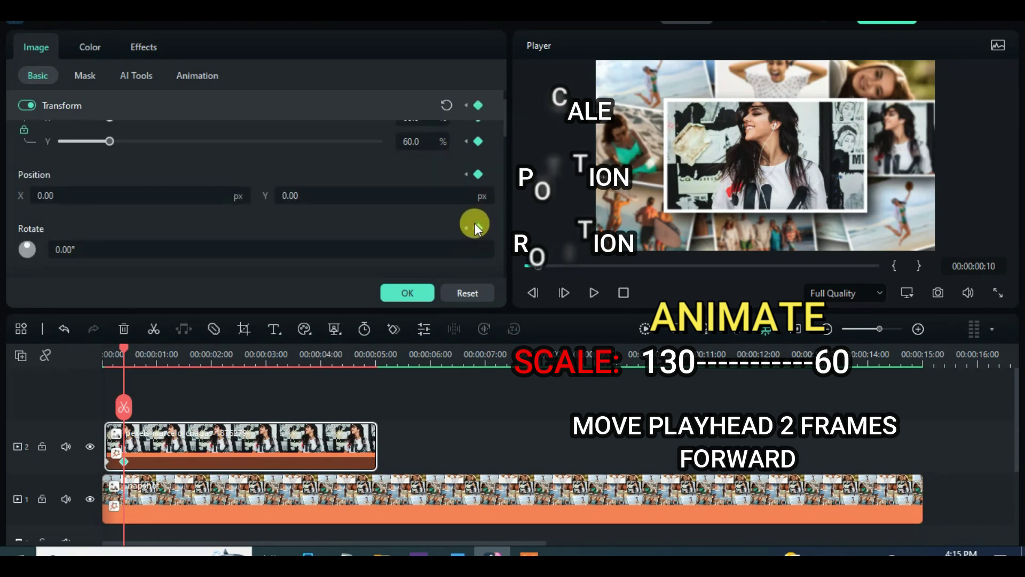
scroll(475, 223, down, 2)
scroll(476, 223, up, 3)
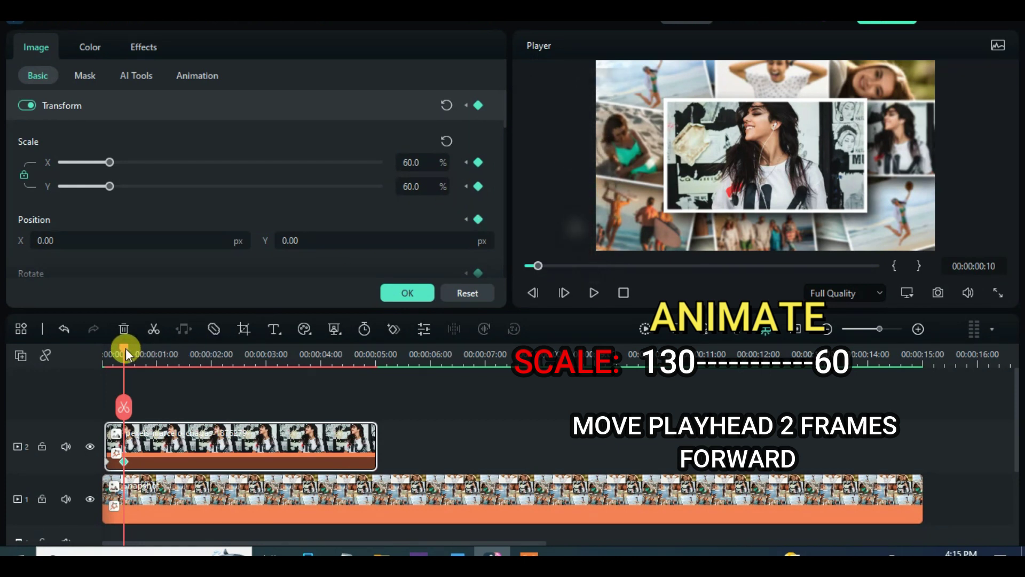
Step: Add scale, position and rotation keyframes to the white T-shirt picture at 00:00:01:00, keeping the scale at 60%
drag(125, 348, 157, 348)
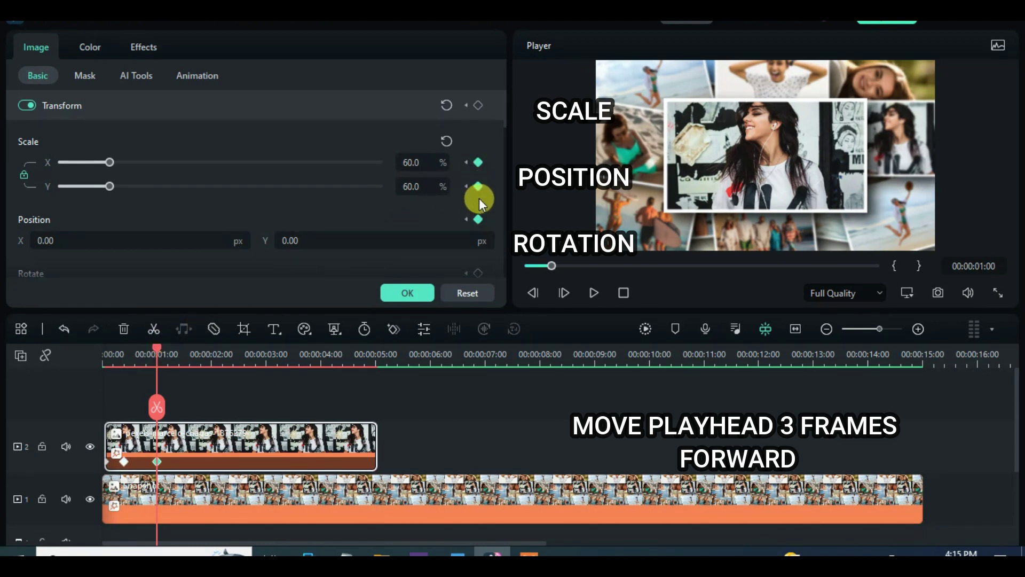
scroll(478, 209, down, 2)
click(477, 228)
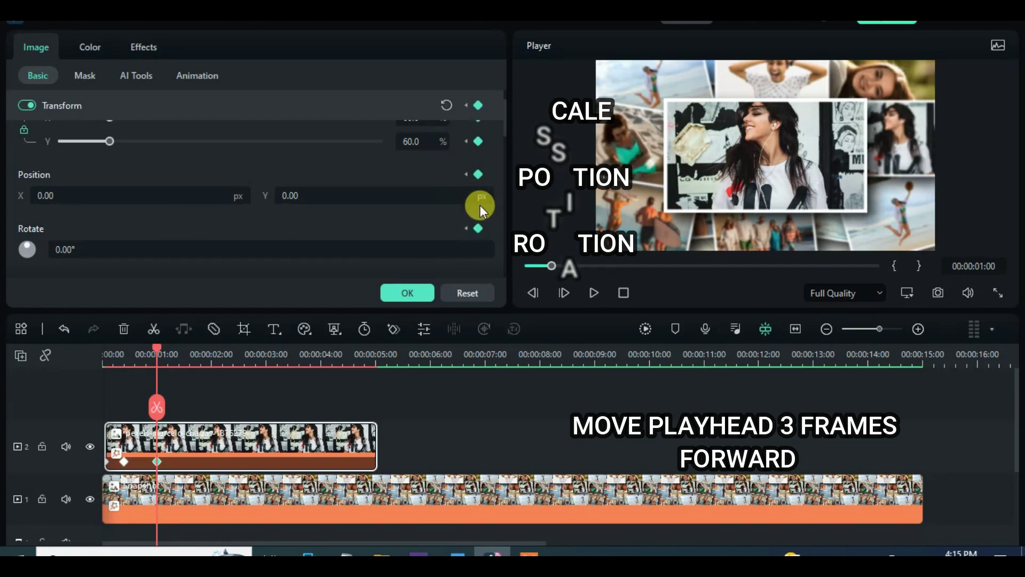
scroll(479, 206, up, 2)
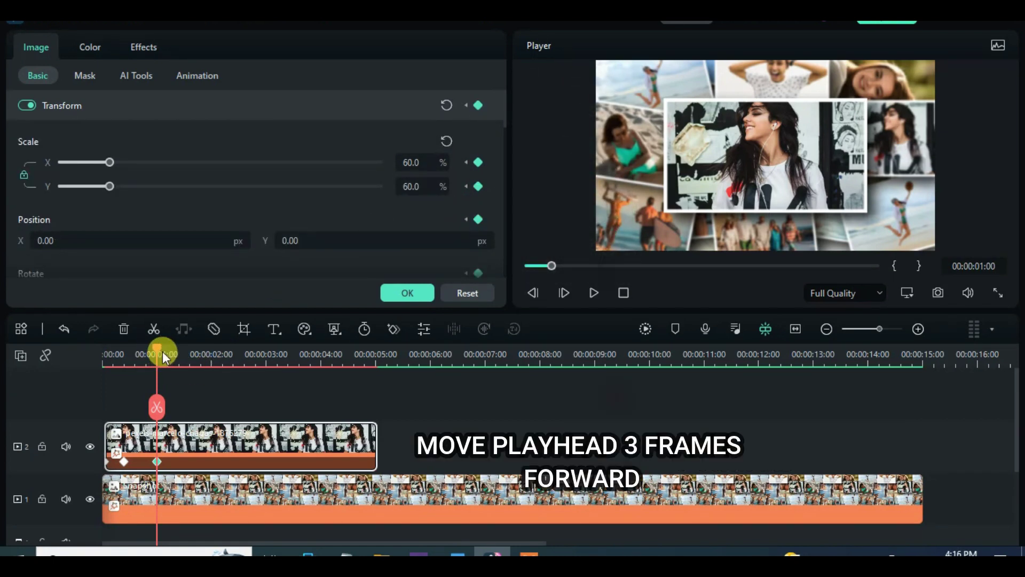
Step: At 00:00:01:15, set the white T-shirt picture's scale to 130% and add a position keyframe
drag(159, 352, 189, 348)
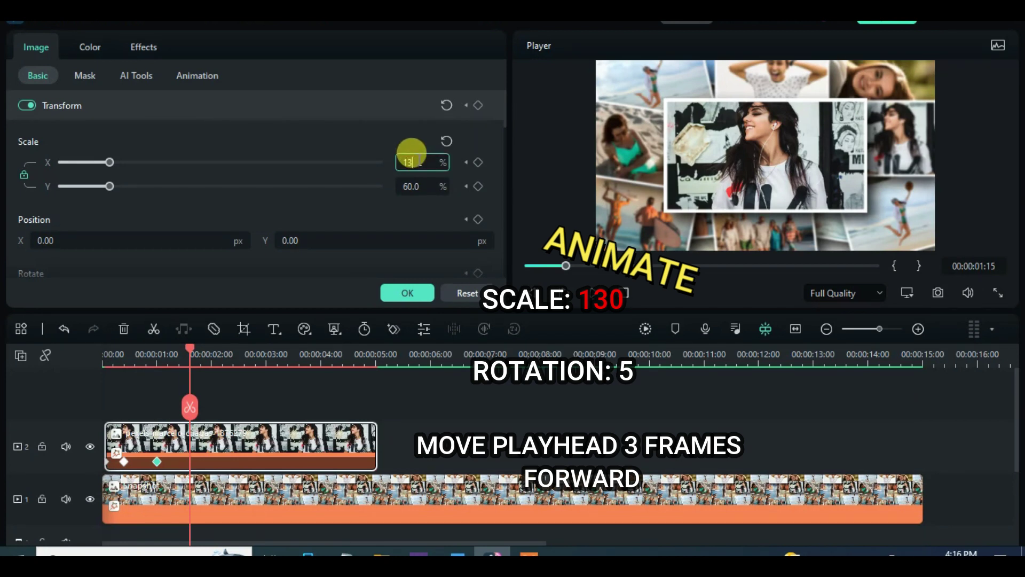
key(Return)
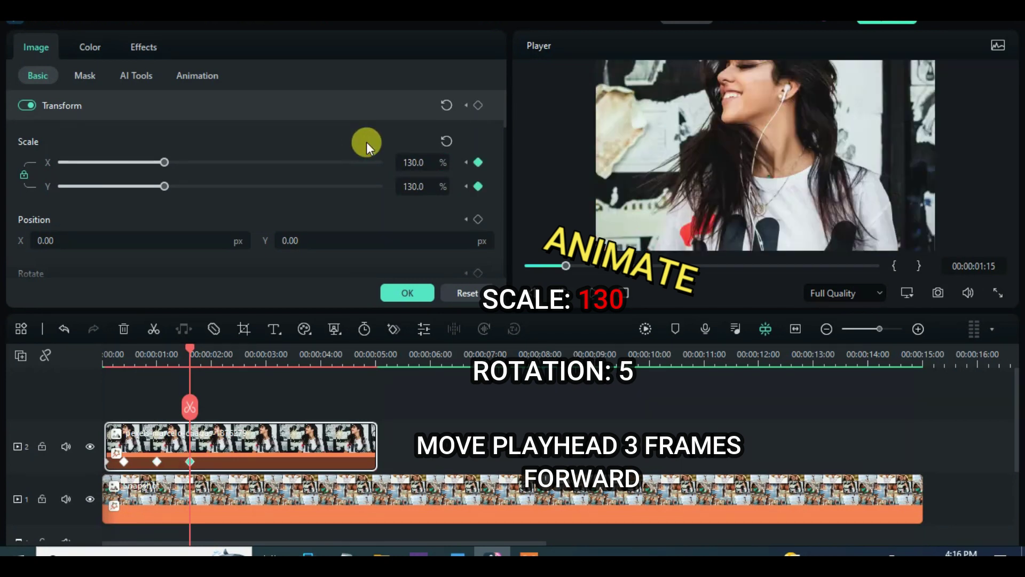
click(478, 219)
scroll(476, 192, down, 1)
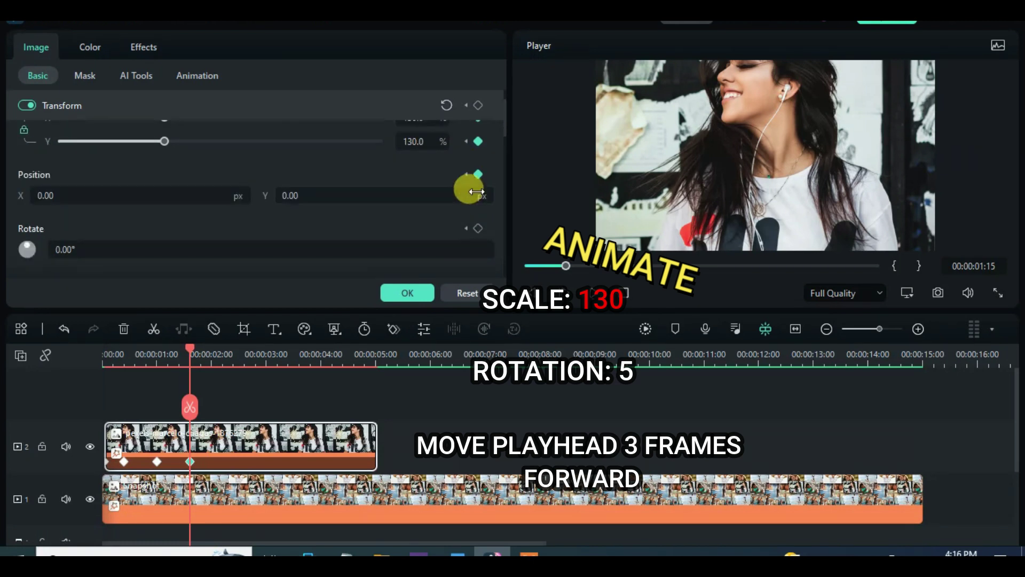
Step: Add a rotation keyframe at 00:00:01:15 and set the white T-shirt picture's rotation to 5°
click(477, 228)
click(60, 241)
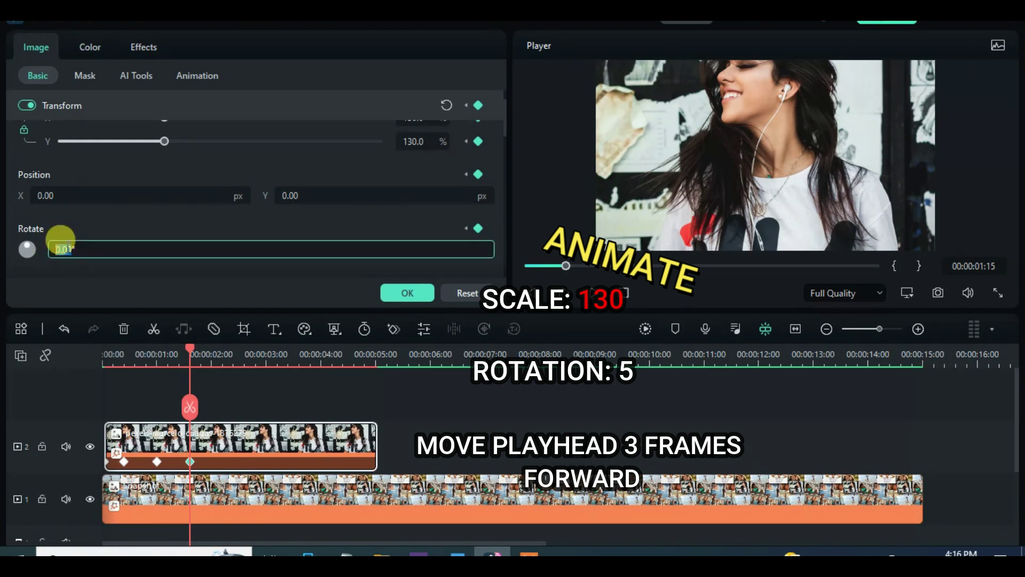
text(5)
key(Return)
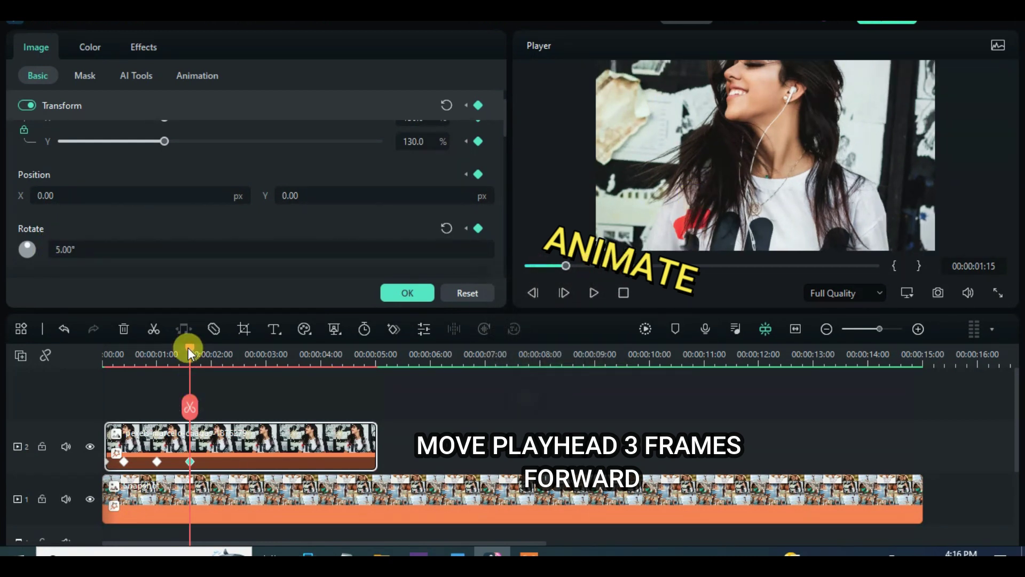
Step: At 00:00:03:00, keyframe the white T-shirt picture's scale, position and rotation, and move it up out of the frame with Y position 478 px
drag(188, 344, 267, 350)
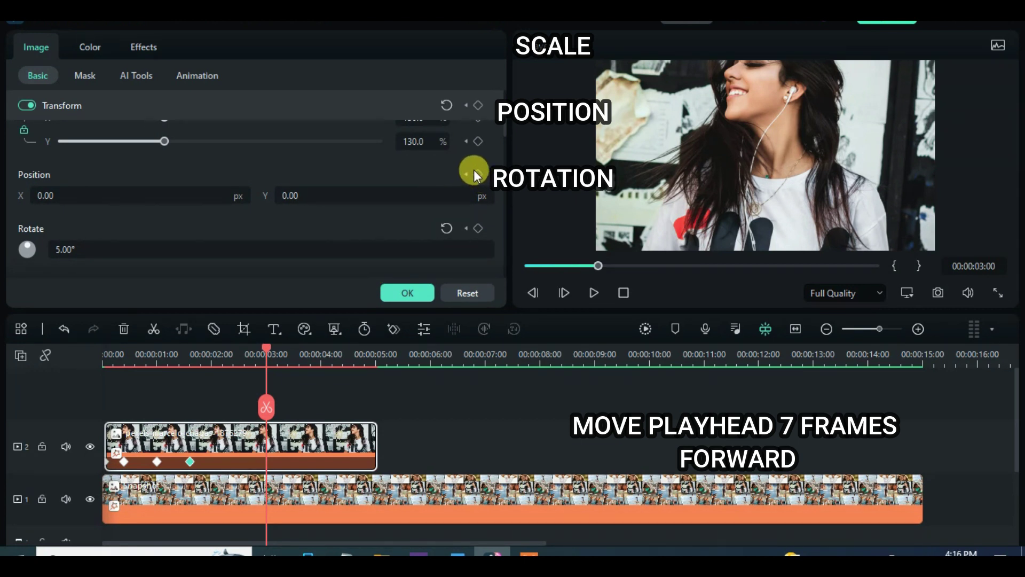
click(189, 461)
click(266, 460)
click(477, 141)
scroll(496, 144, up, 1)
scroll(473, 223, down, 1)
click(478, 228)
scroll(494, 191, up, 1)
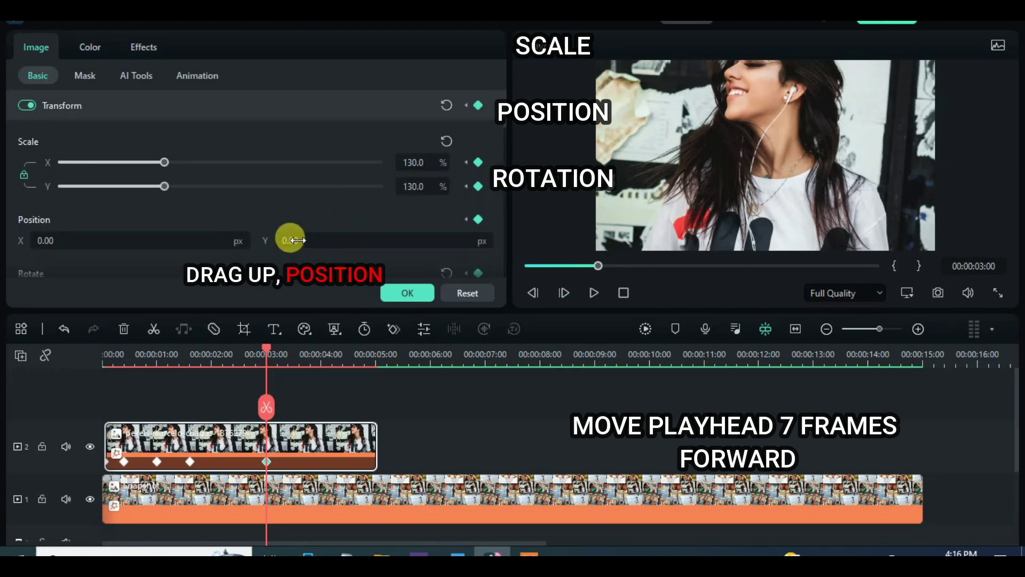
drag(291, 240, 503, 232)
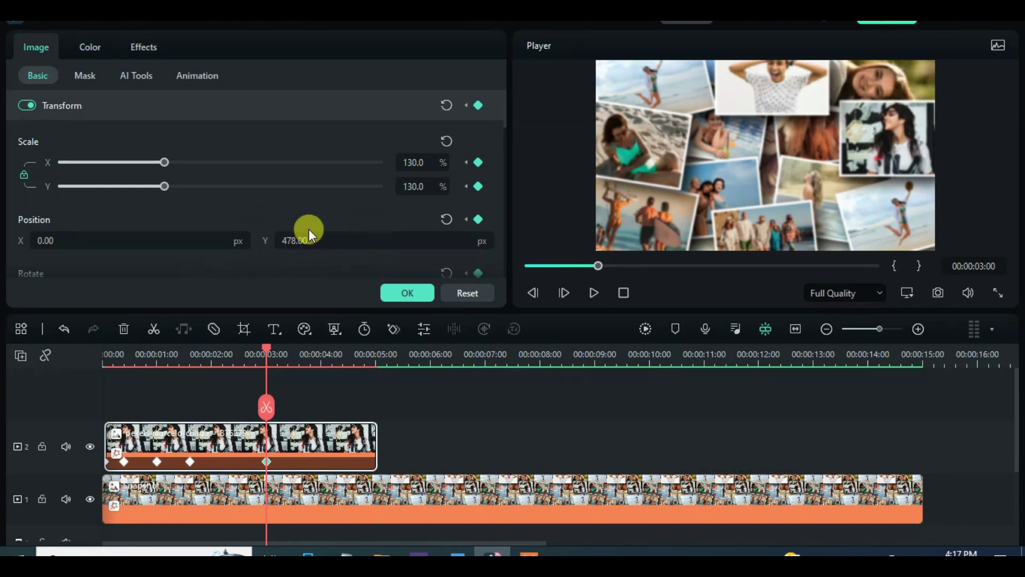
click(408, 293)
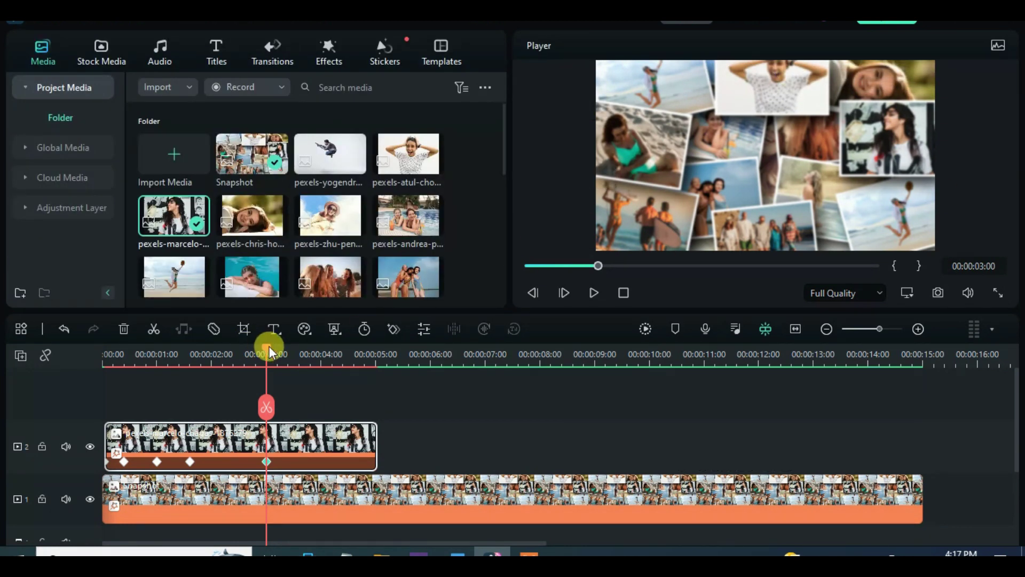
Step: Play the white T-shirt picture's animation from the start, and return the playhead to 00:00:00:00
click(528, 266)
key(space)
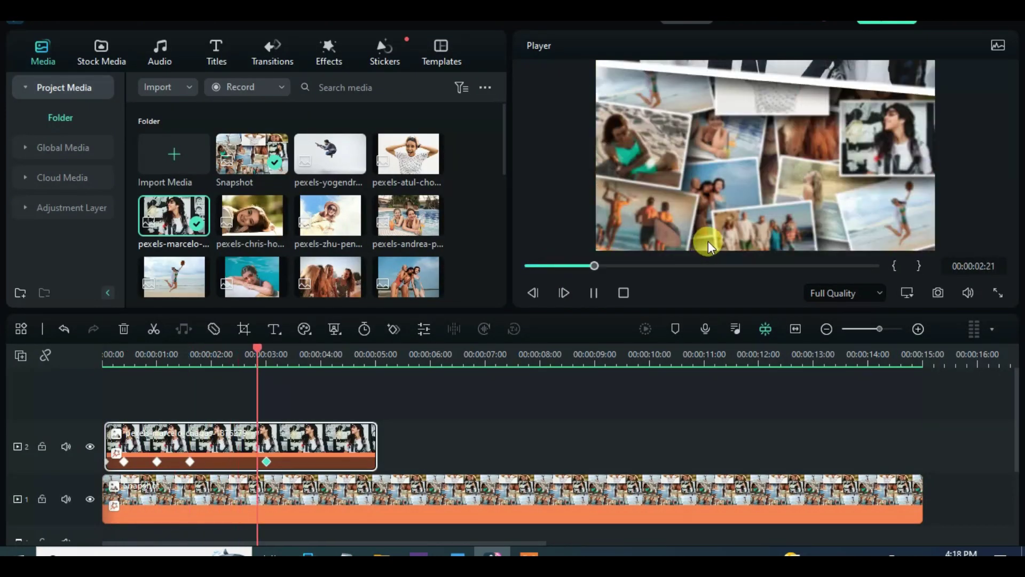
key(space)
drag(346, 357, 56, 381)
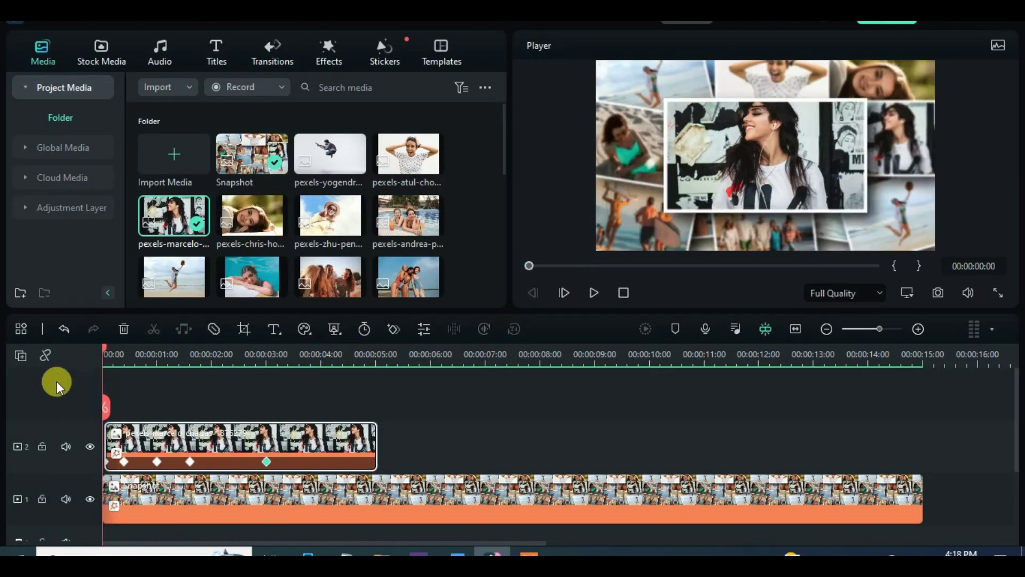
Step: Add 5 video tracks above track 2 with the Track Manager
click(20, 356)
click(66, 496)
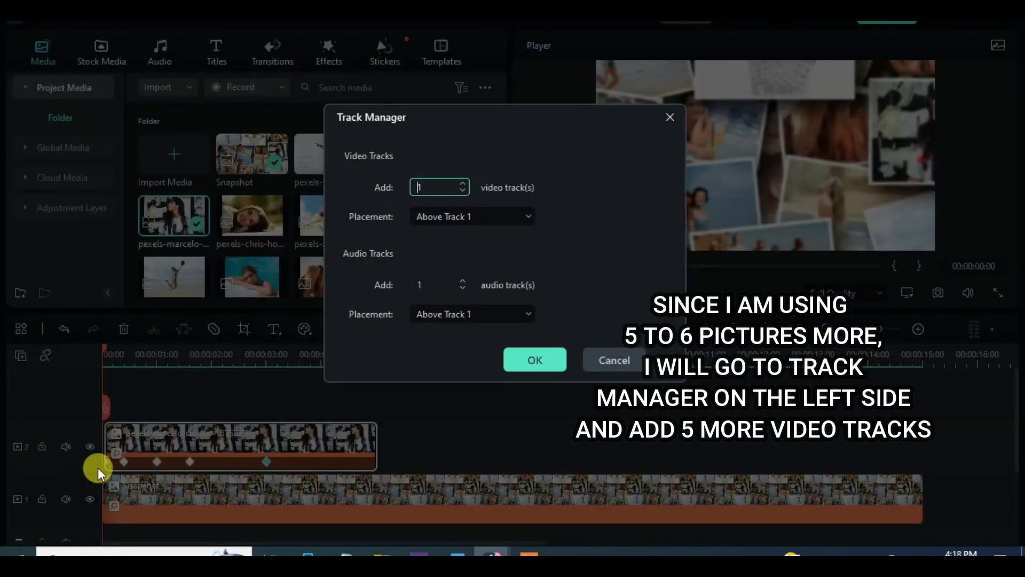
click(463, 184)
click(463, 183)
click(463, 184)
click(463, 184)
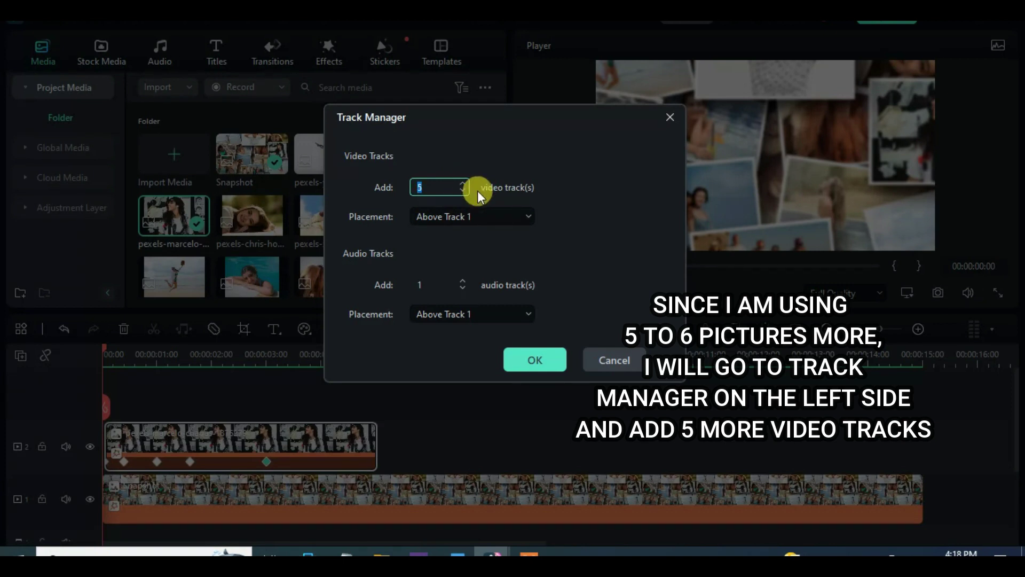
click(479, 216)
click(452, 270)
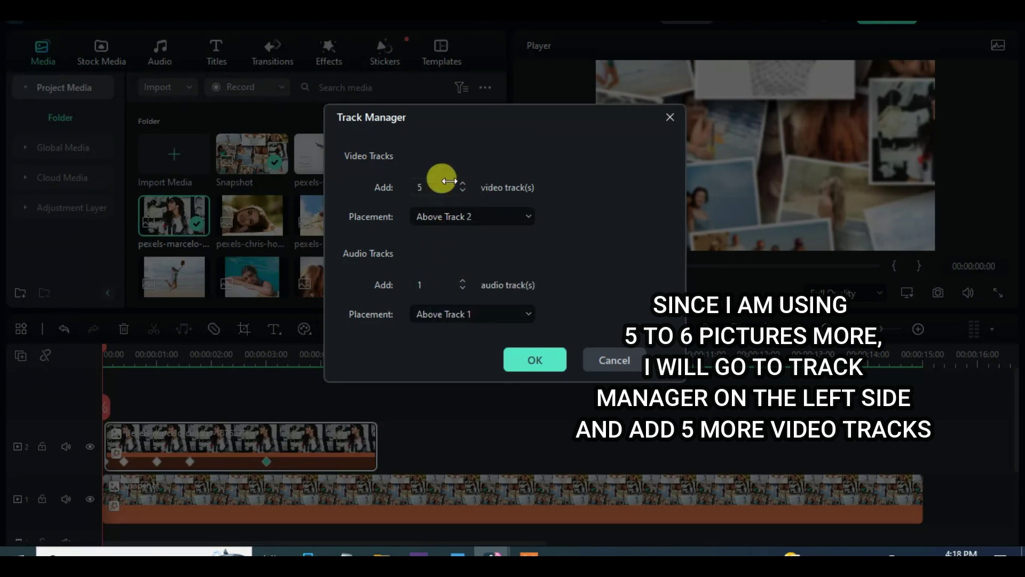
click(534, 359)
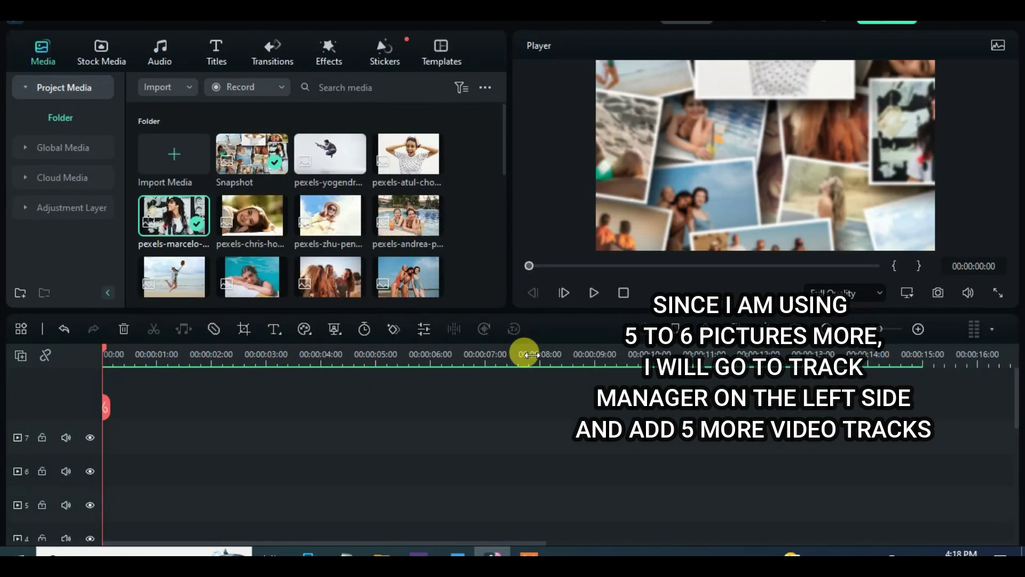
Step: Move the white T-shirt picture from video track 2 up to video track 7
scroll(146, 425, down, 3)
drag(293, 499, 285, 422)
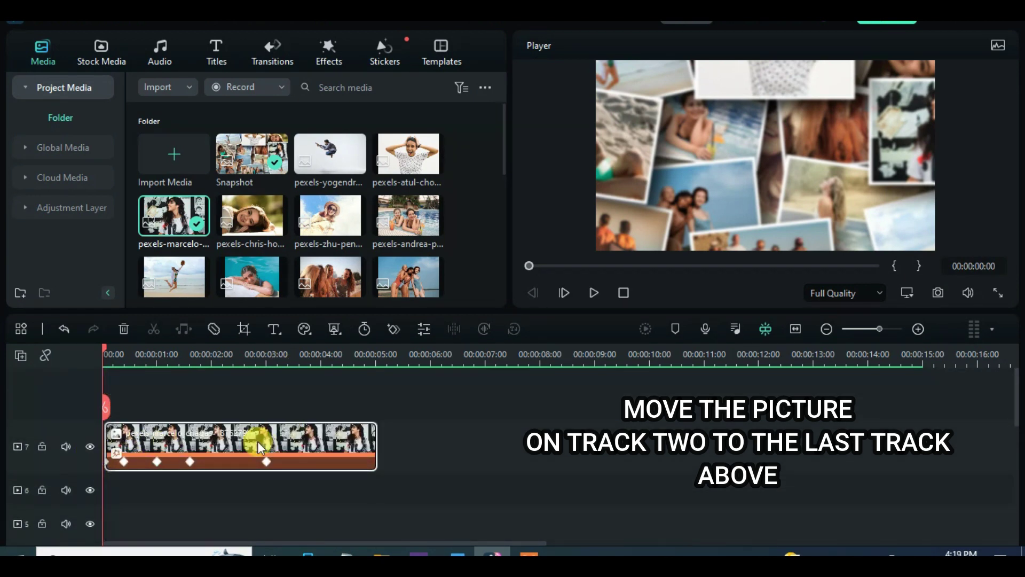
scroll(357, 434, down, 2)
scroll(351, 438, up, 3)
scroll(351, 438, down, 2)
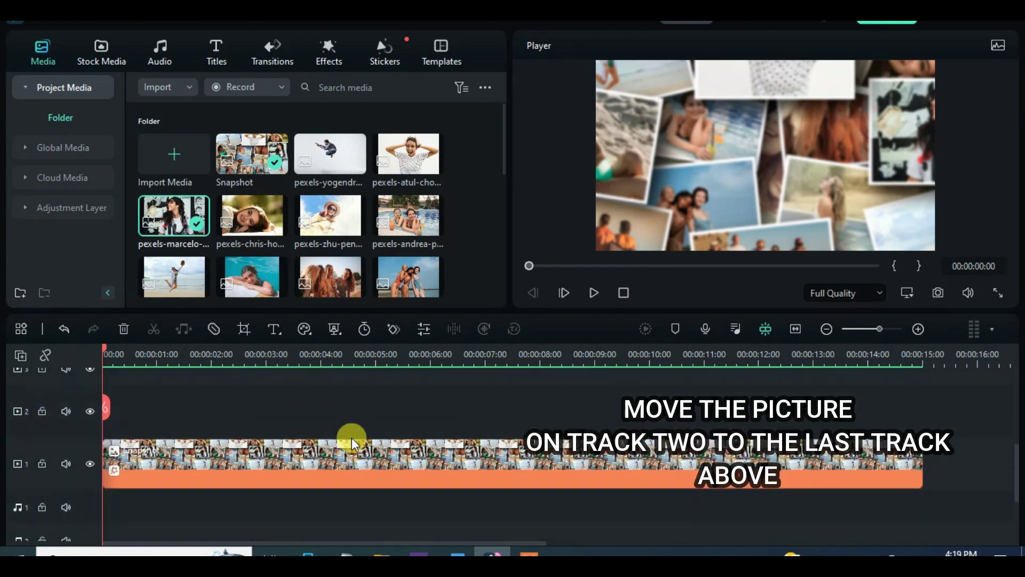
Step: Place the close-up picture of the smiling woman on video track 6, starting at the third animation's 00:00:01:15 keyframe
scroll(401, 397, up, 1)
drag(270, 351, 191, 353)
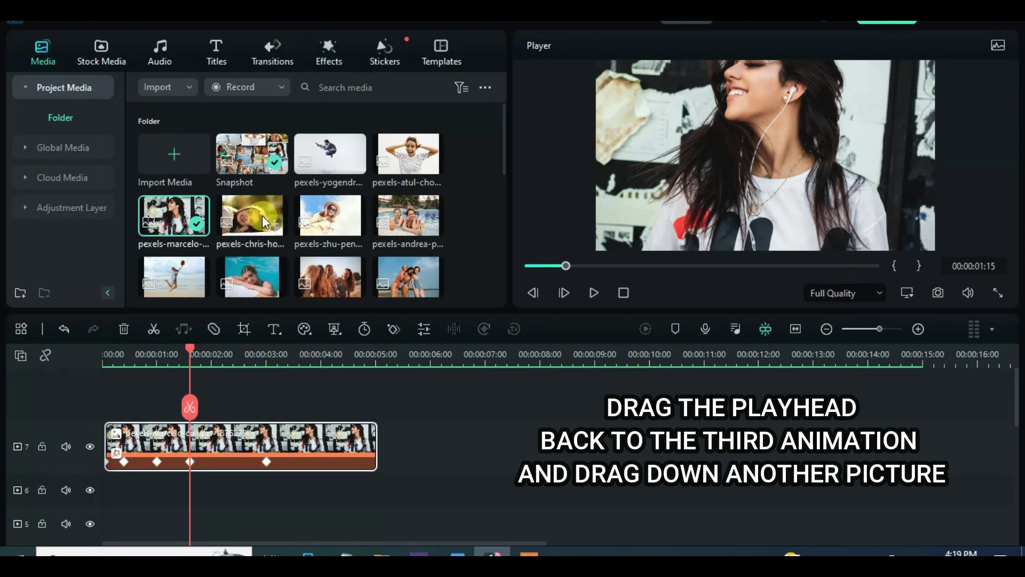
drag(249, 215, 222, 506)
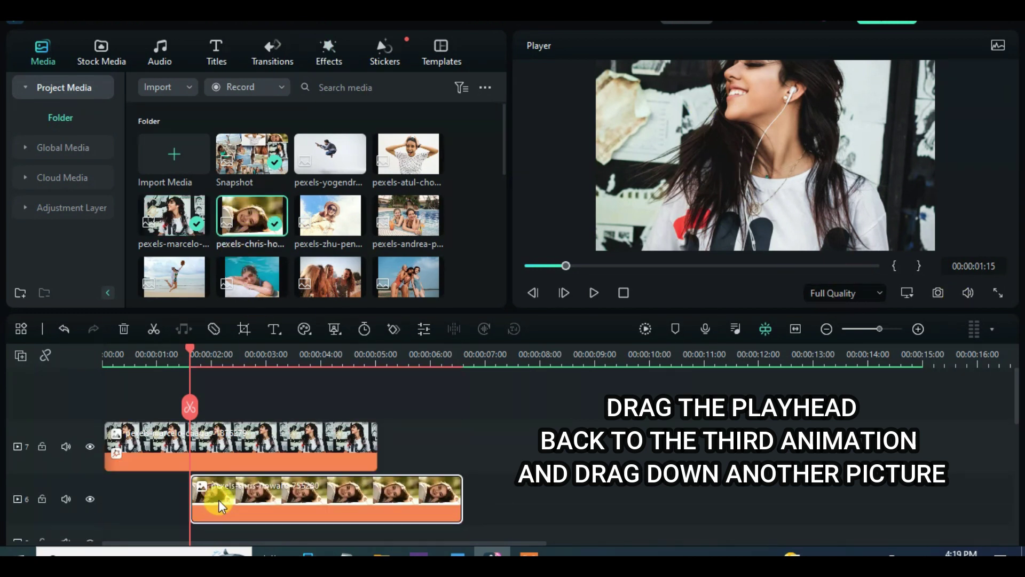
Step: Copy the effects of the white T-shirt picture on track 7 and paste them onto the smiling woman's picture on track 6
click(242, 428)
right_click(243, 428)
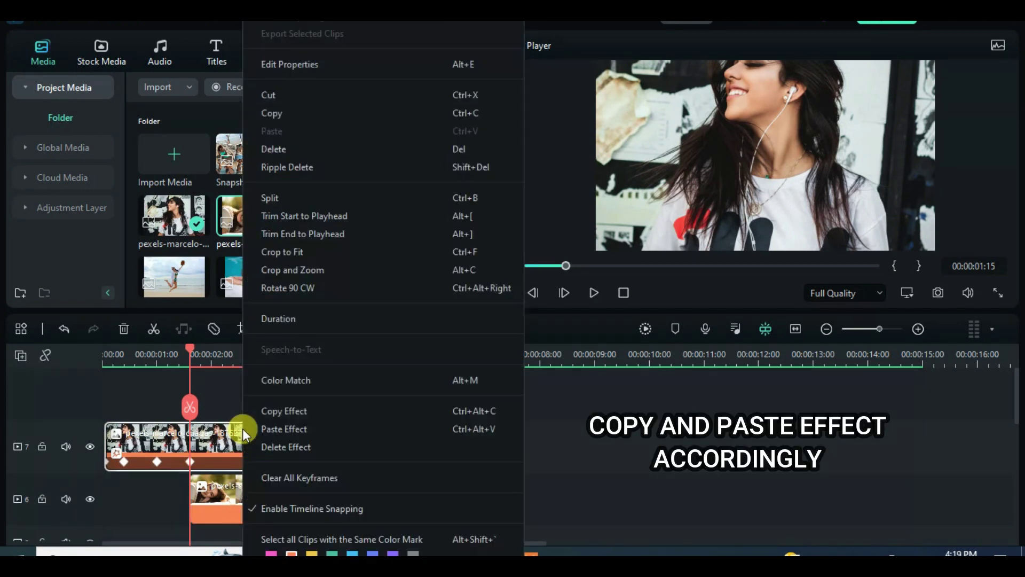
click(274, 427)
click(251, 491)
right_click(251, 490)
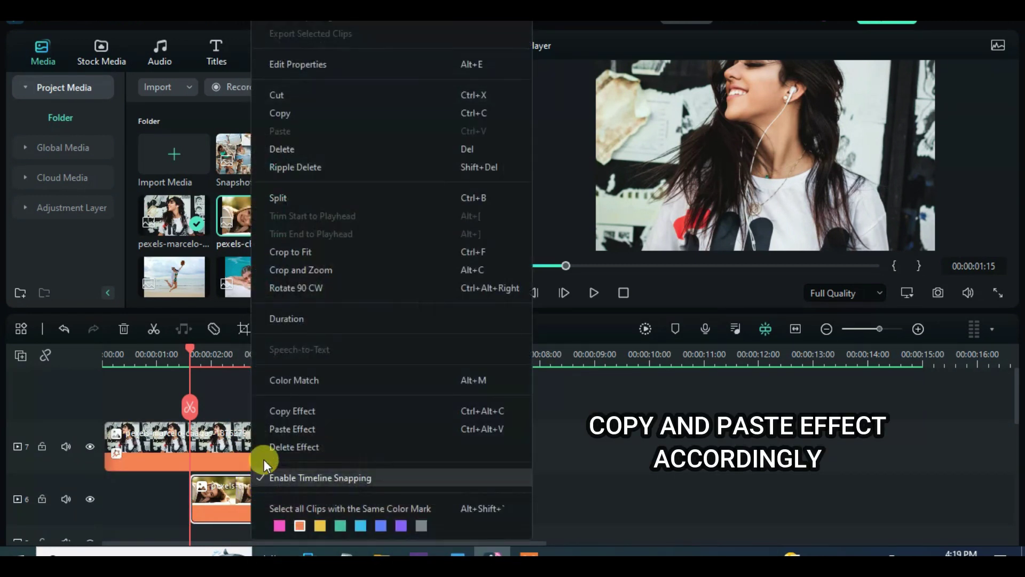
click(287, 427)
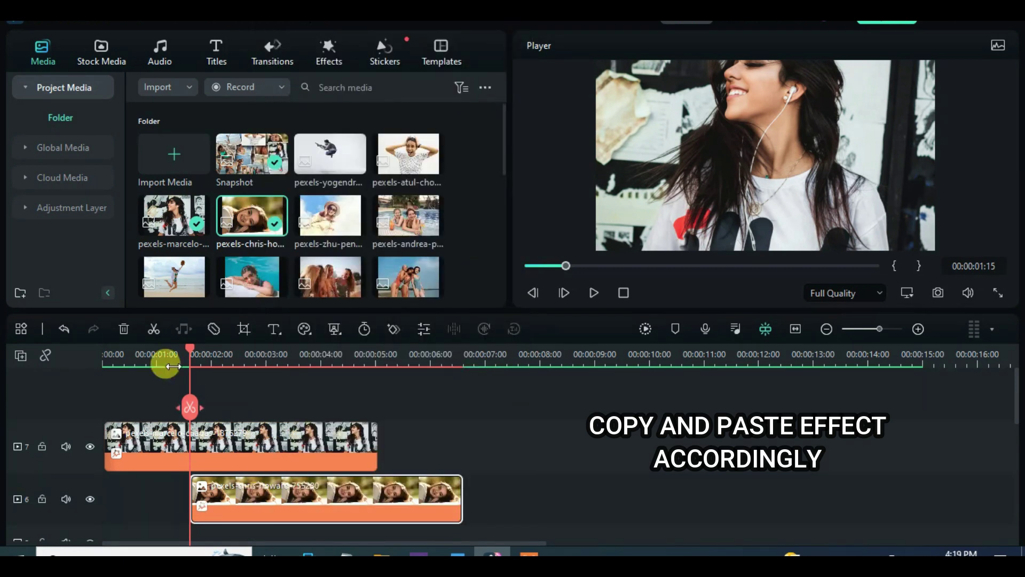
Step: At 00:00:03:00, the fourth keyframe of track 7's picture, link the smiling woman's X and Y scale and set it to 60%
drag(191, 348, 266, 368)
click(255, 426)
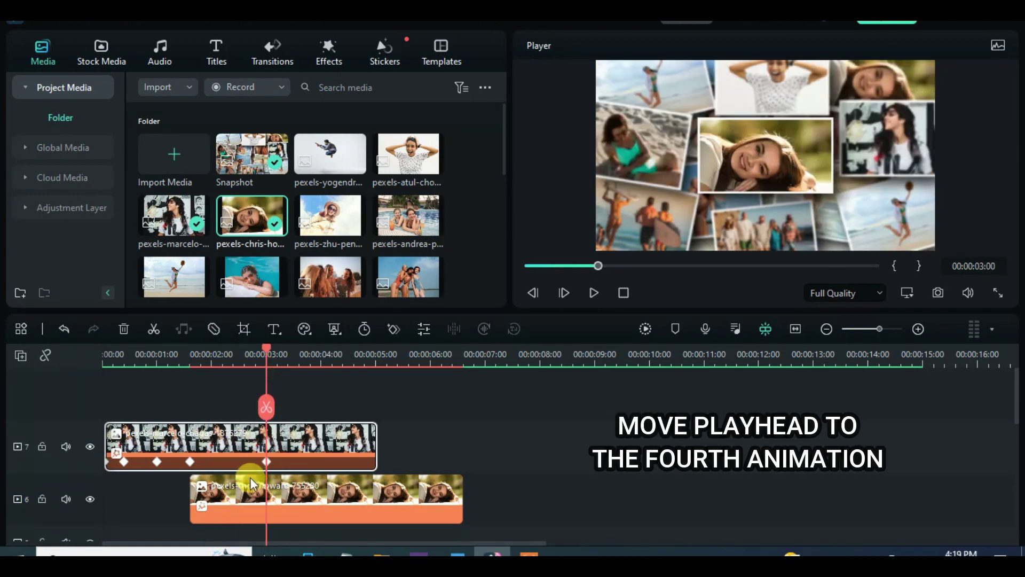
click(325, 492)
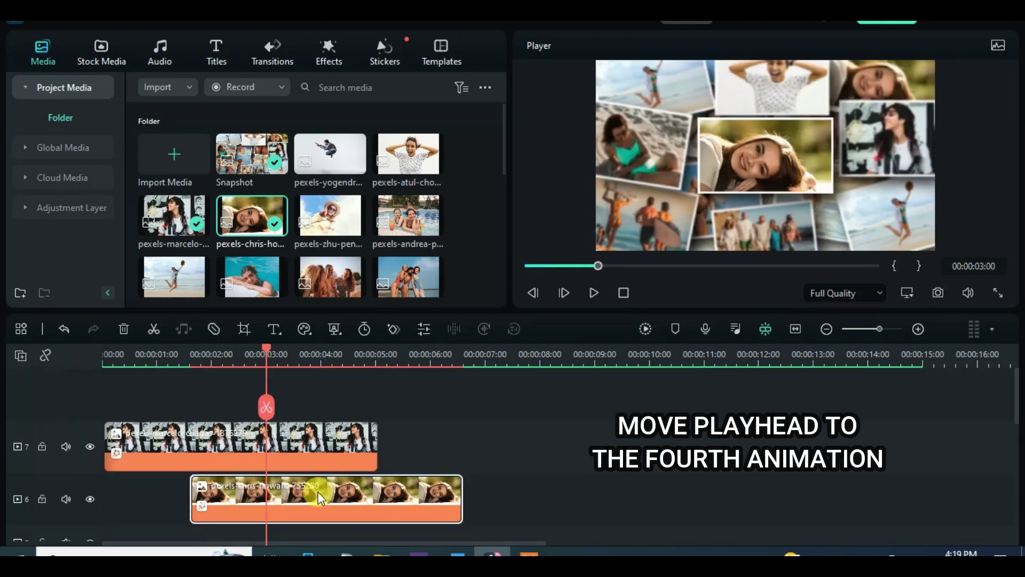
double_click(319, 491)
click(24, 175)
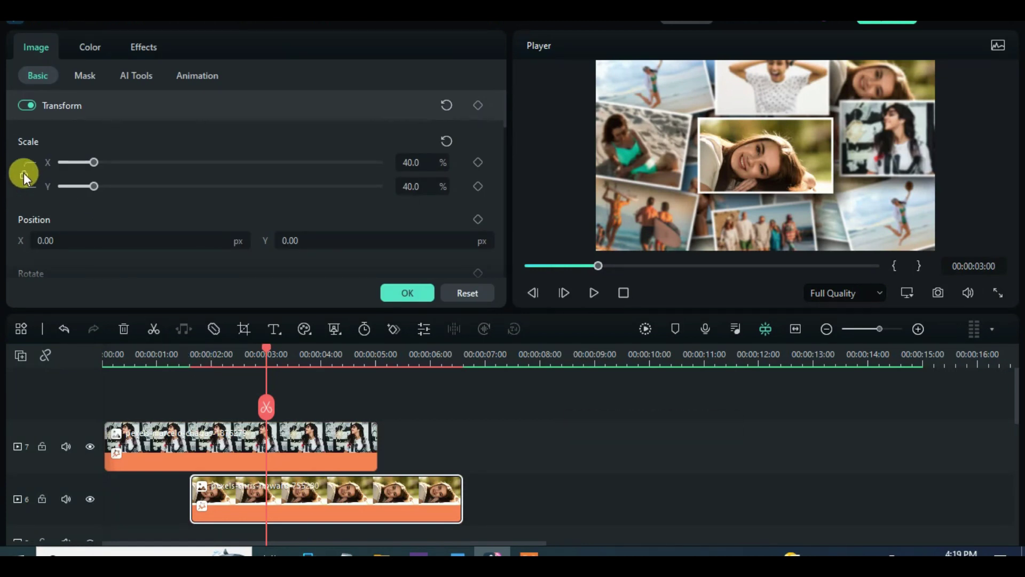
click(409, 161)
text(60)
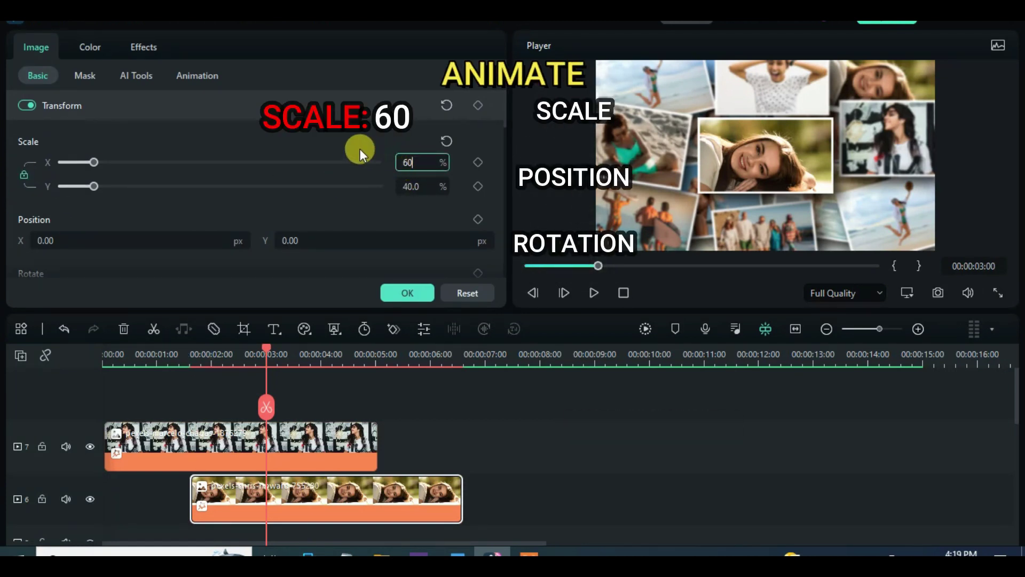
key(Return)
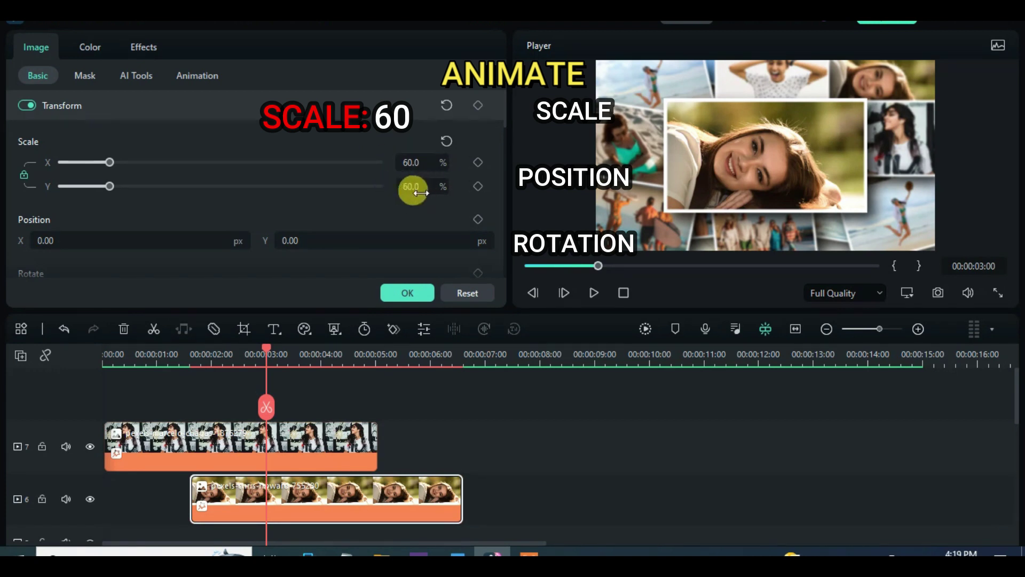
Step: Add scale, position and rotation keyframes to the smiling woman's picture at 00:00:03:00
click(479, 159)
scroll(479, 220, down, 1)
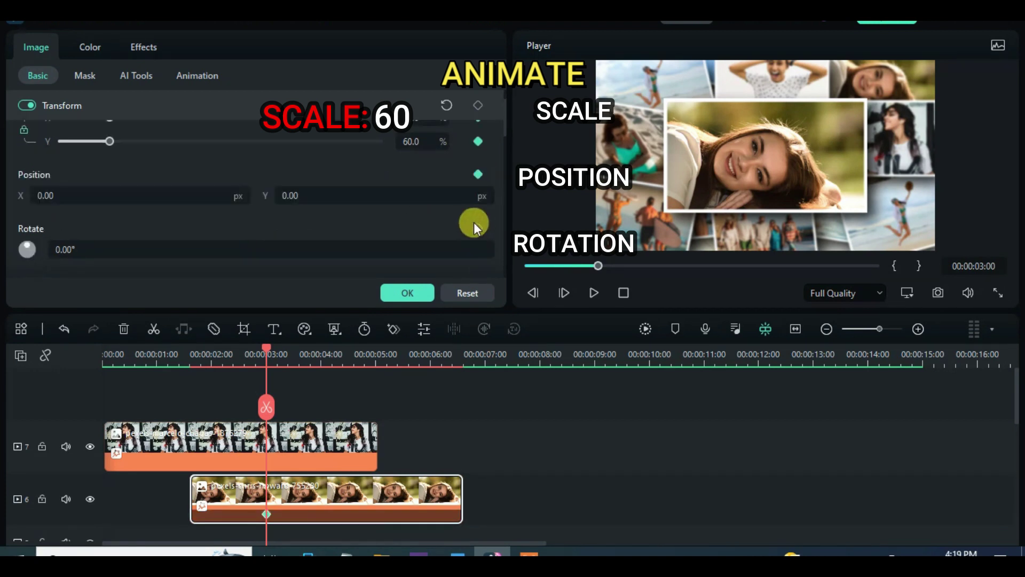
click(477, 228)
scroll(471, 180, up, 1)
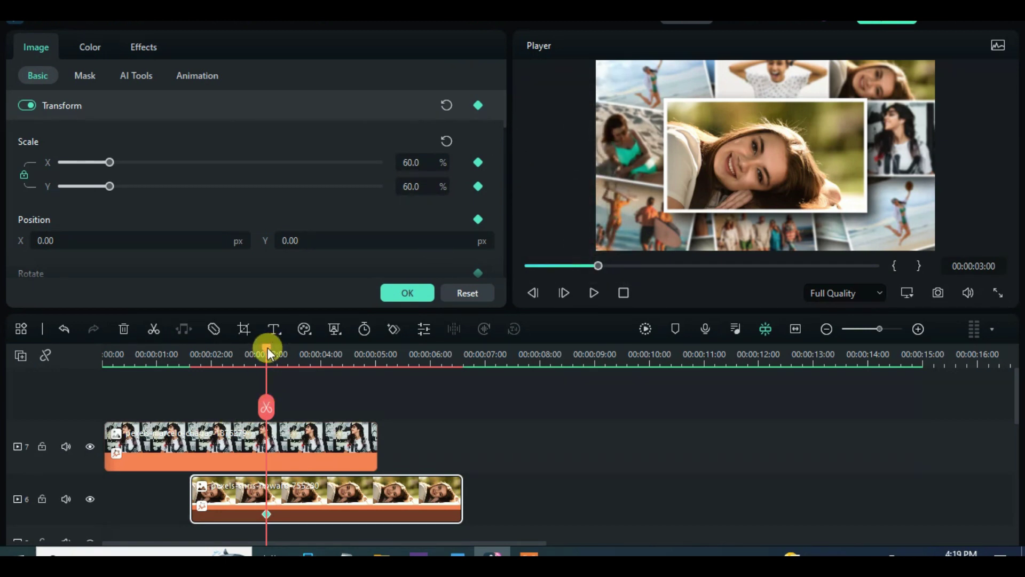
Step: At 00:00:03:15, keyframe the smiling woman's scale, position and rotation, with scale 130% and rotation -5°
key(Right)
drag(283, 352, 299, 352)
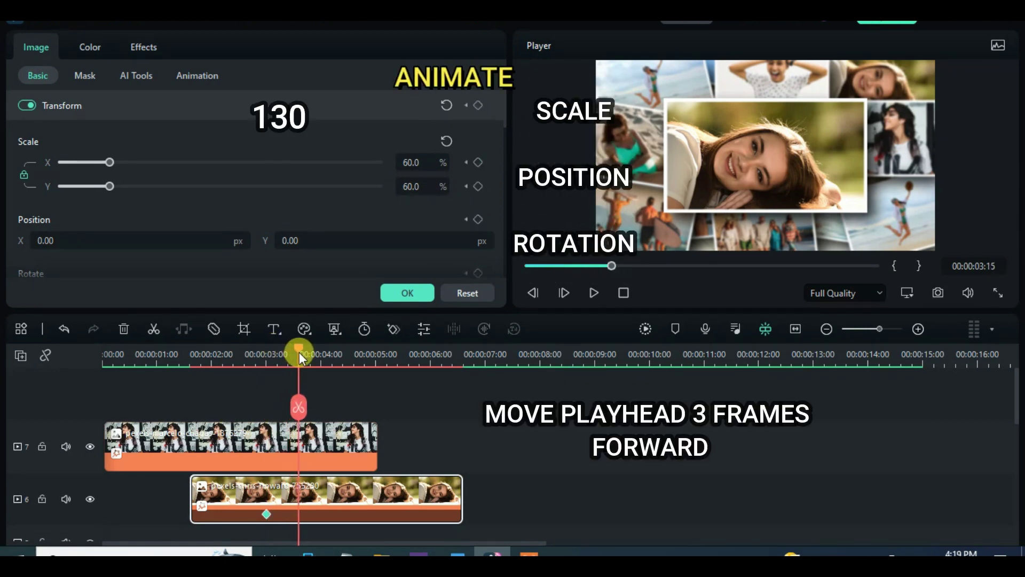
click(477, 163)
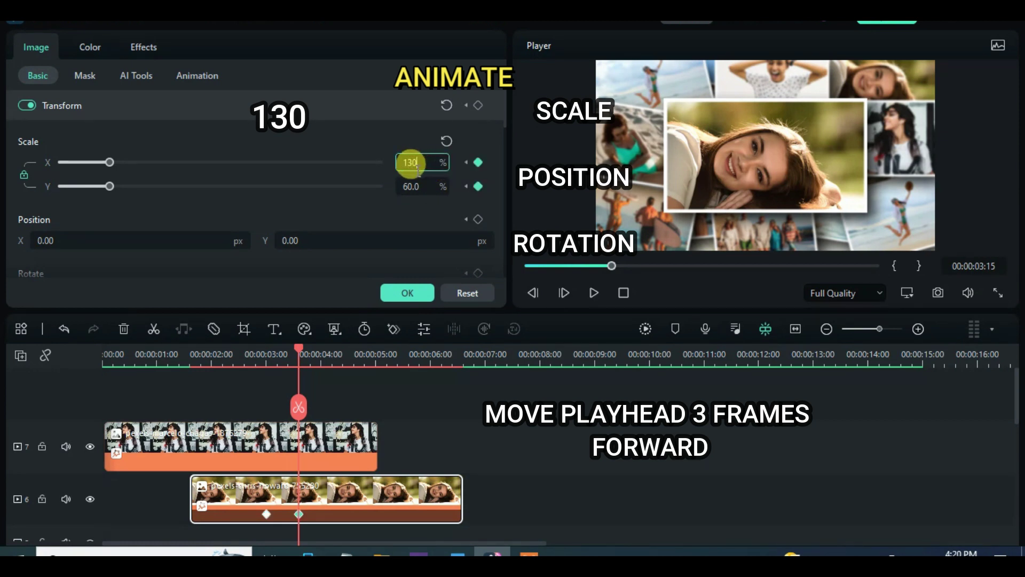
click(477, 219)
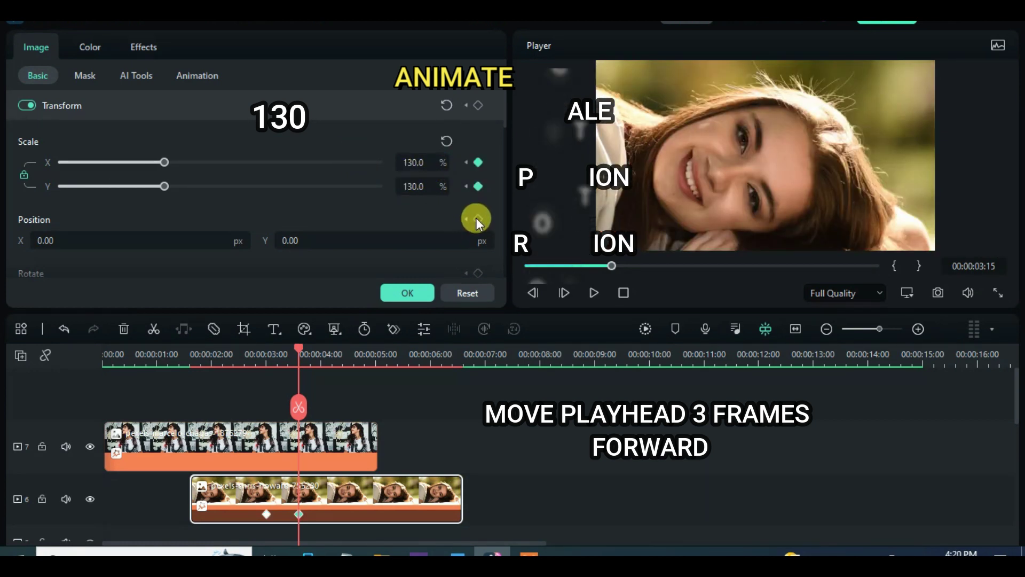
scroll(475, 213, down, 2)
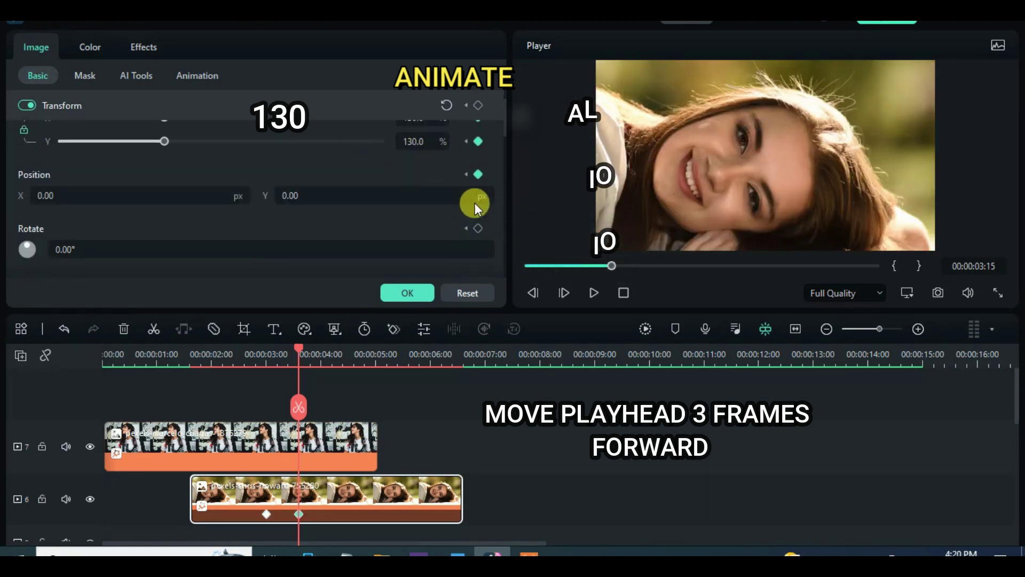
click(100, 249)
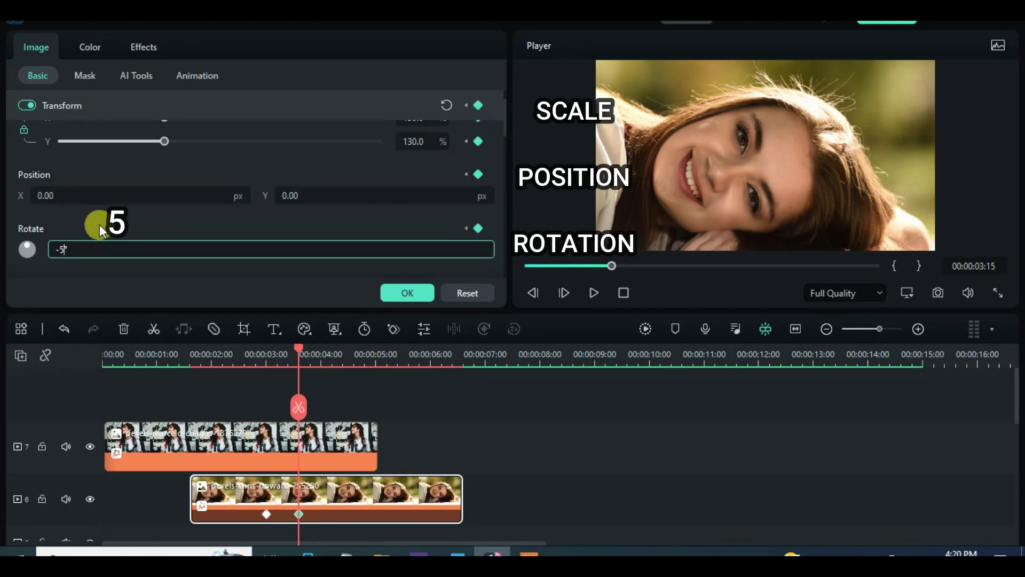
key(Return)
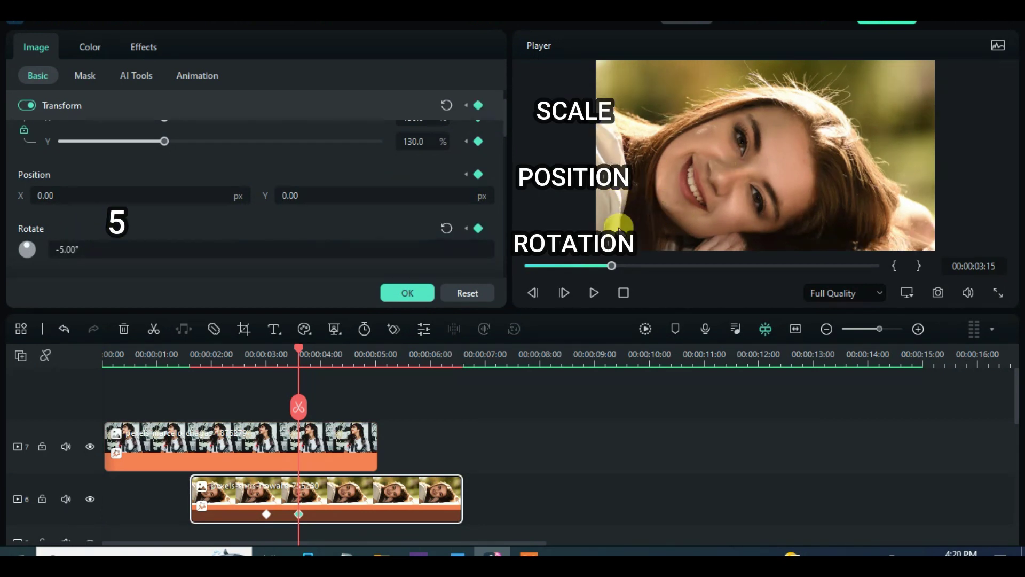
Step: At 00:00:05:00, keyframe the smiling woman's scale, position and rotation, and move the picture up out of frame to Y 487 px
drag(304, 346, 376, 348)
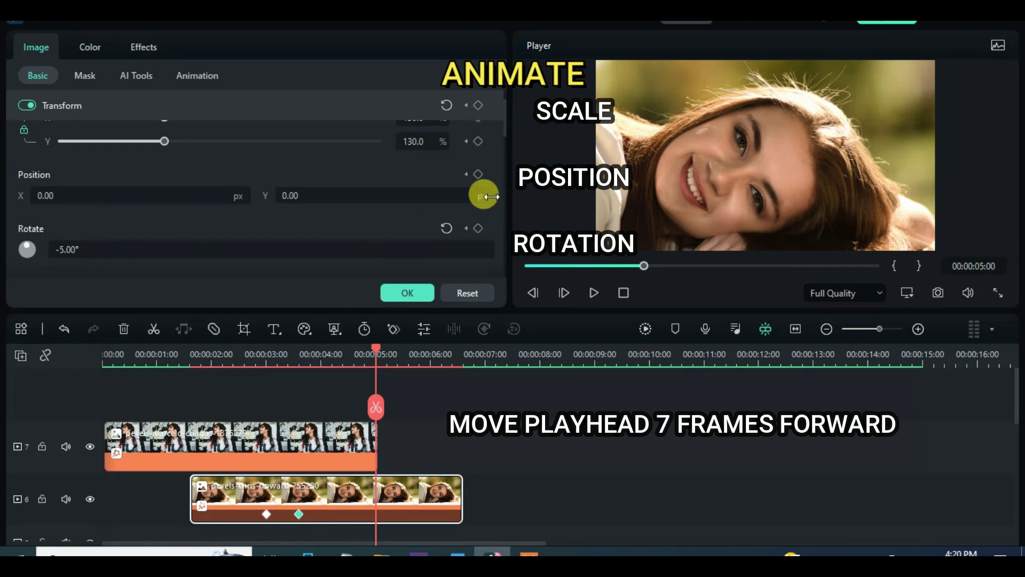
scroll(503, 124, up, 1)
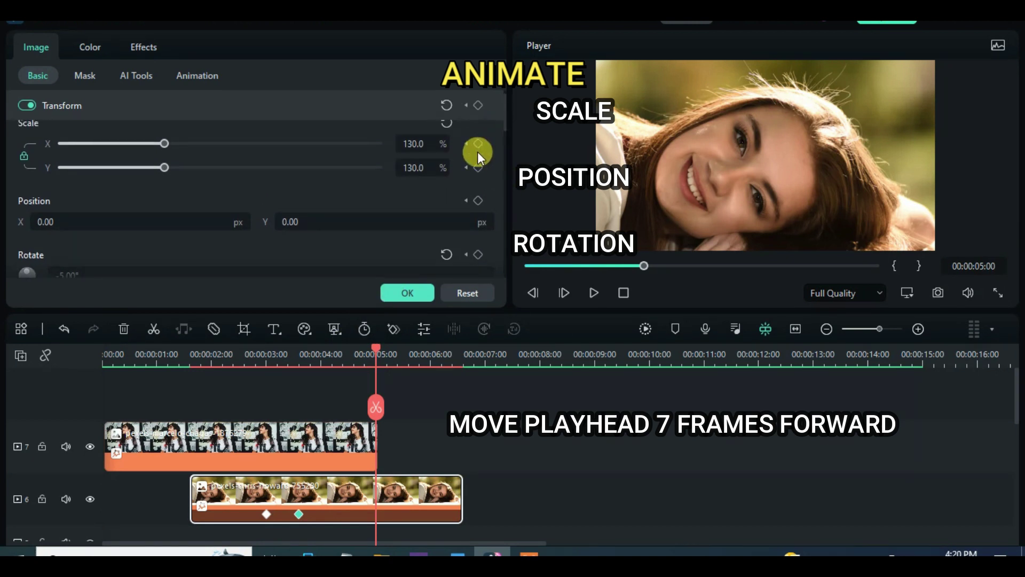
click(478, 256)
click(478, 201)
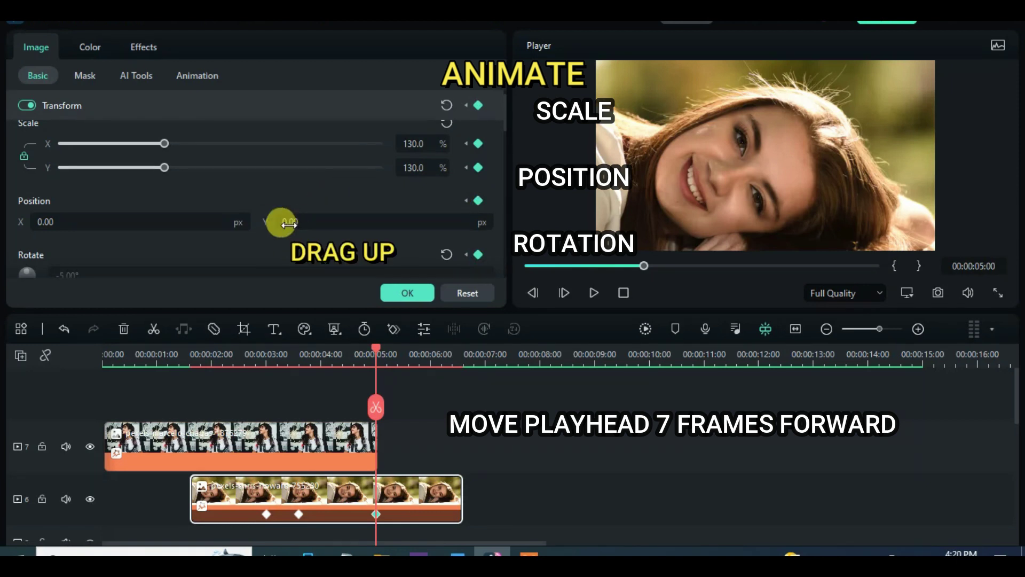
drag(264, 221, 284, 279)
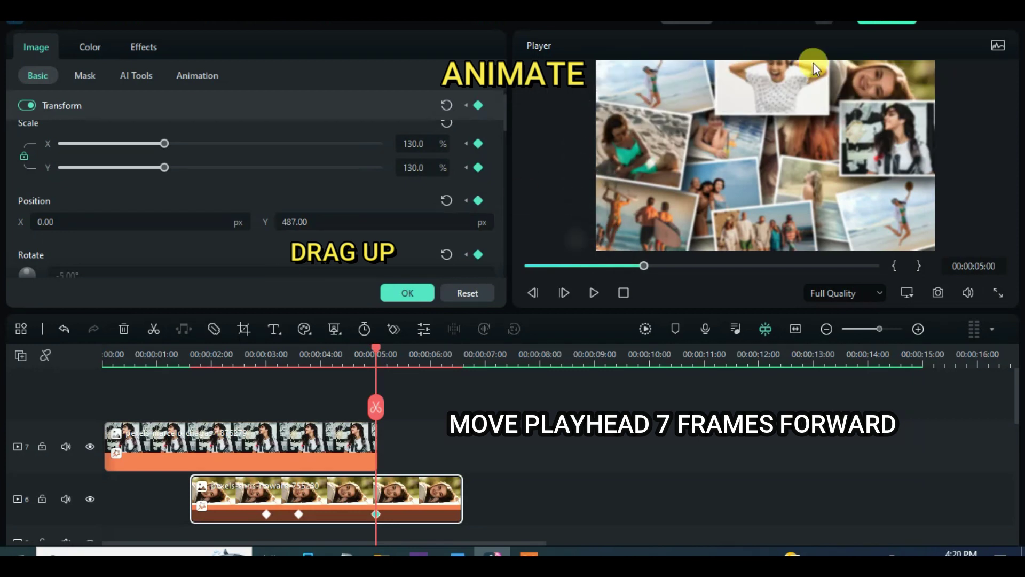
Step: Place the picture of the woman in sunglasses at the pool on video track 5, starting at track 6's second keyframe, 00:00:03:15
drag(375, 350, 299, 377)
scroll(355, 452, down, 2)
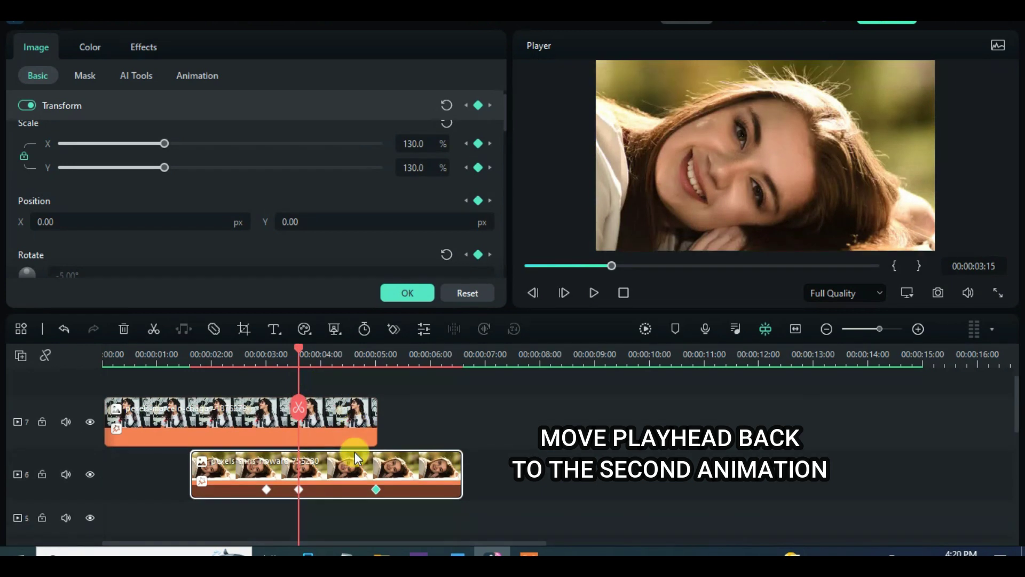
click(306, 453)
click(406, 293)
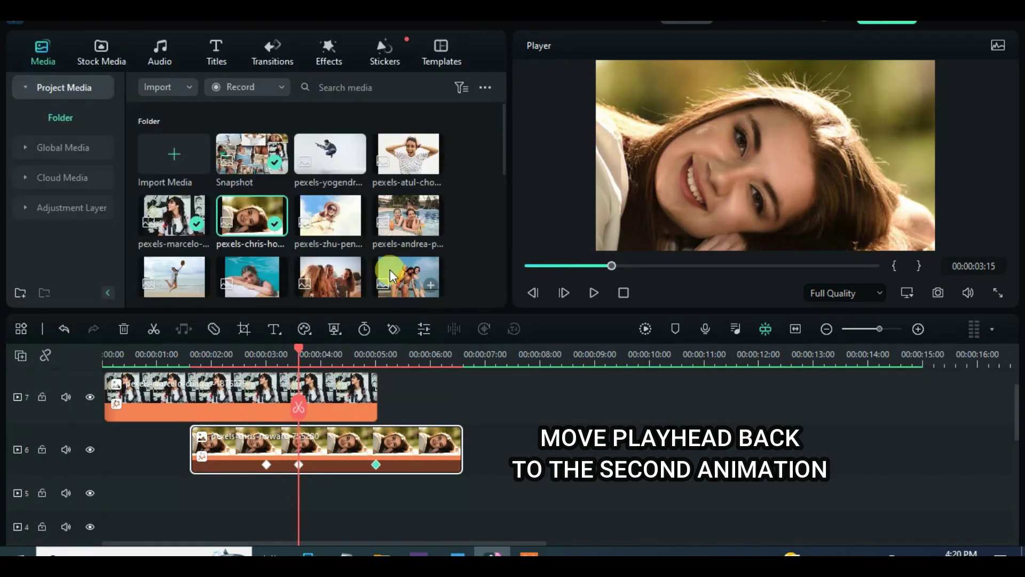
drag(505, 131, 502, 146)
drag(256, 237, 328, 501)
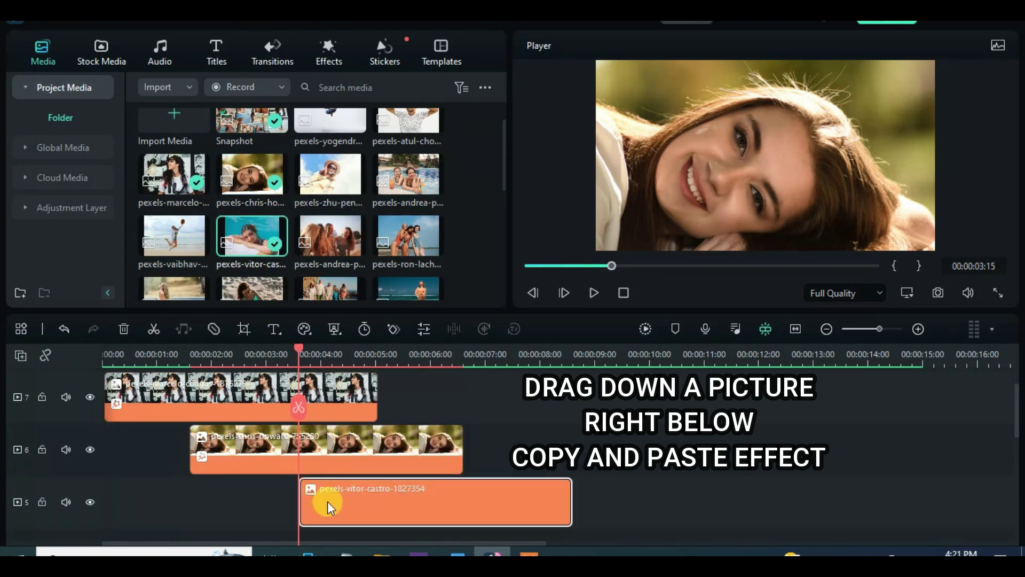
Step: Copy the effects of the smiling woman's picture on track 6 and paste them onto the pool picture on track 5
click(347, 443)
right_click(347, 441)
click(374, 410)
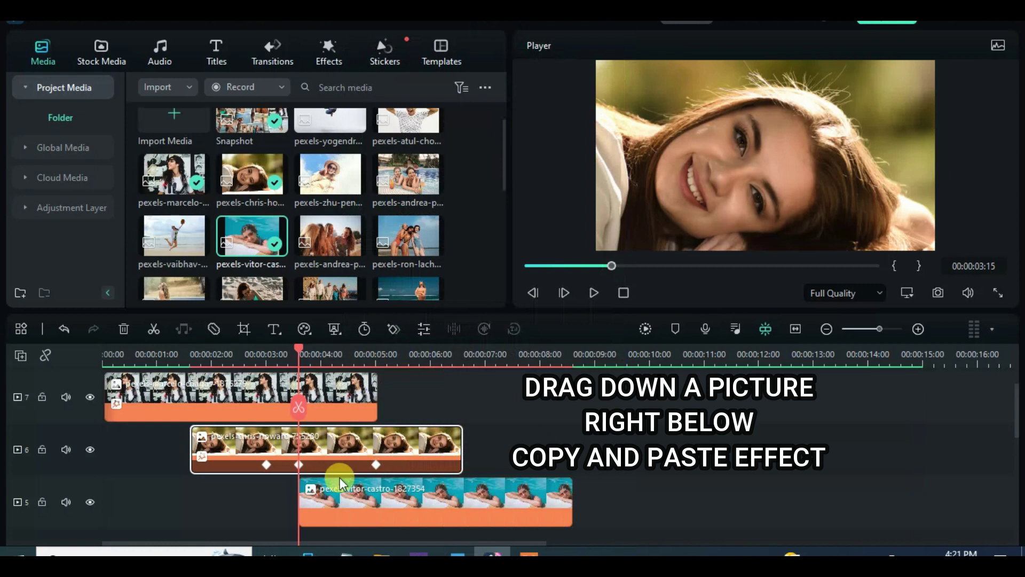
right_click(323, 483)
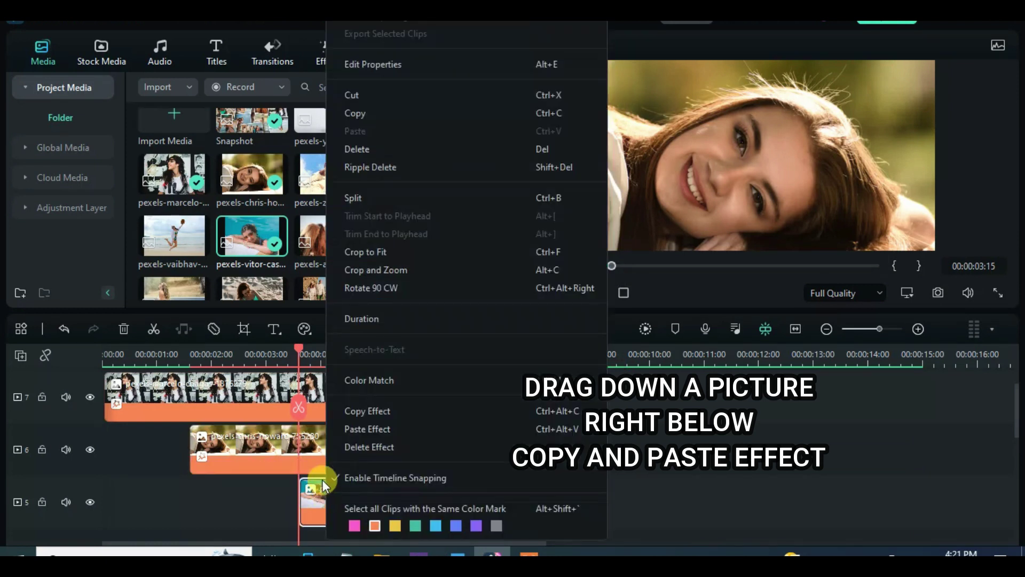
click(364, 431)
Step: At 00:00:05:00, track 6's third keyframe, link the pool picture's X and Y scale and add scale, position and rotation keyframes
scroll(435, 495, down, 1)
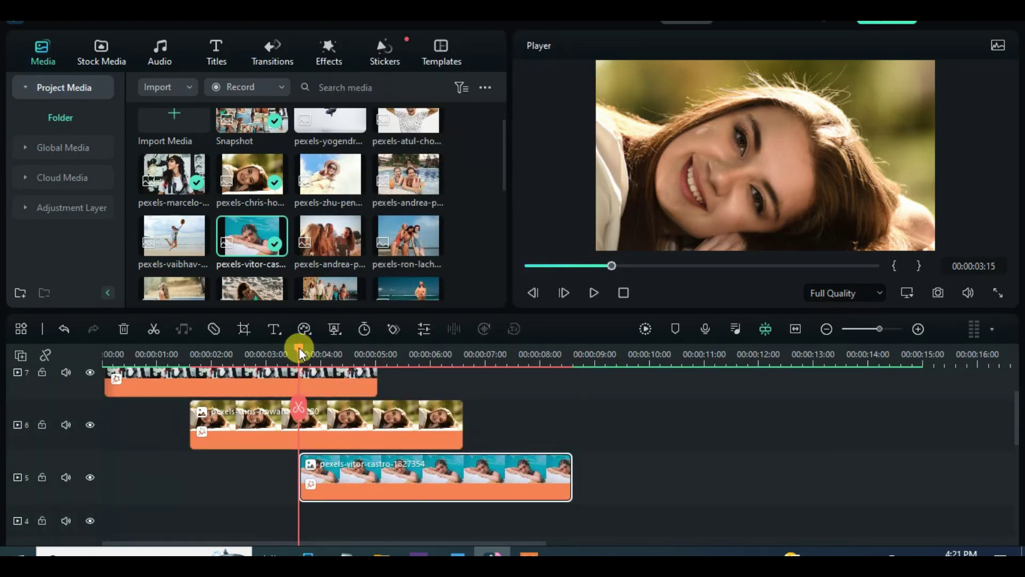
drag(299, 347, 315, 352)
click(342, 412)
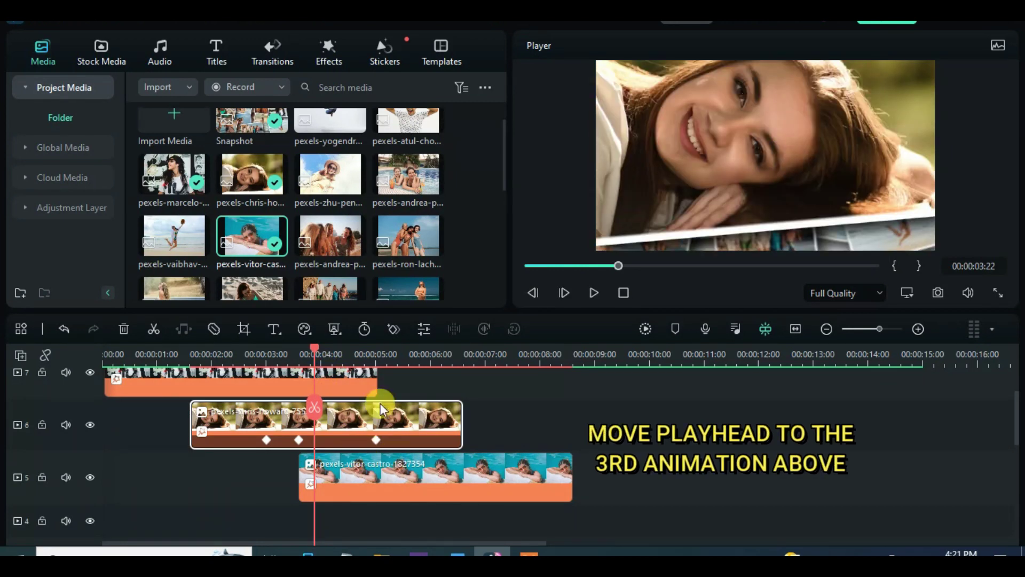
drag(367, 350, 380, 354)
double_click(399, 462)
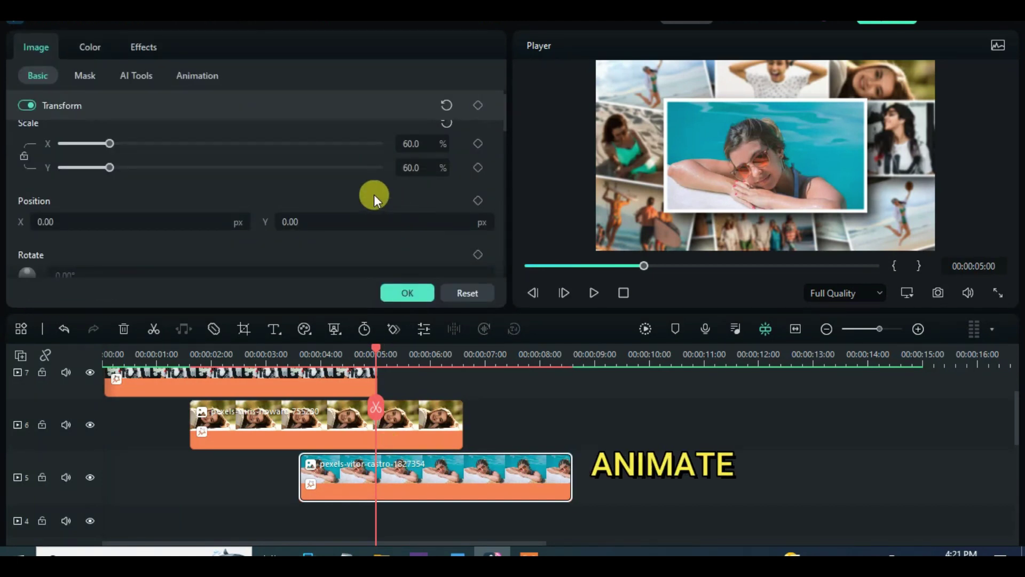
scroll(374, 194, up, 1)
click(25, 175)
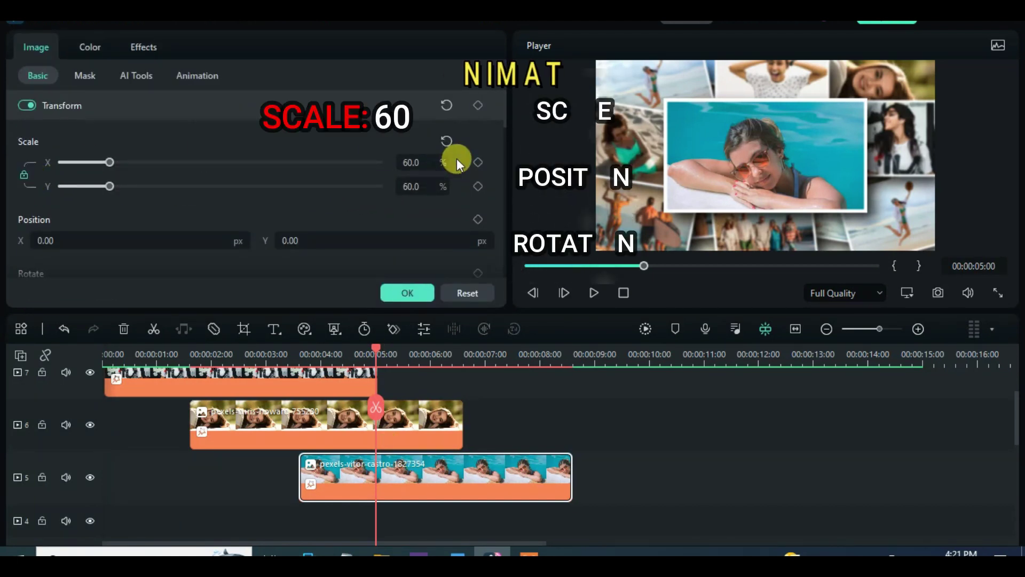
click(479, 162)
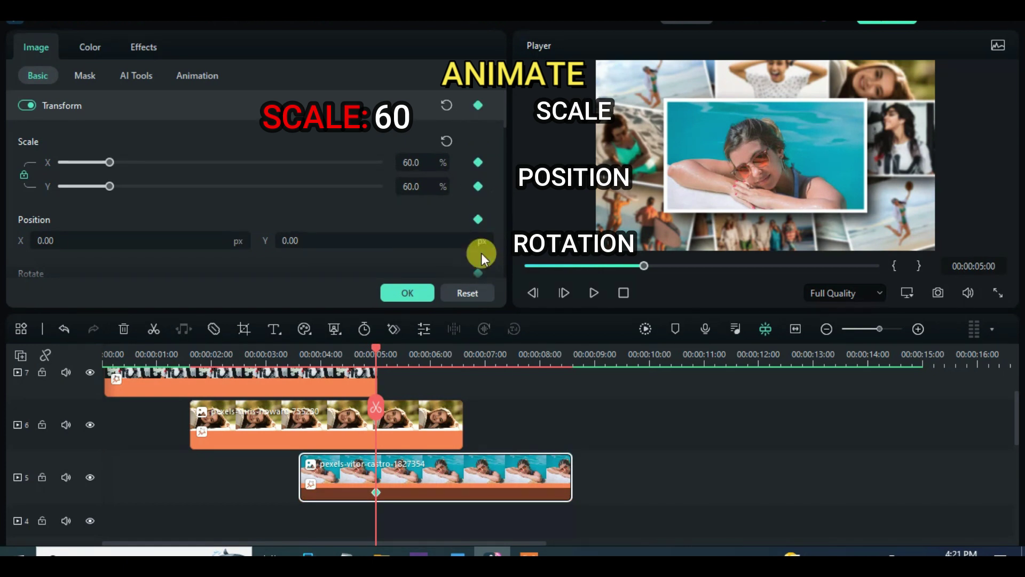
Step: At 00:00:05:15, keyframe the pool picture's scale, position and rotation, with scale 130% and rotation 5°
drag(379, 347, 408, 348)
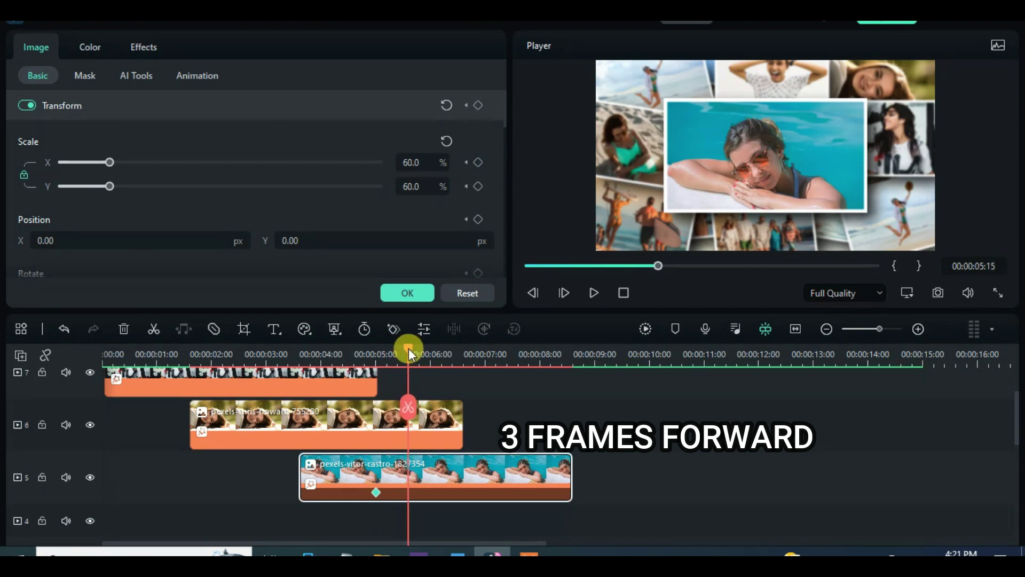
click(478, 162)
click(478, 219)
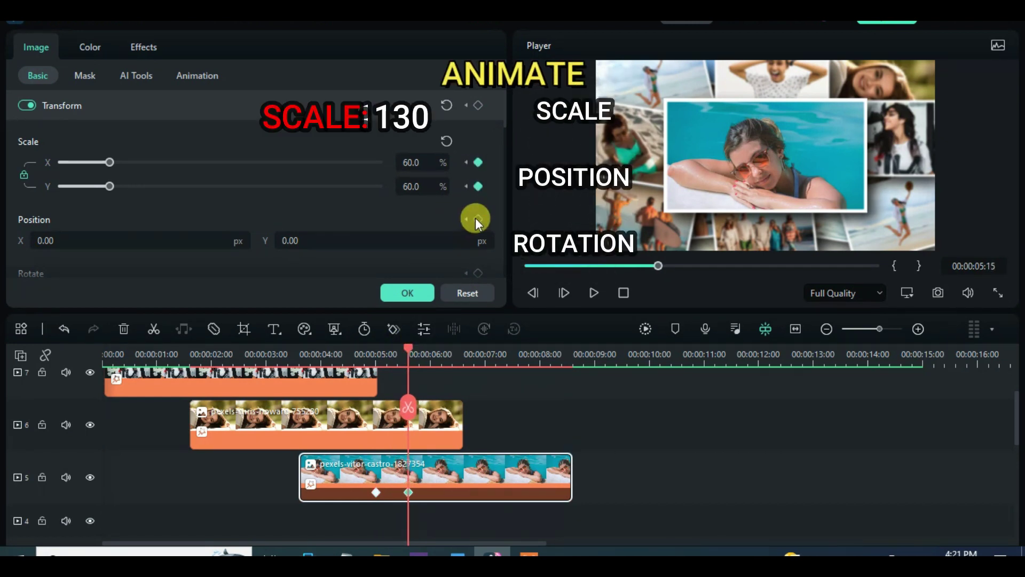
click(478, 273)
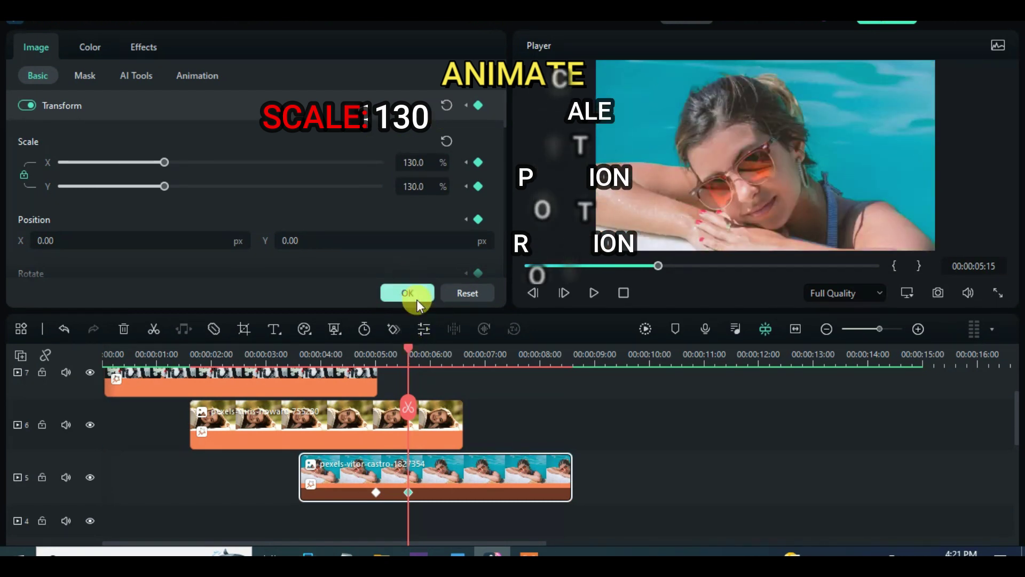
scroll(451, 225, down, 1)
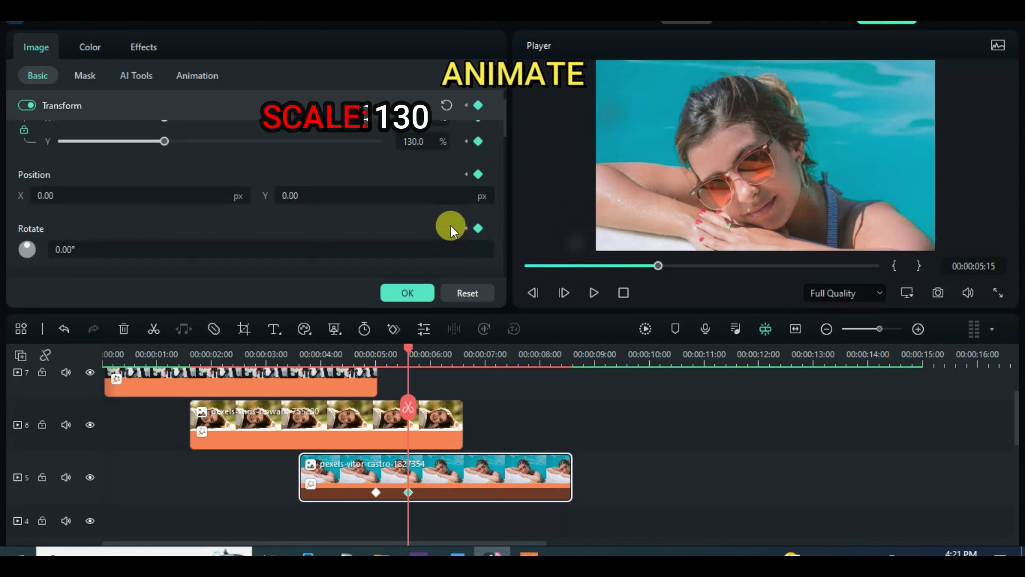
click(69, 249)
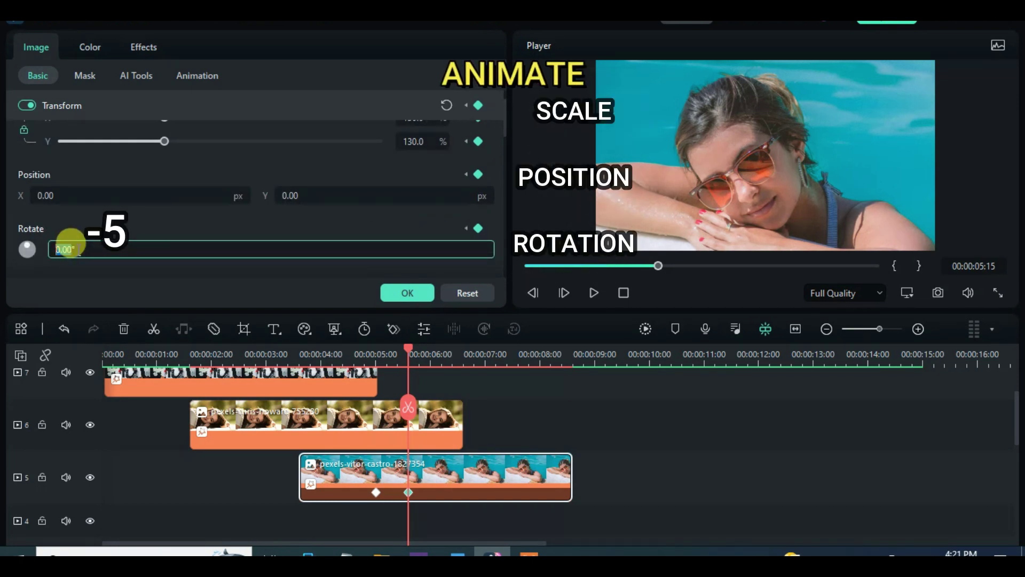
key(Return)
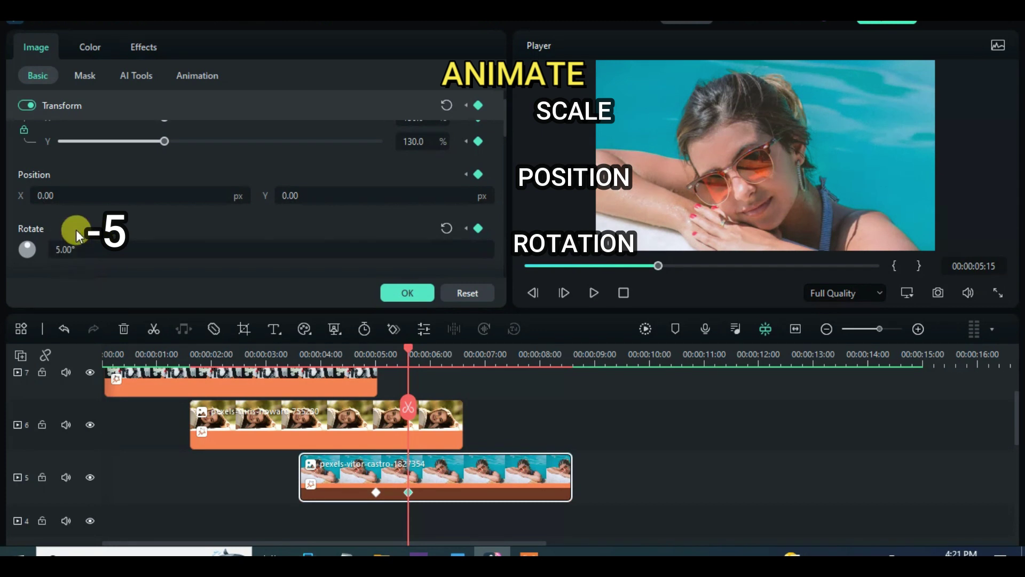
Step: At 00:00:07:00, keyframe the pool picture's scale, position and rotation, and raise its Y position to 485 px
drag(410, 350, 486, 348)
drag(504, 140, 505, 101)
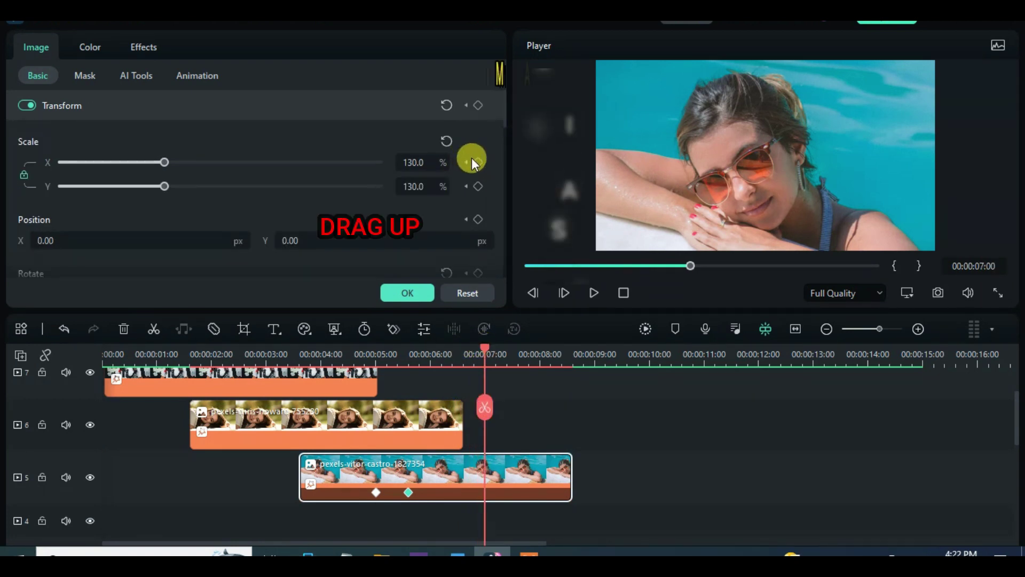
click(474, 160)
click(479, 220)
scroll(481, 224, down, 1)
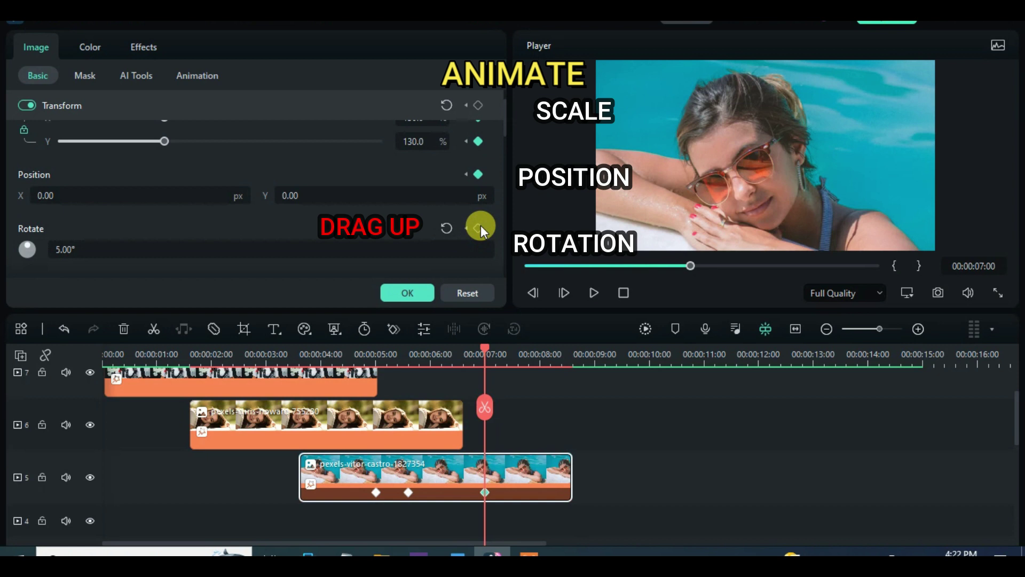
click(479, 227)
mouse_move(288, 195)
mouse_down()
mouse_move(288, 74)
mouse_move(293, 195)
mouse_up()
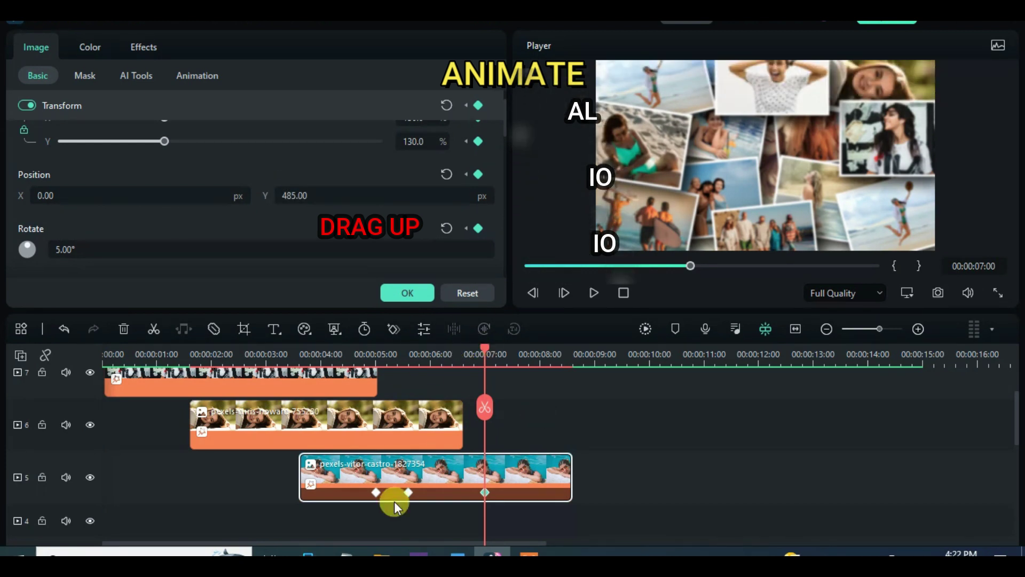
Step: Place the picture of the laughing women on video track 4, starting at 00:00:05:15, and paste the copied effects onto it
drag(474, 353, 409, 367)
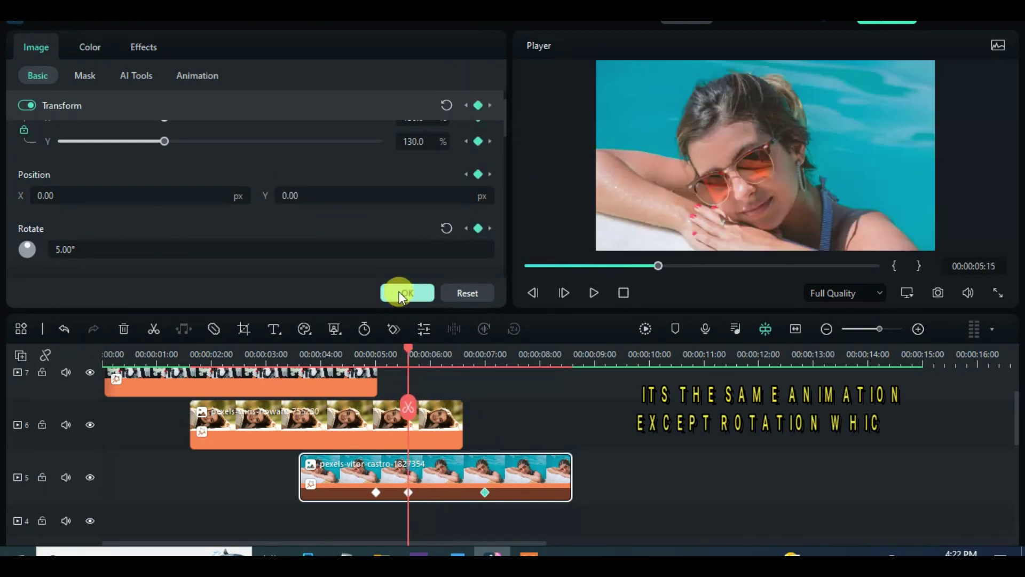
click(400, 292)
scroll(431, 257, down, 2)
click(354, 176)
right_click(473, 502)
click(517, 428)
click(503, 444)
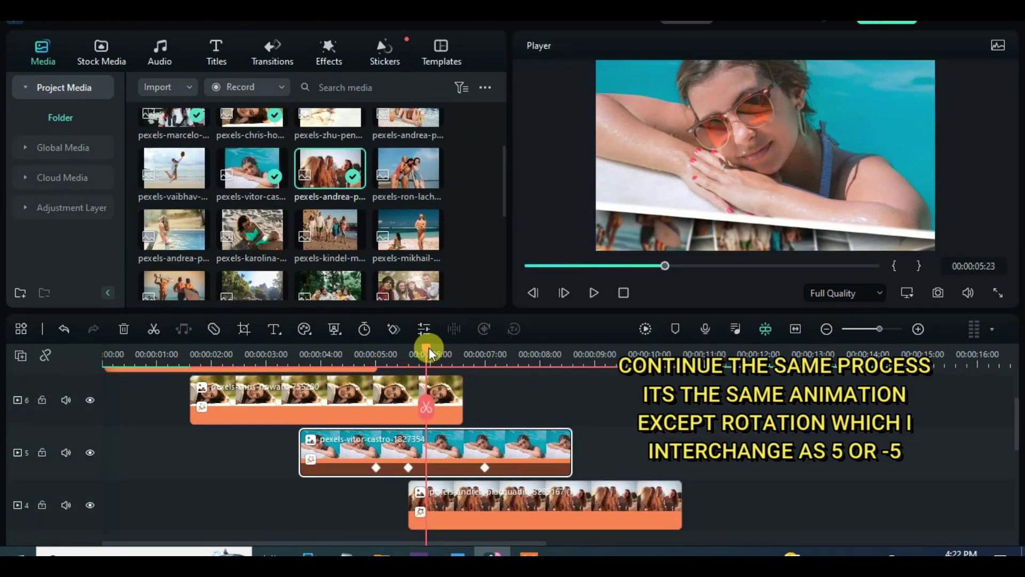
Step: At 00:00:07:00, link the laughing women picture's X and Y scale and add scale, position and rotation keyframes
drag(429, 347, 489, 367)
scroll(497, 427, down, 1)
double_click(503, 473)
click(478, 162)
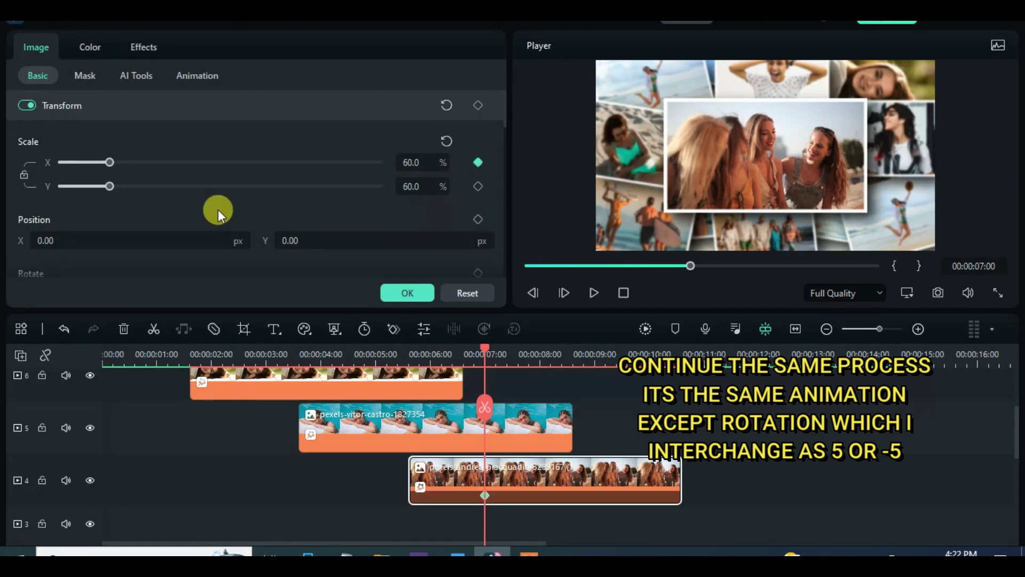
click(478, 186)
click(478, 219)
scroll(485, 221, down, 1)
scroll(479, 230, up, 1)
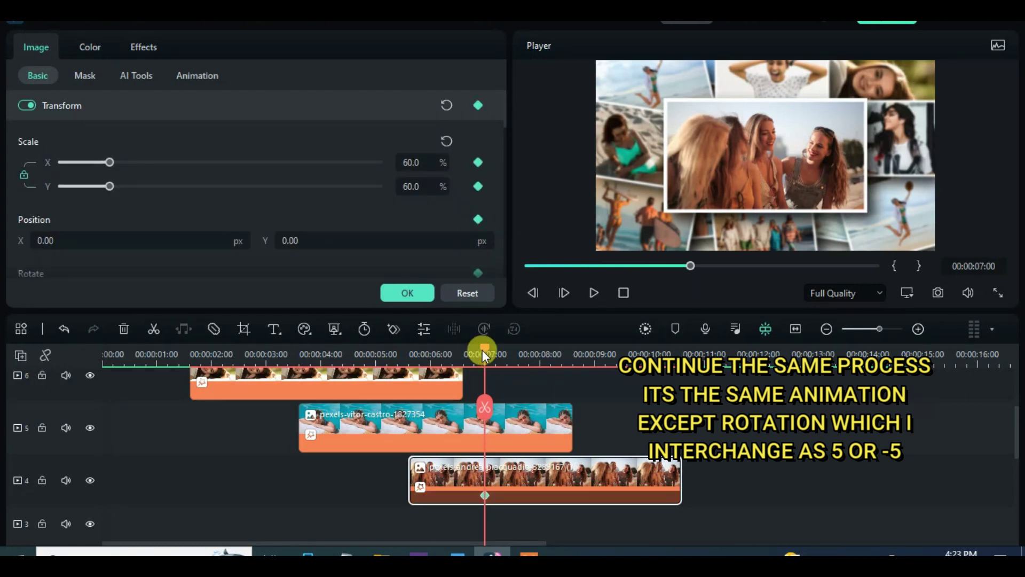
Step: At 00:00:07:15, keyframe the laughing women picture's scale, position and rotation, with scale 130% and rotation -5°
key(space)
key(space)
click(420, 160)
text(130)
key(Return)
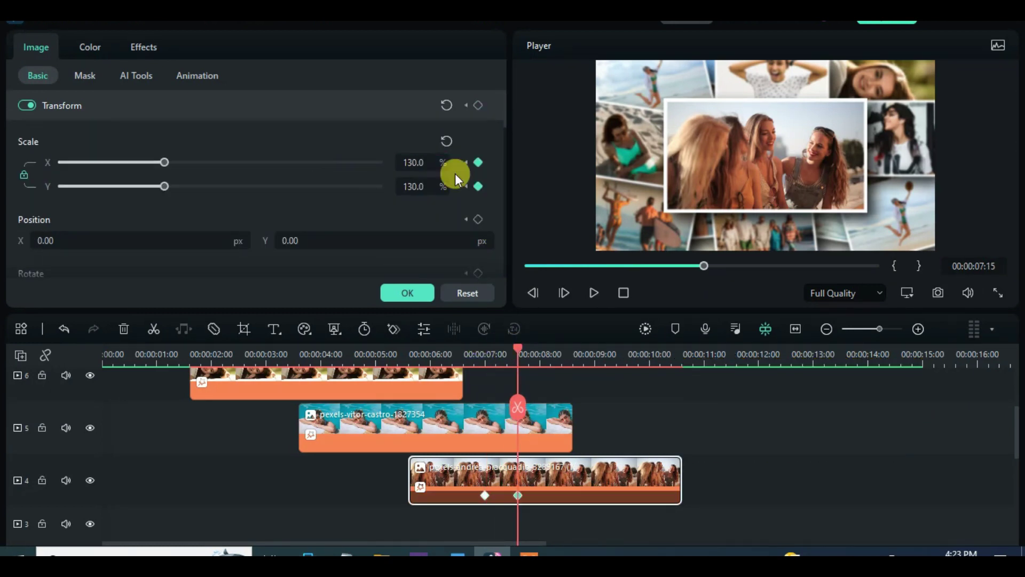
scroll(470, 181, down, 2)
click(165, 202)
text(-5)
key(Return)
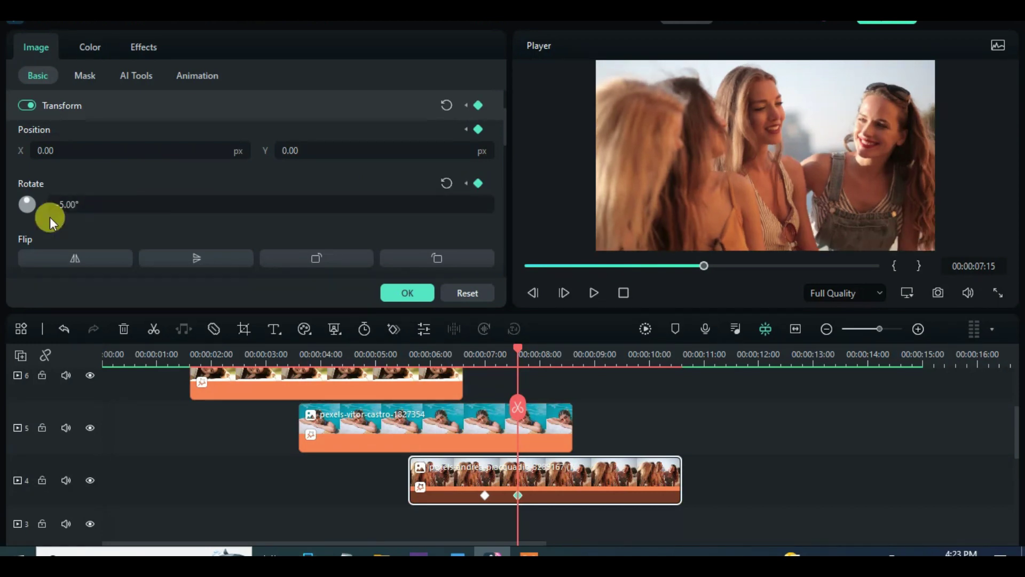
Step: At 00:00:09:00, keyframe the laughing women picture's transform and raise its Y position until it leaves the frame
scroll(453, 174, up, 2)
drag(520, 347, 596, 344)
drag(289, 243, 494, 243)
click(420, 296)
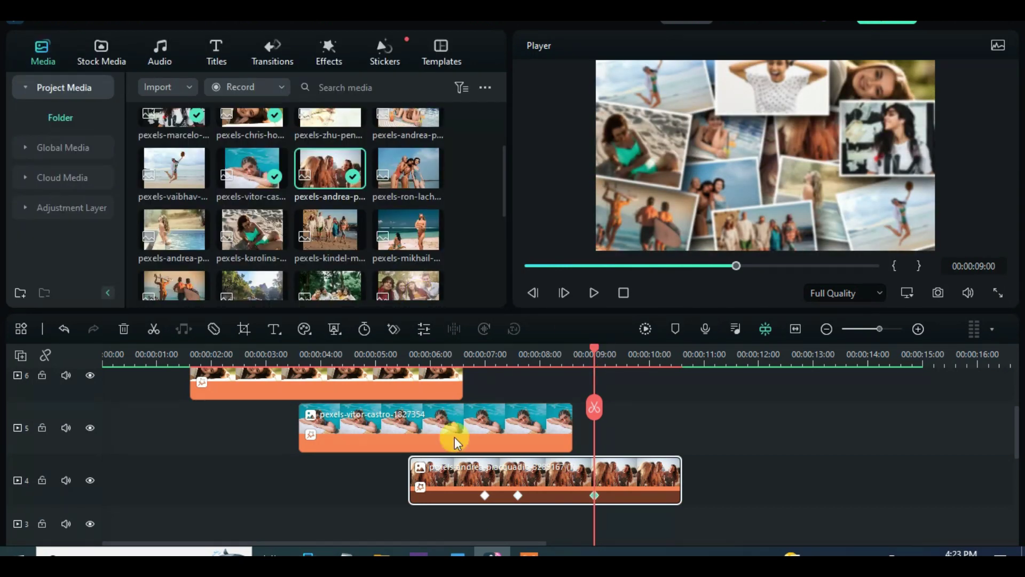
Step: Place the picture of the people carrying surfboards on video track 3, starting at track 4's second keyframe, 00:00:07:15
drag(568, 356, 519, 367)
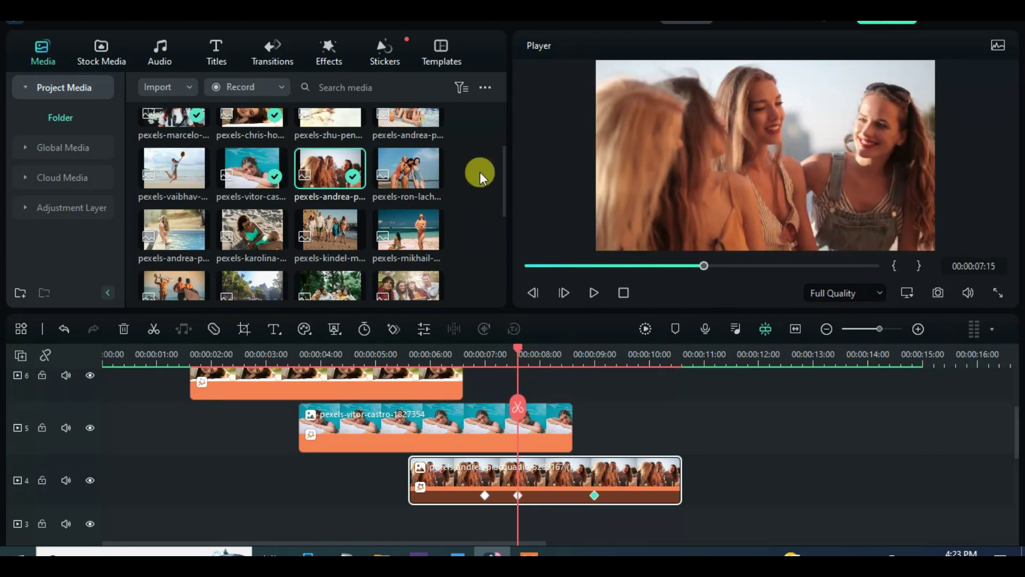
scroll(176, 224, down, 1)
drag(173, 224, 539, 478)
Step: At 00:00:09:00, link the surfboard picture's X and Y scale and add scale, position and rotation keyframes
drag(523, 352, 595, 354)
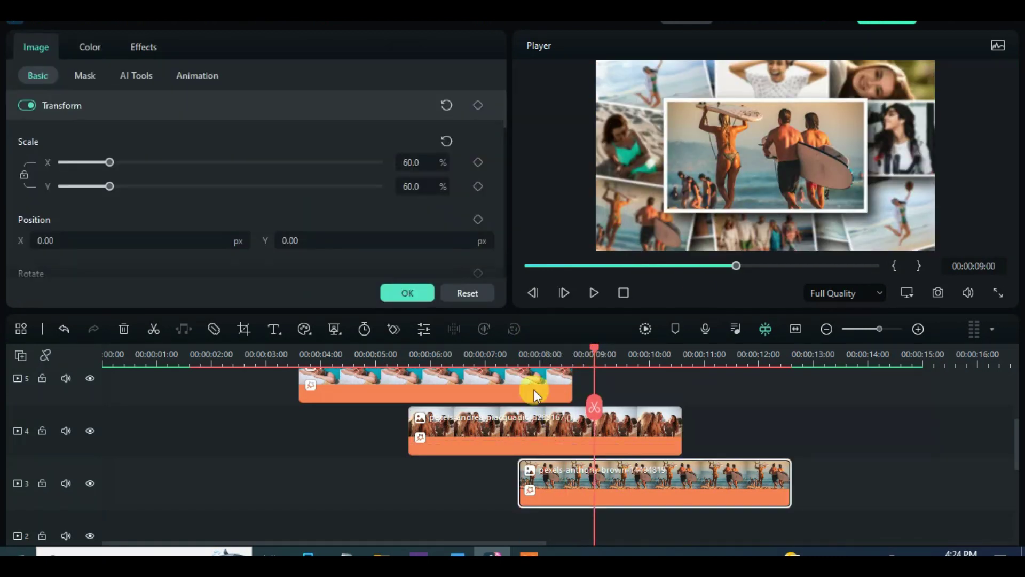
click(478, 162)
click(478, 185)
scroll(479, 224, down, 1)
scroll(479, 233, up, 1)
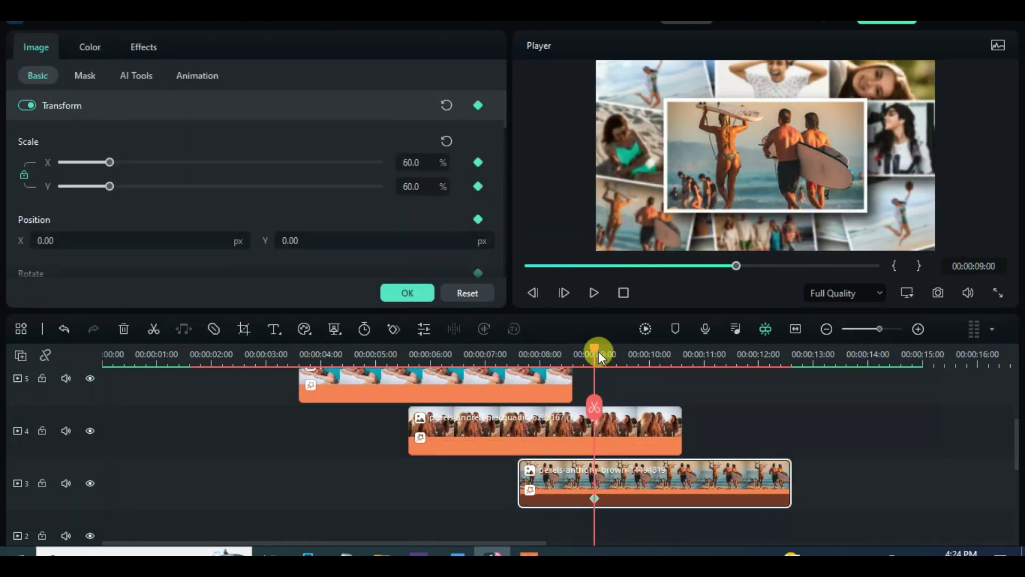
Step: At 00:00:09:15, keyframe the surfboard picture's scale, position and rotation, with scale 130% and rotation -5°
drag(598, 351, 627, 351)
click(409, 158)
text(13)
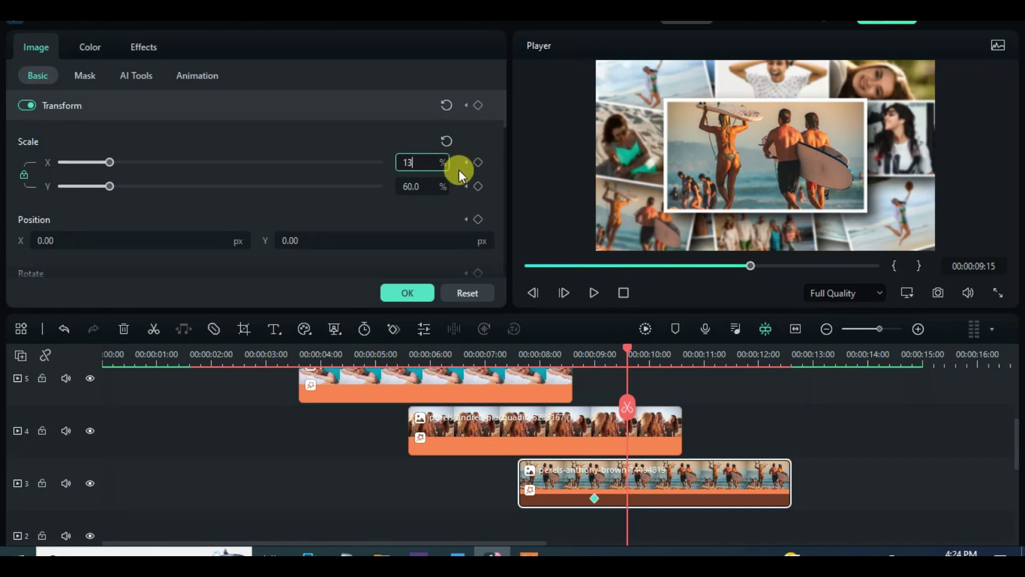
text(0)
key(Return)
scroll(476, 226, down, 1)
click(108, 247)
text(-5)
key(Return)
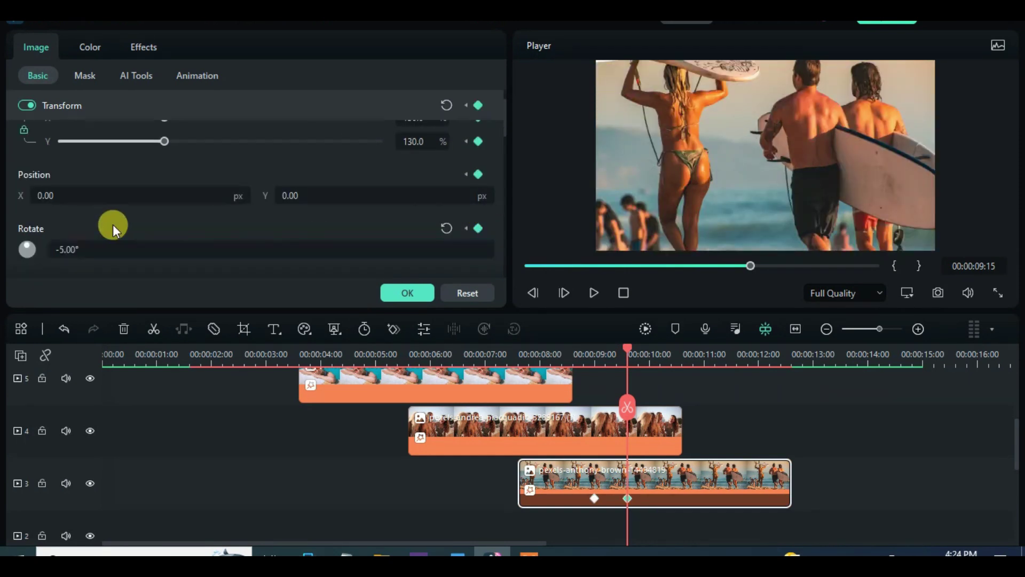
Step: At 00:00:11:00, keyframe the surfboard picture's transform and raise its Y position to move it out of the frame
scroll(508, 130, up, 1)
drag(630, 346, 705, 346)
click(478, 201)
drag(285, 219, 287, 219)
Step: Place the picture of the shouting woman holding her head on video track 2, starting at track 3's second keyframe, 00:00:09:15
drag(704, 345, 628, 352)
click(407, 293)
scroll(379, 191, up, 5)
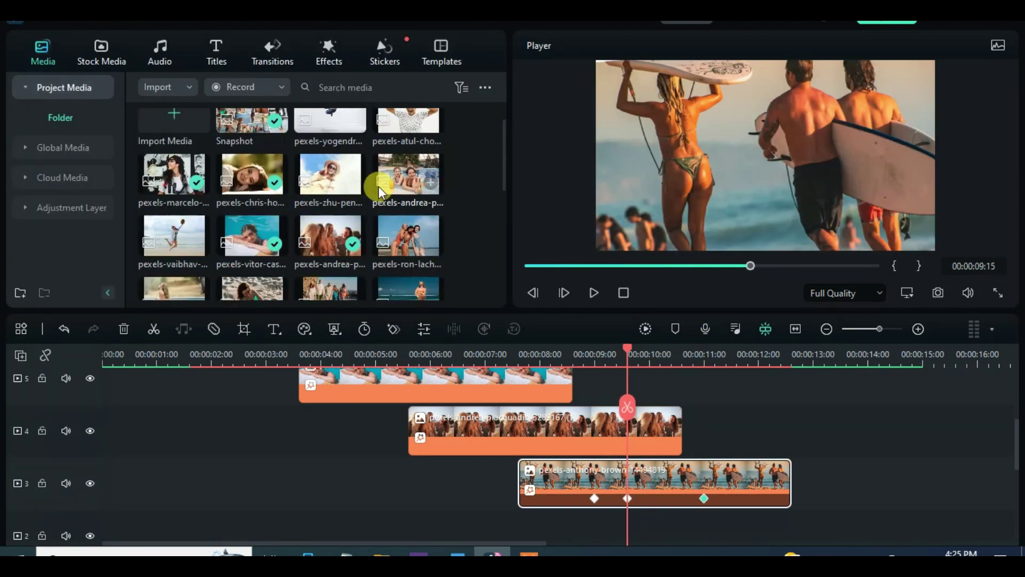
drag(398, 142, 683, 448)
Step: At 00:00:11:00, link the shouting woman picture's X and Y scale and add scale, position and rotation keyframes
drag(626, 352, 704, 352)
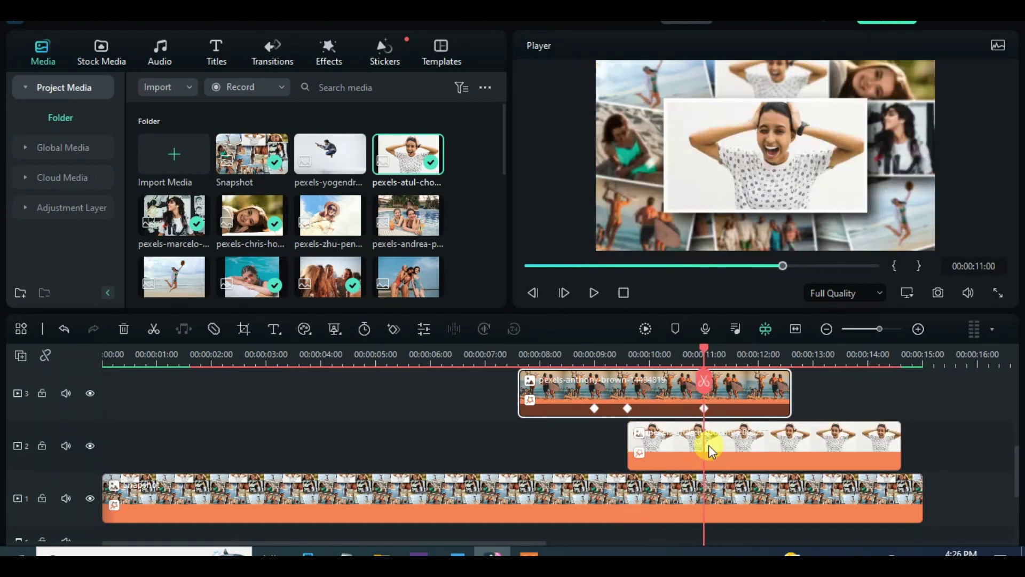
click(704, 439)
click(478, 186)
scroll(477, 217, down, 2)
scroll(483, 224, up, 2)
scroll(492, 223, down, 2)
Step: At 00:00:11:15, keyframe the shouting woman picture's scale, position and rotation, with scale 130% and rotation -5°
drag(713, 350, 737, 350)
scroll(476, 162, up, 2)
click(478, 162)
scroll(478, 235, down, 2)
scroll(480, 236, up, 2)
double_click(410, 162)
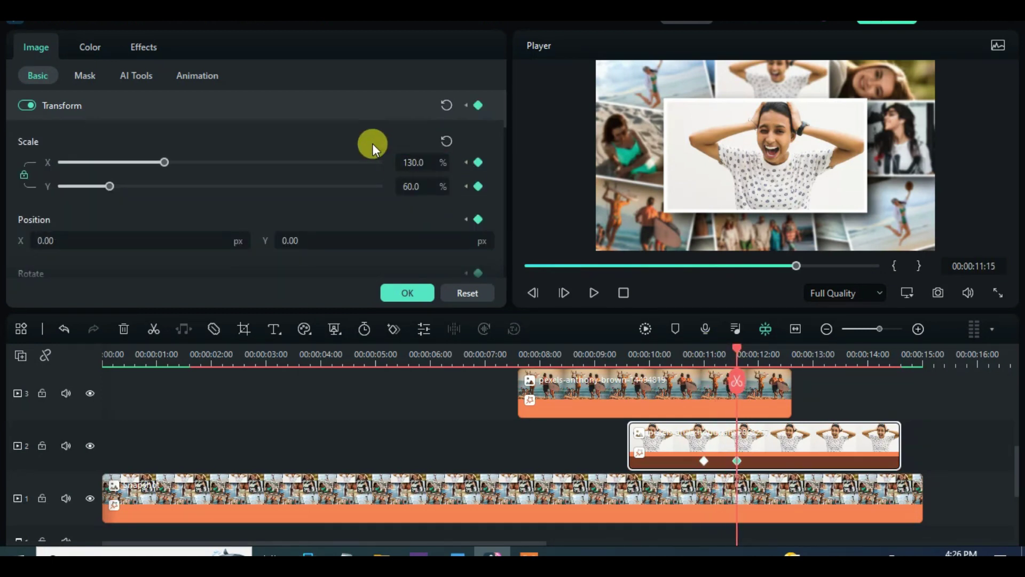
key(Return)
scroll(476, 216, down, 1)
double_click(219, 248)
text(-5)
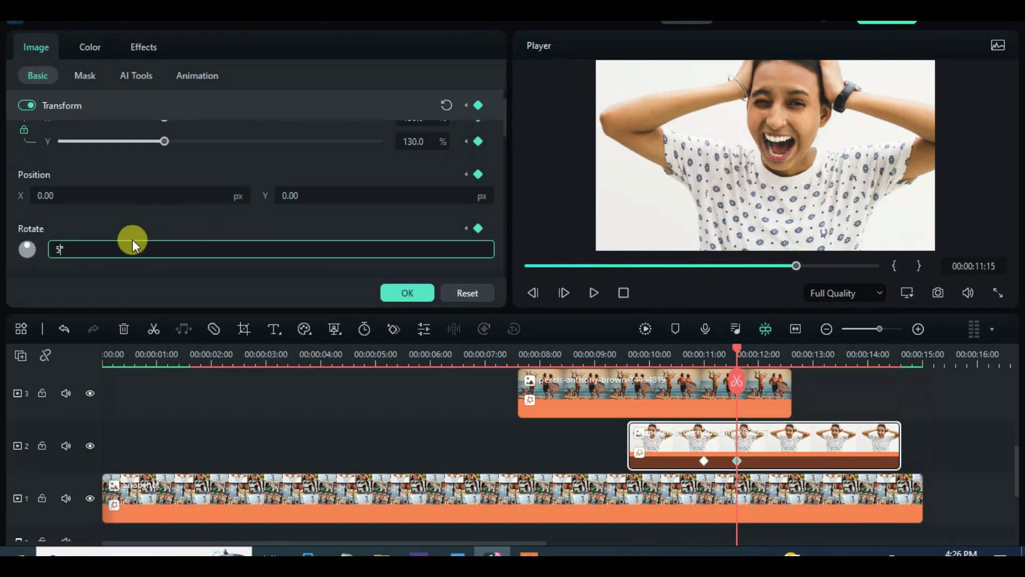
key(Return)
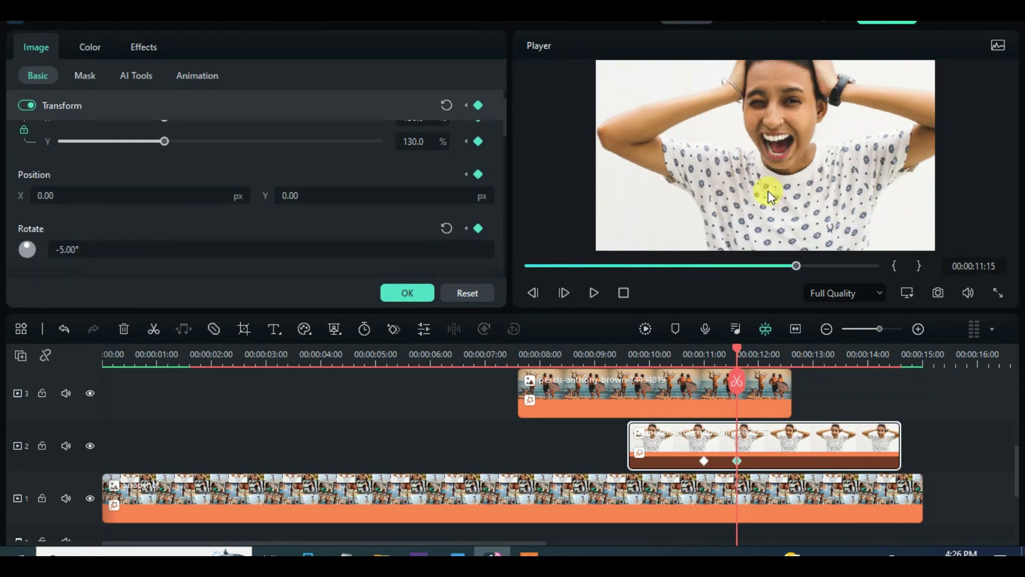
Step: At 00:00:13:00, keyframe the shouting woman picture's transform and raise its Y position to 457 px
drag(737, 347, 813, 350)
scroll(479, 176, up, 1)
click(479, 216)
scroll(482, 222, down, 1)
drag(289, 196, 374, 195)
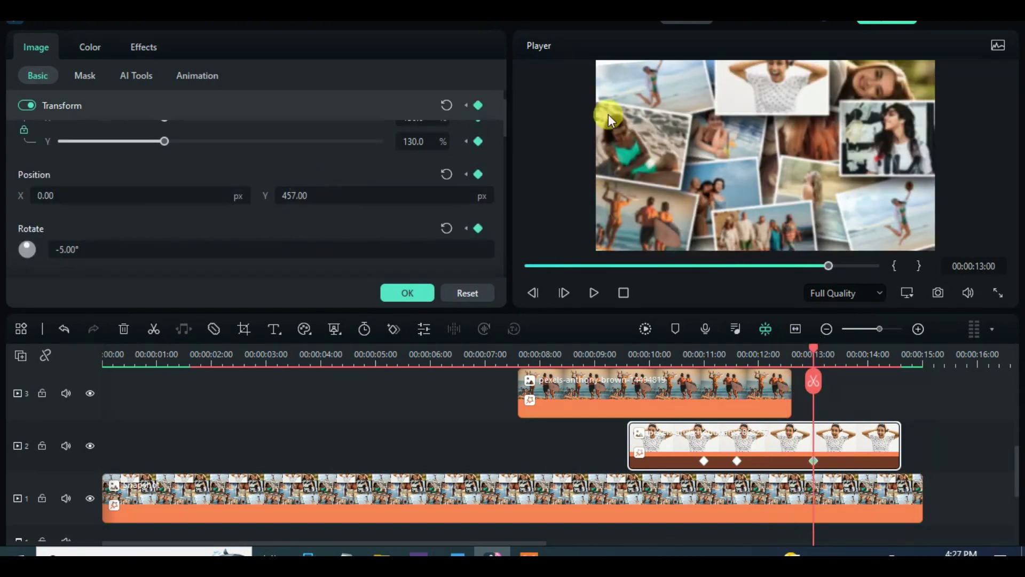
Step: Split the track 2 picture and the background collage at 00:00:14:01 and delete the parts after the cut
drag(815, 345, 853, 351)
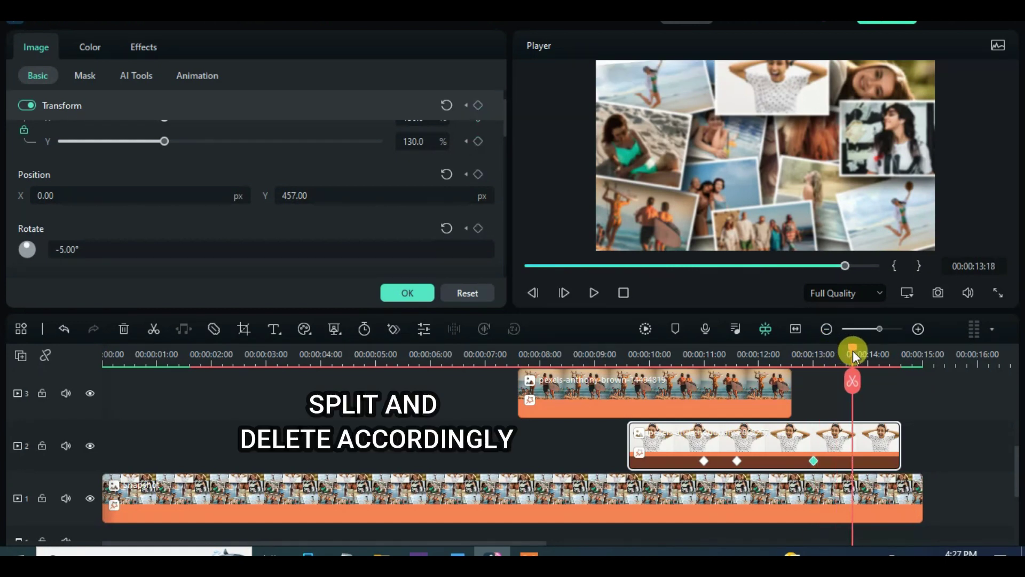
drag(918, 397, 886, 508)
click(154, 330)
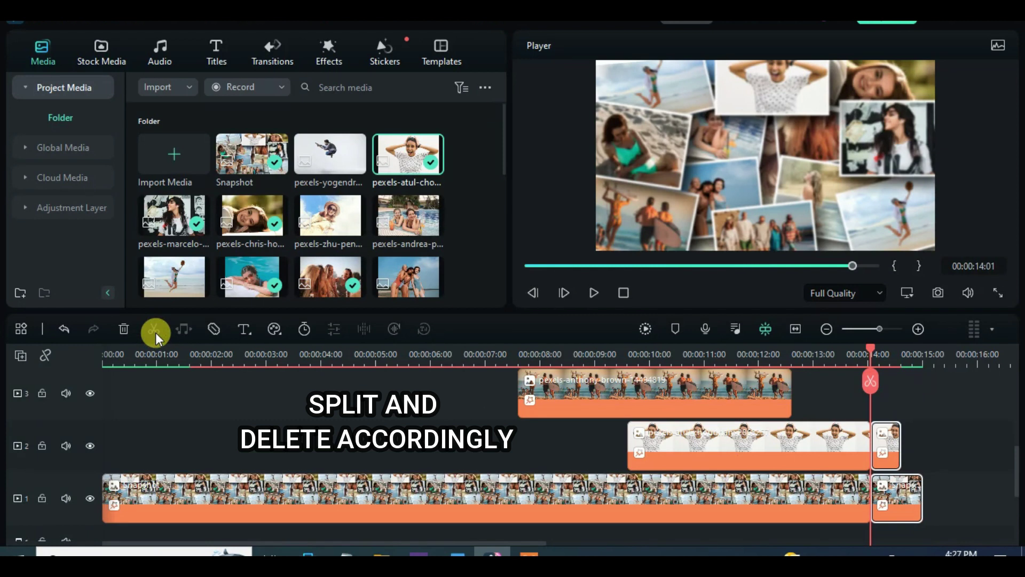
click(123, 331)
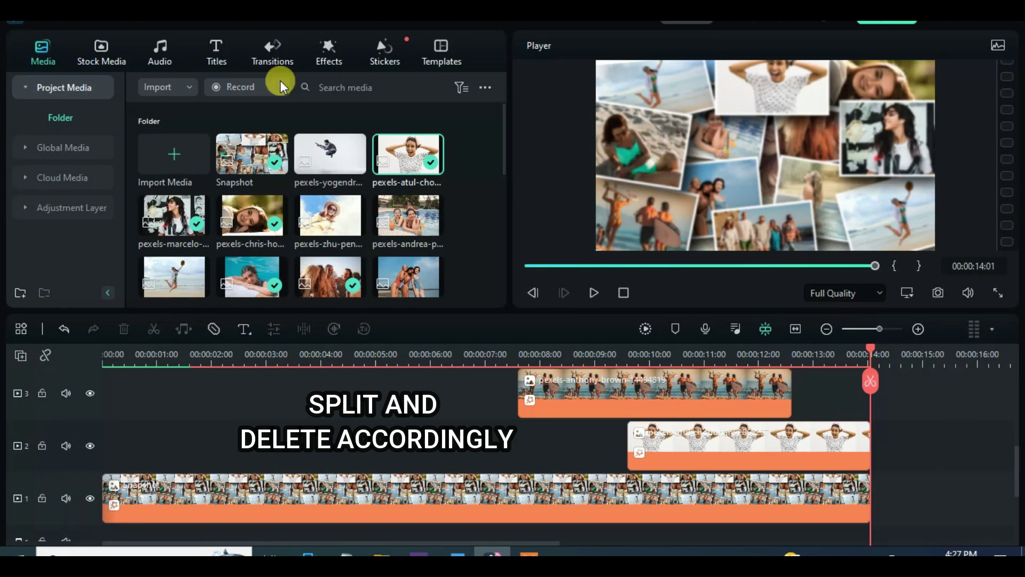
Step: Apply the Dissolve transition to the end of the background collage and shorten it to begin after track 2's last keyframe
click(275, 59)
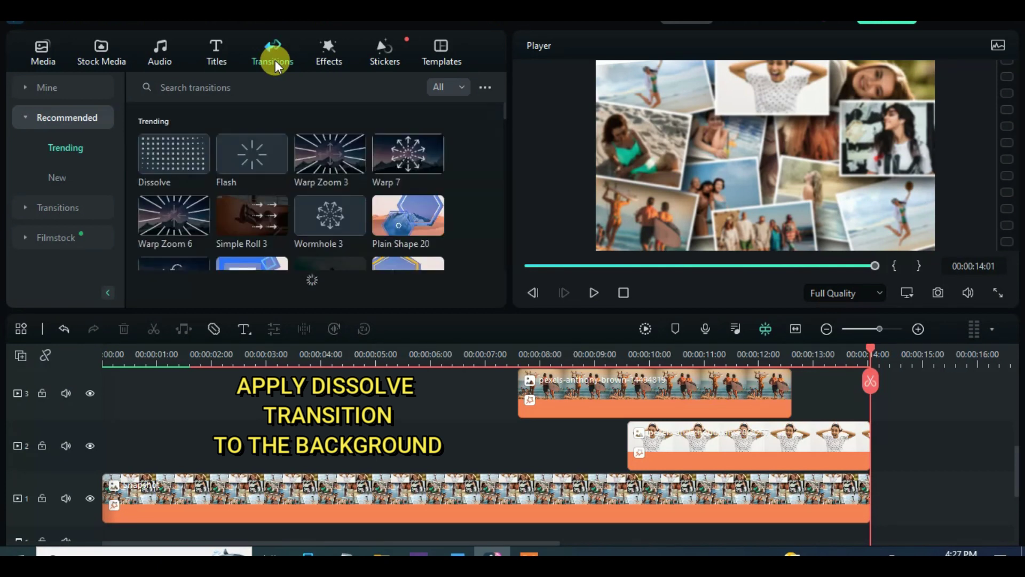
drag(158, 144, 838, 504)
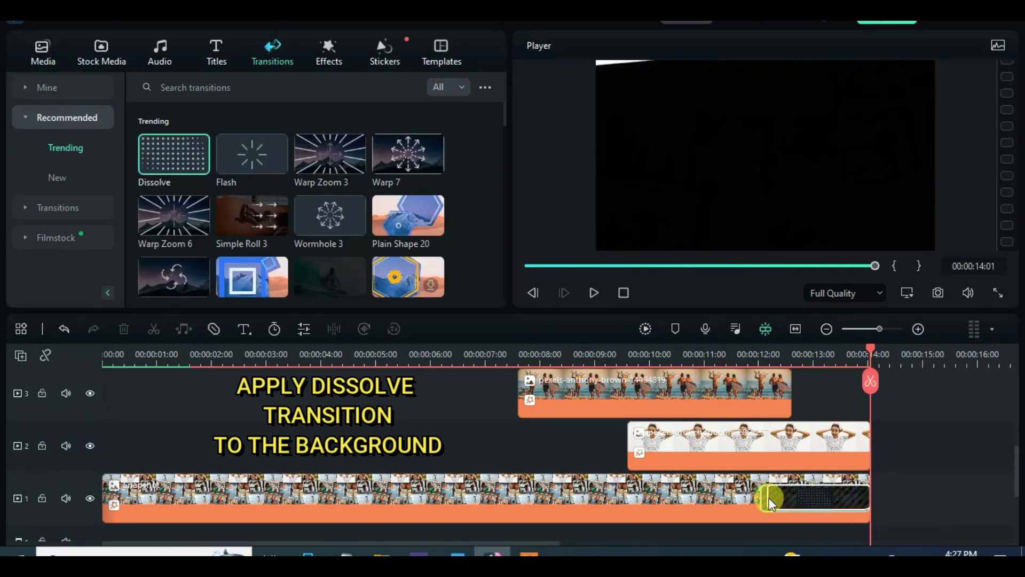
drag(769, 498, 826, 491)
click(819, 431)
click(821, 438)
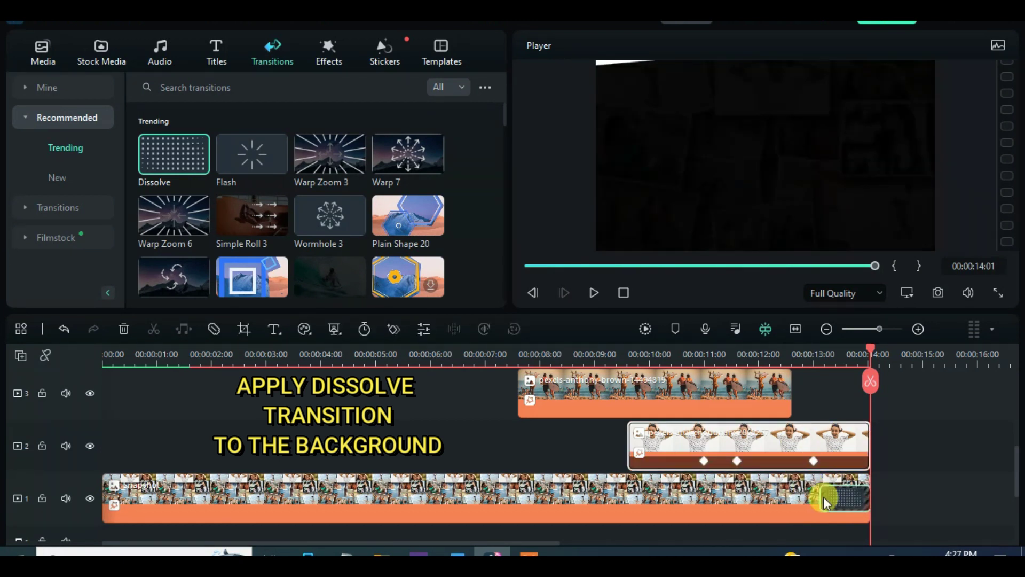
drag(841, 353, 799, 354)
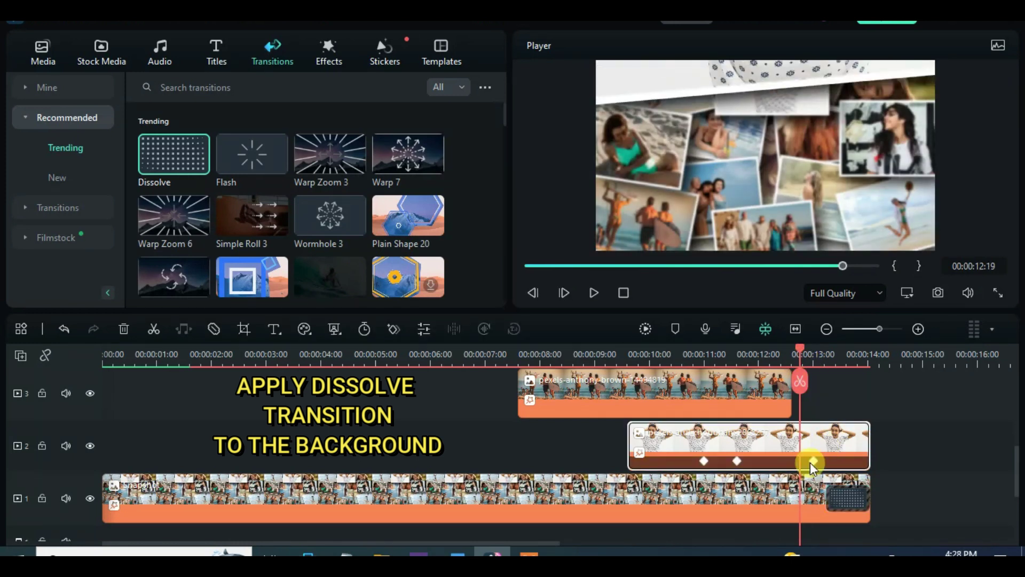
drag(827, 494, 840, 500)
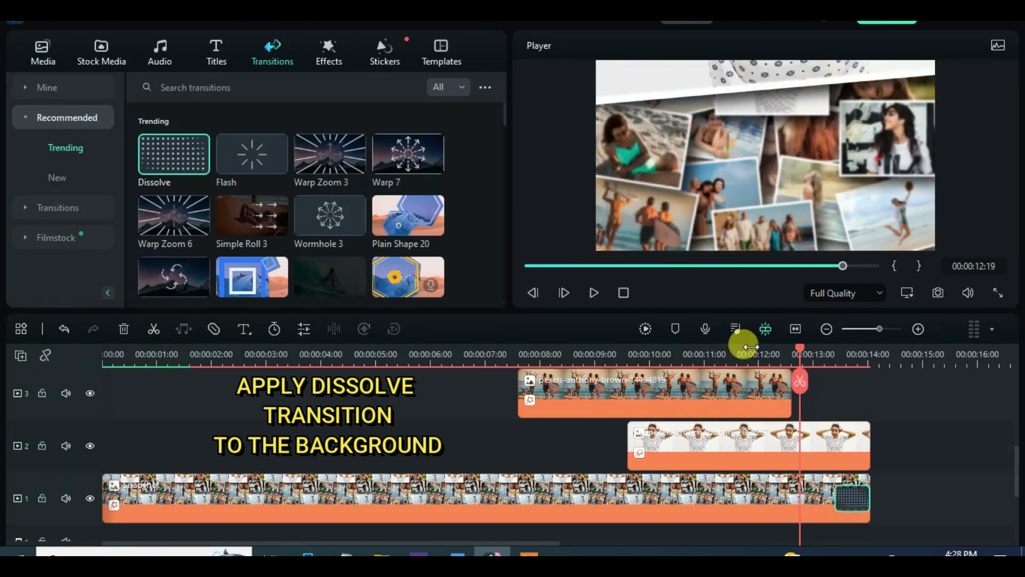
Step: Return to the start of the timeline and render the slideshow preview
click(529, 266)
scroll(684, 373, up, 5)
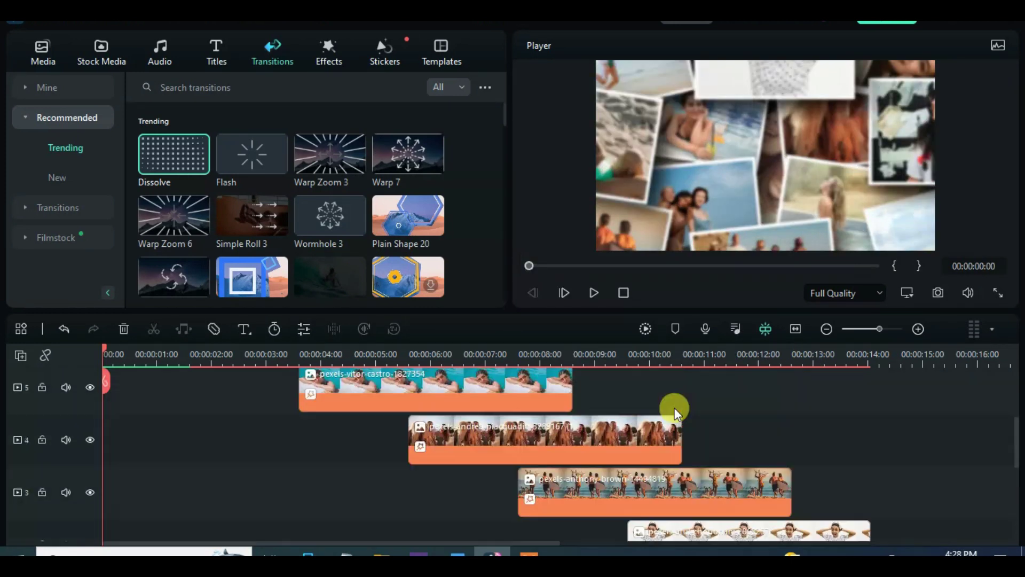
scroll(674, 408, down, 3)
scroll(675, 408, up, 3)
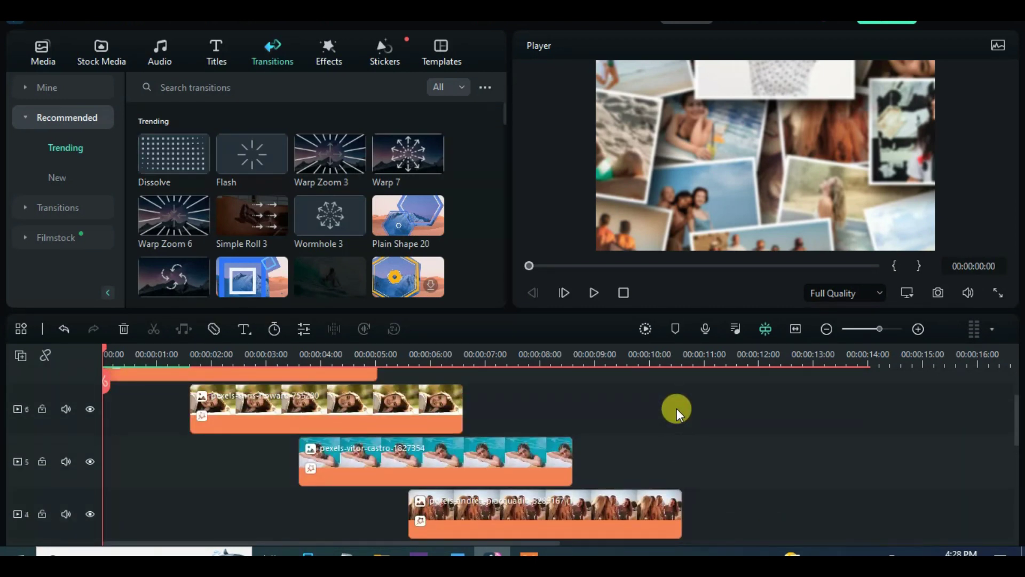
click(646, 329)
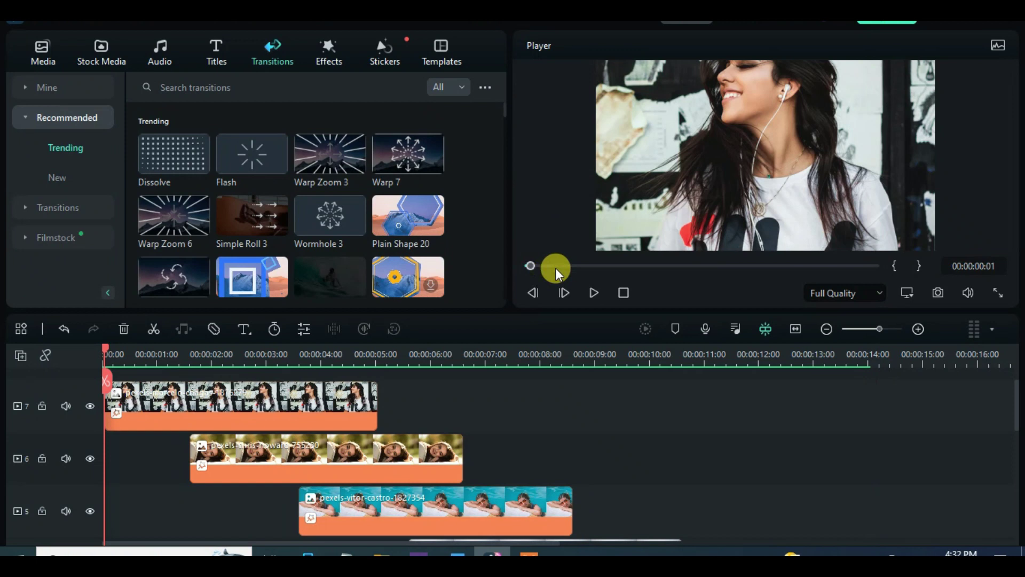
Step: Play the rendered slideshow and check the picture animations across the stacked tracks
key(space)
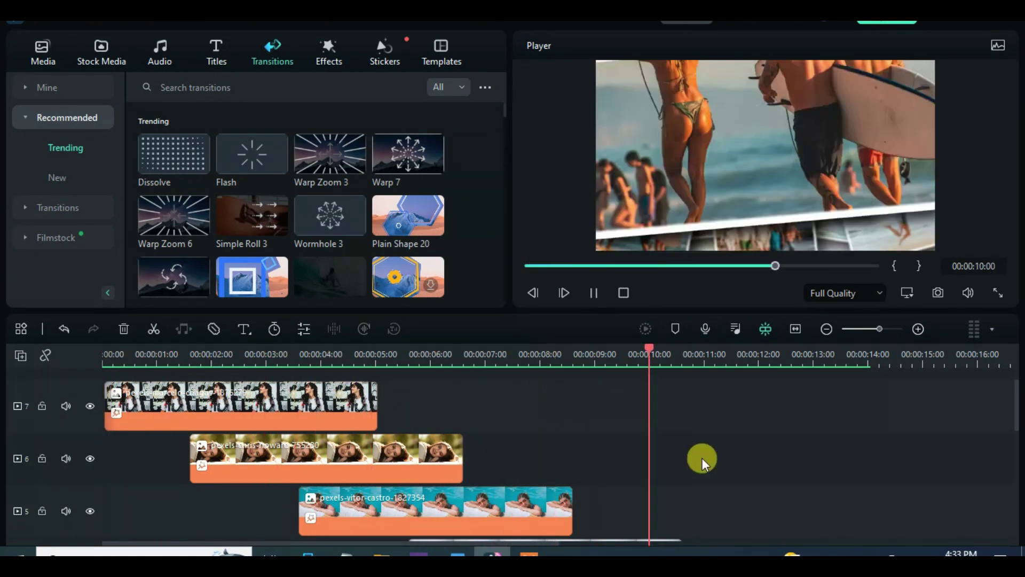
scroll(609, 430, down, 3)
scroll(609, 430, down, 2)
scroll(588, 449, up, 5)
Step: Add the Mild effect on a track above the first picture, spanning its first and second animations from 00:00:00:10 to 00:00:01:00
click(552, 265)
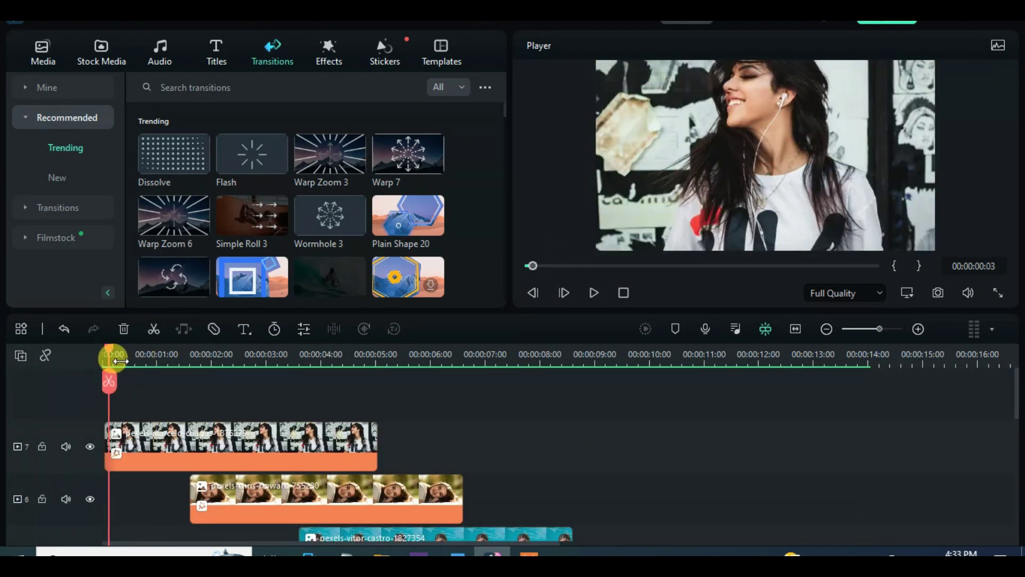
click(103, 352)
click(152, 430)
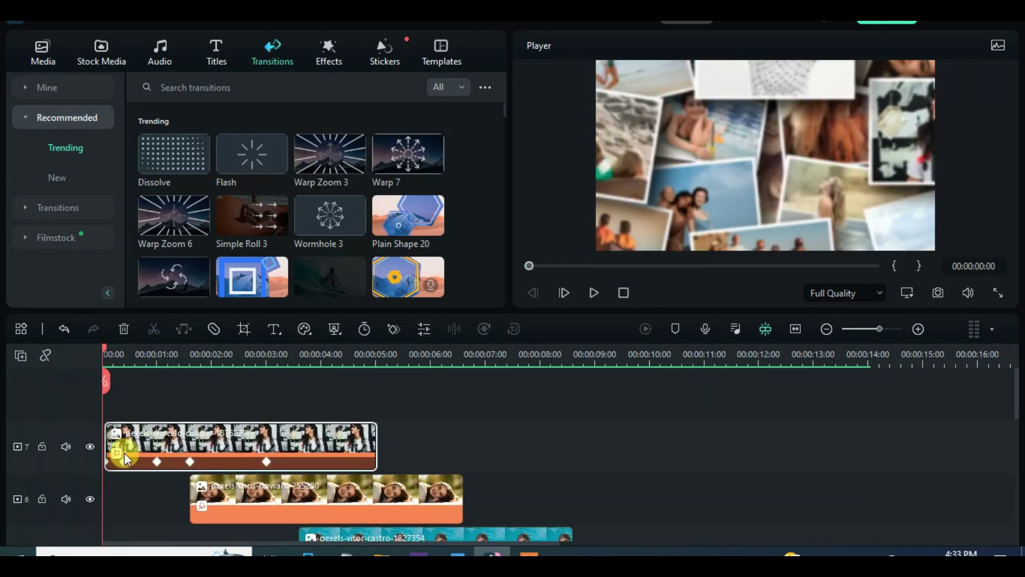
click(124, 350)
click(335, 46)
click(59, 174)
drag(411, 155, 143, 423)
drag(124, 369, 160, 349)
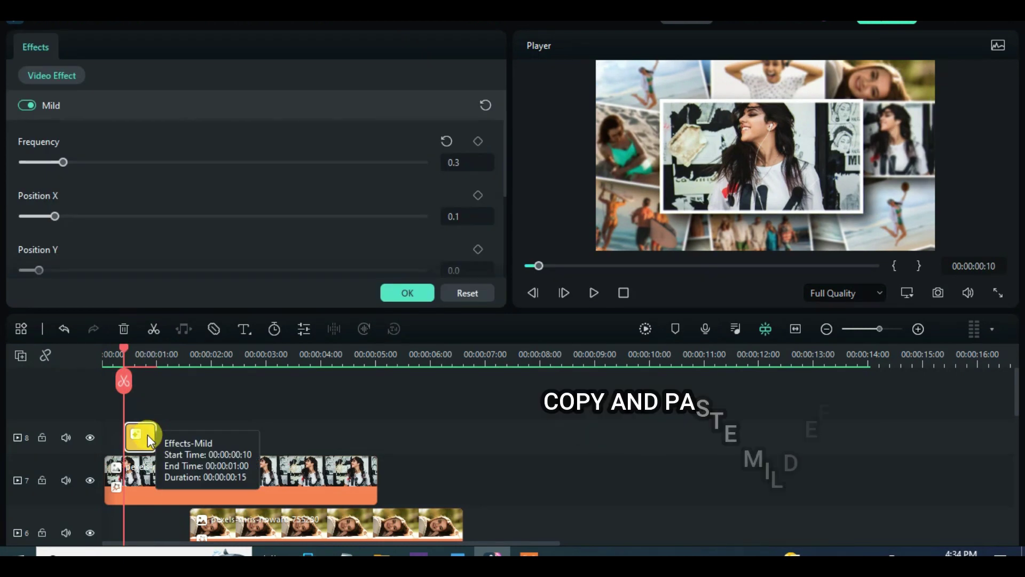
Step: Copy the Mild effect and paste it on track 8 at 00:00:03:00, the first visible keyframe of the track 6 picture
right_click(147, 435)
click(179, 159)
scroll(267, 454, down, 1)
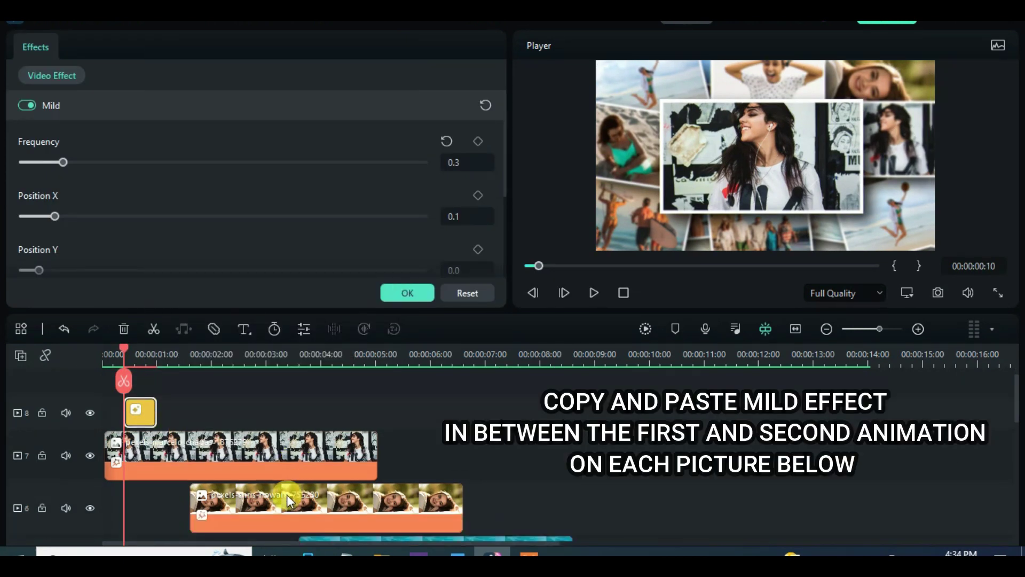
click(286, 497)
drag(143, 355, 266, 369)
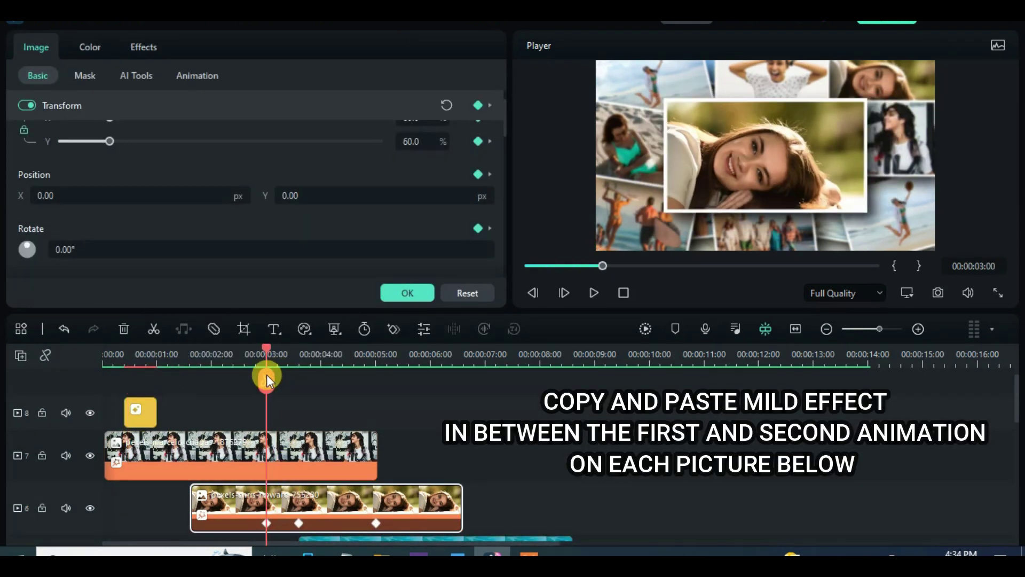
scroll(301, 446, down, 1)
scroll(276, 401, up, 1)
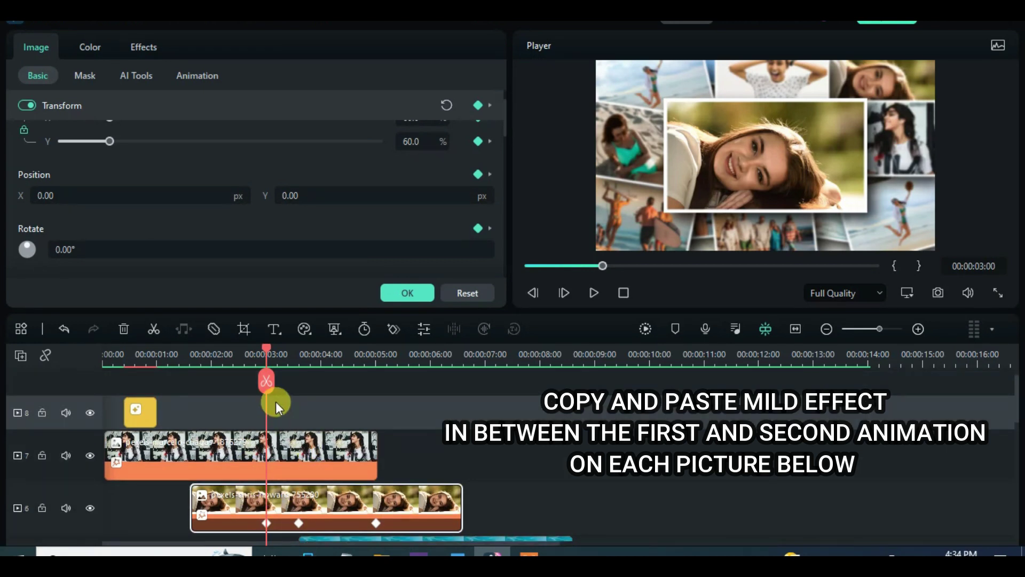
right_click(275, 411)
click(320, 146)
Step: Paste the Mild effect on track 8 at 00:00:05:00, matching the first visible keyframe of the track 5 picture
scroll(385, 409, down, 1)
click(379, 496)
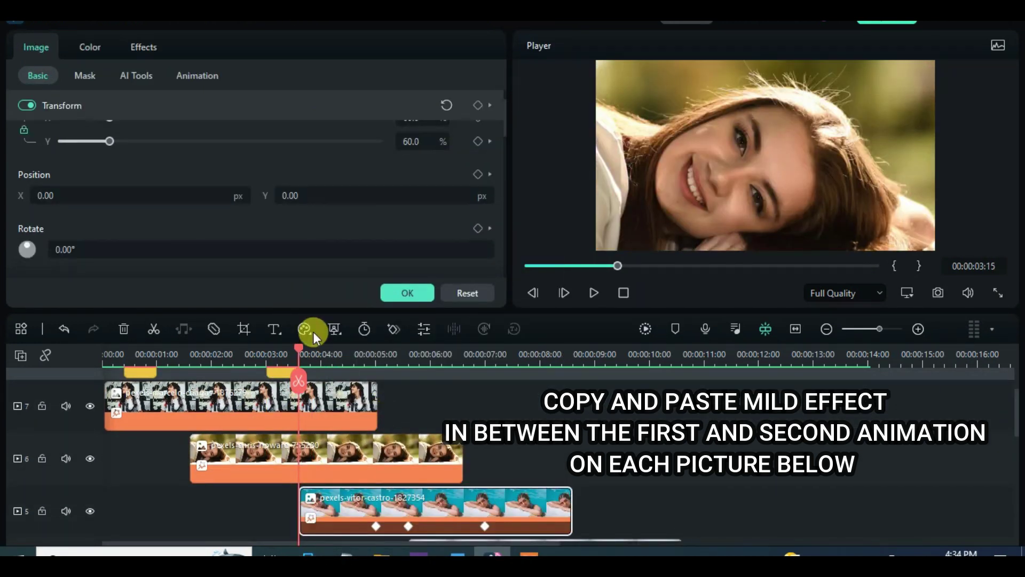
drag(306, 348, 376, 356)
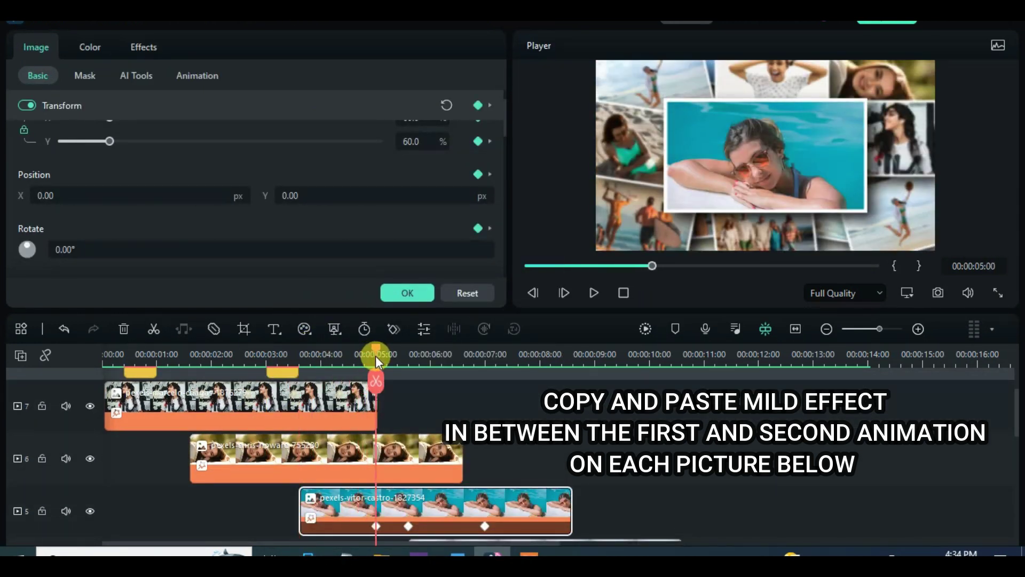
scroll(394, 399, up, 1)
right_click(389, 431)
click(434, 136)
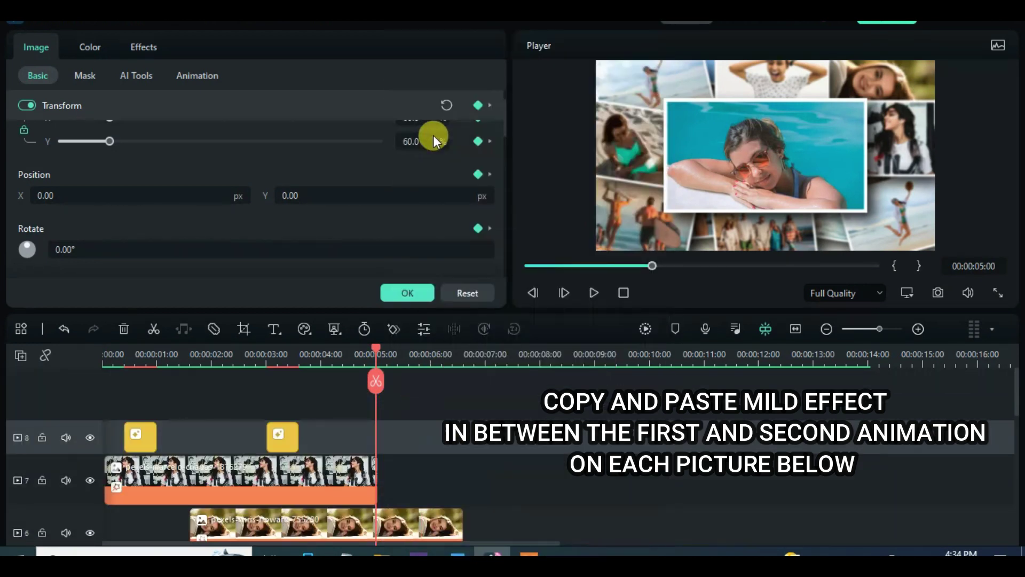
Step: Paste the Mild effect on track 8 at 00:00:07:00 for the track 4 picture
scroll(491, 447, down, 1)
scroll(490, 447, down, 1)
click(484, 501)
drag(414, 354, 486, 358)
scroll(514, 421, up, 2)
right_click(497, 442)
click(530, 132)
Step: Paste the Mild effect on track 8 at 00:00:09:00 for the track 3 picture
scroll(534, 454, down, 3)
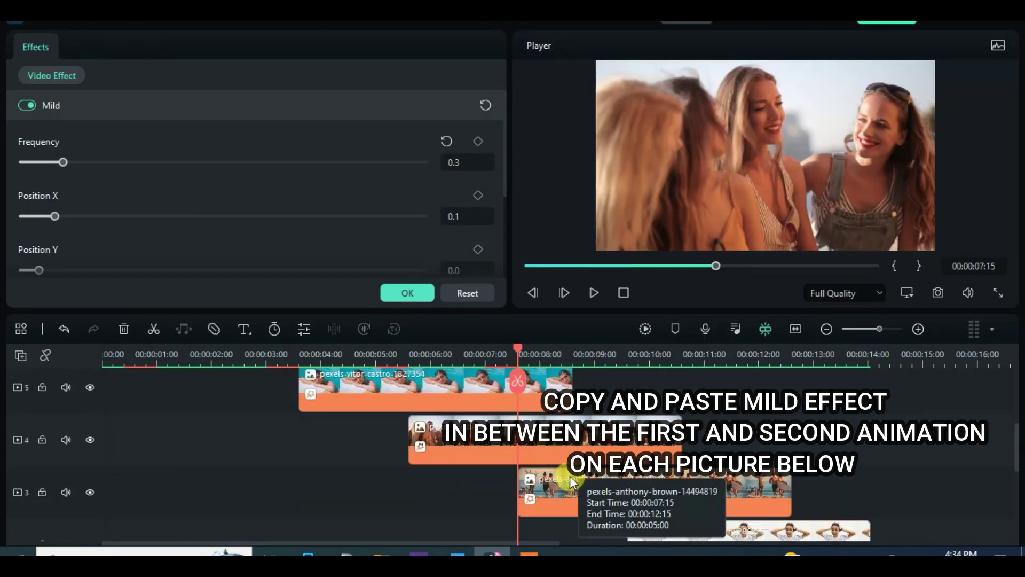
click(572, 480)
drag(522, 350, 595, 359)
scroll(603, 427, up, 3)
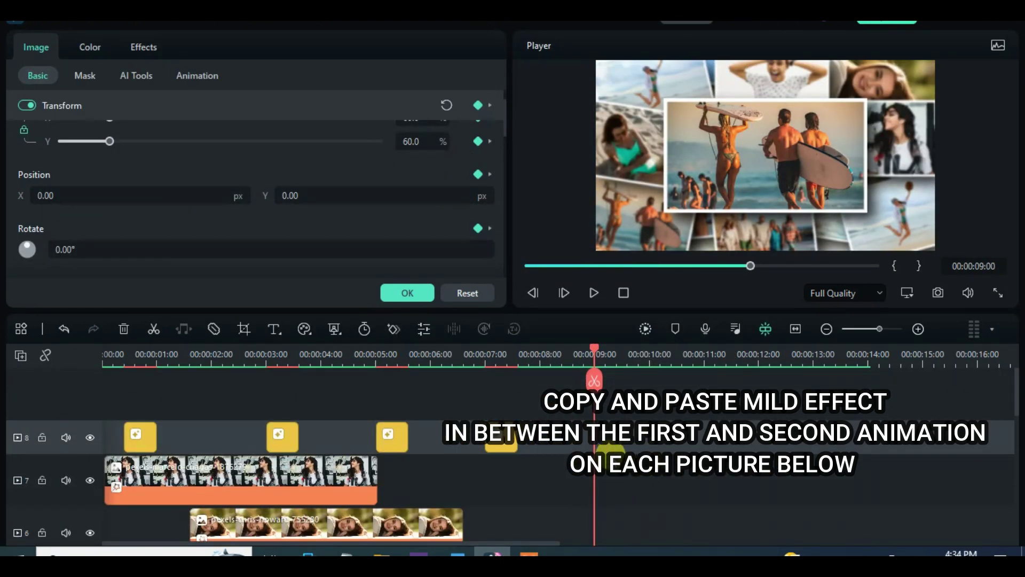
right_click(607, 425)
click(649, 129)
Step: Paste the Mild effect on track 8 at 00:00:11:00 for the track 2 picture
scroll(659, 436, down, 4)
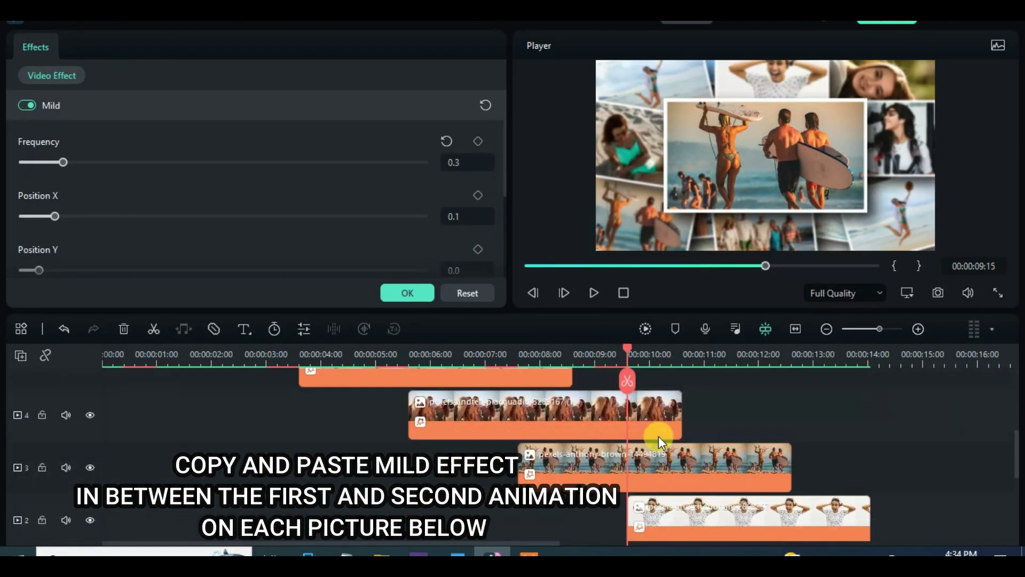
scroll(658, 435, down, 1)
click(669, 452)
drag(629, 353, 698, 364)
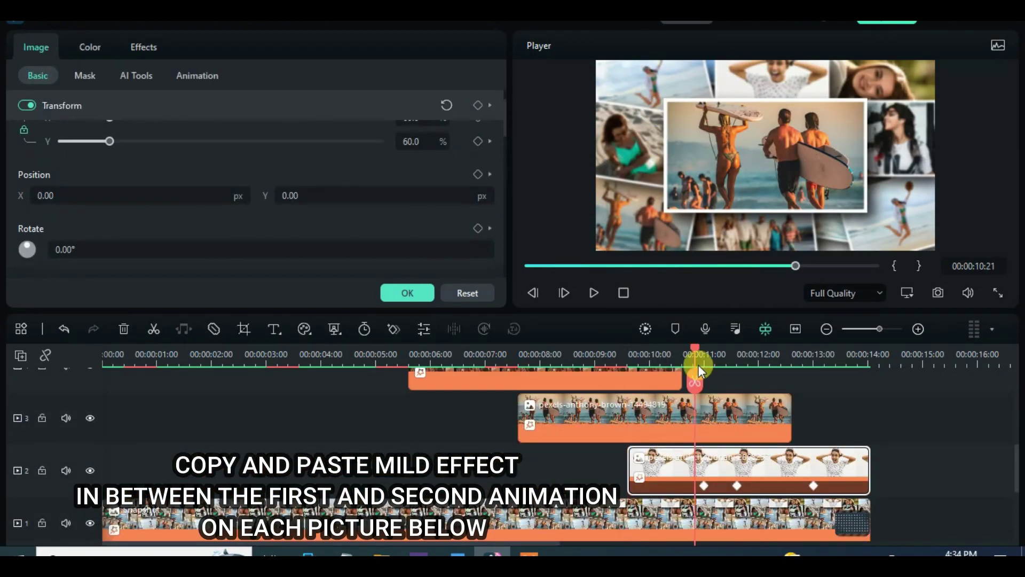
scroll(723, 444, up, 5)
right_click(713, 415)
click(754, 133)
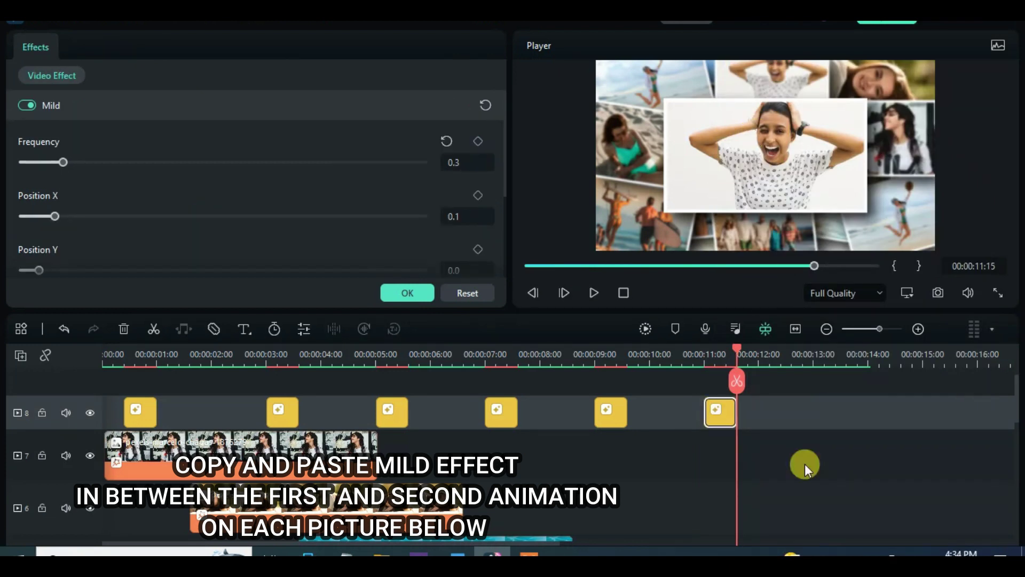
Step: Add the Apfel effect above the Mild effects at the timeline start and extend it to the end of the slideshow
scroll(818, 480, down, 5)
click(524, 267)
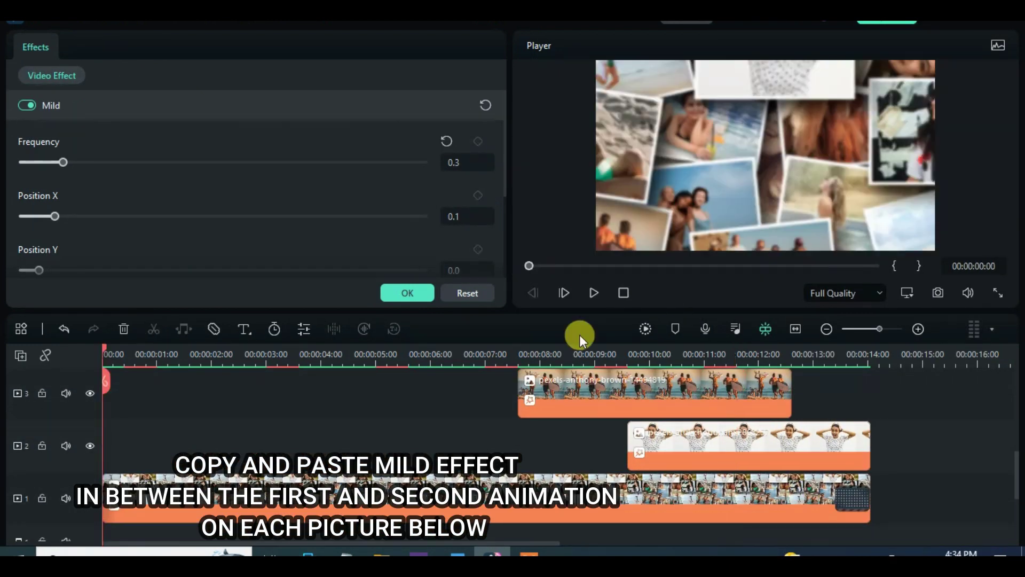
scroll(578, 391, up, 5)
click(412, 293)
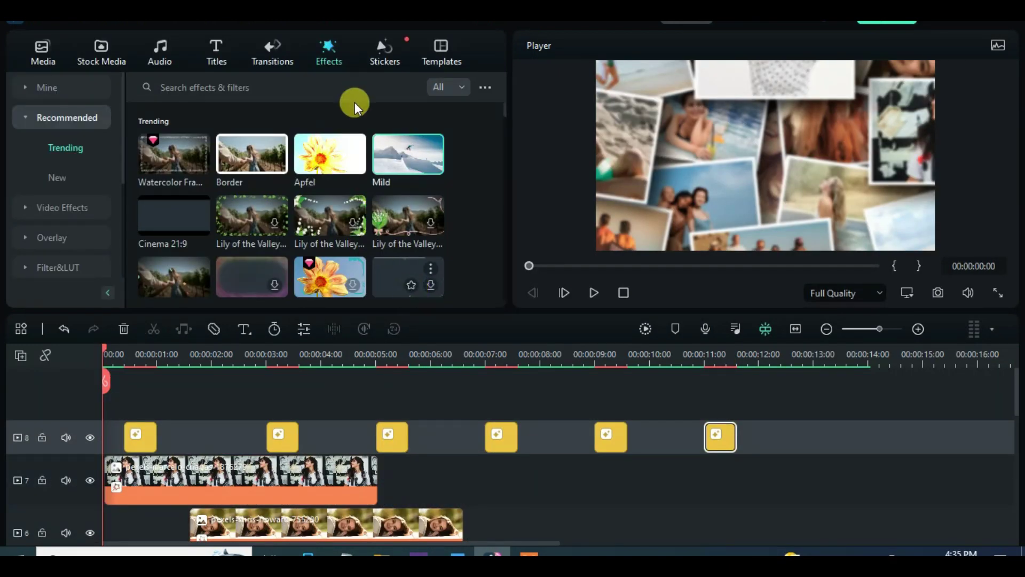
drag(320, 146, 117, 400)
click(377, 435)
drag(376, 438, 871, 429)
scroll(254, 192, down, 2)
scroll(253, 191, up, 2)
Step: Search the effects for "teal", then add Teal Flares above the Apfel effect and stretch it to the end of the slideshow
scroll(203, 203, down, 2)
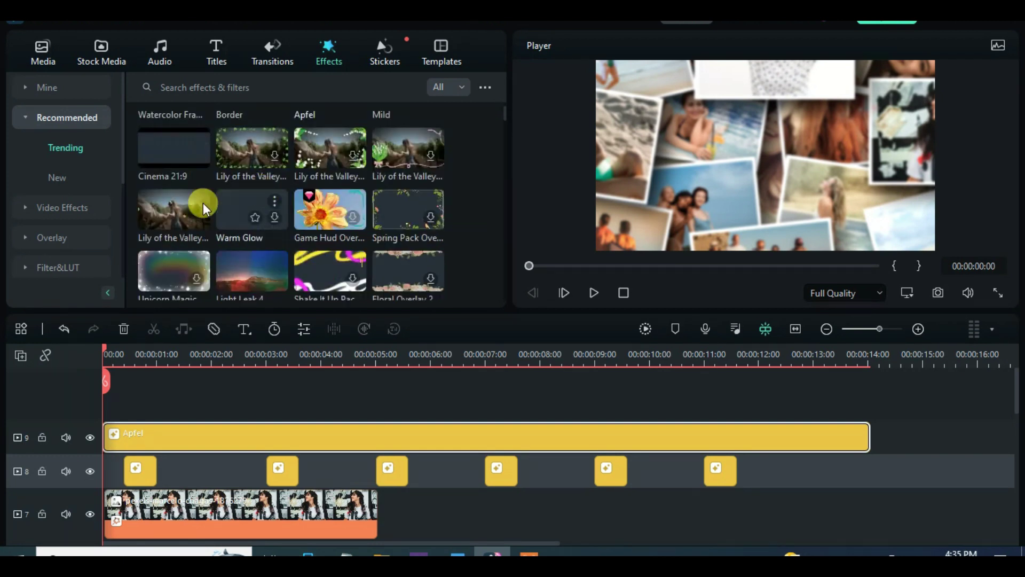
scroll(253, 208, down, 7)
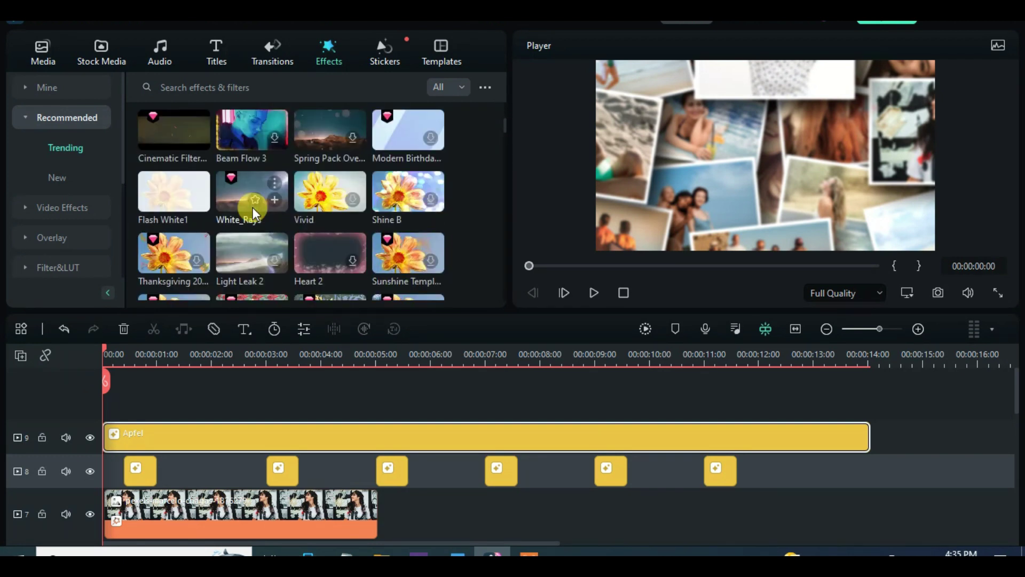
scroll(252, 207, down, 6)
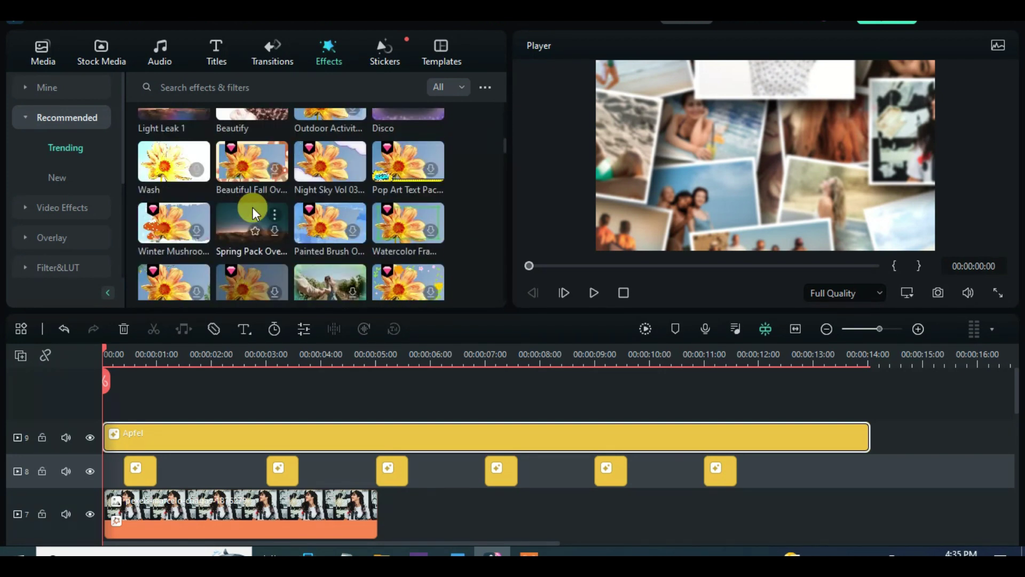
scroll(252, 211, down, 15)
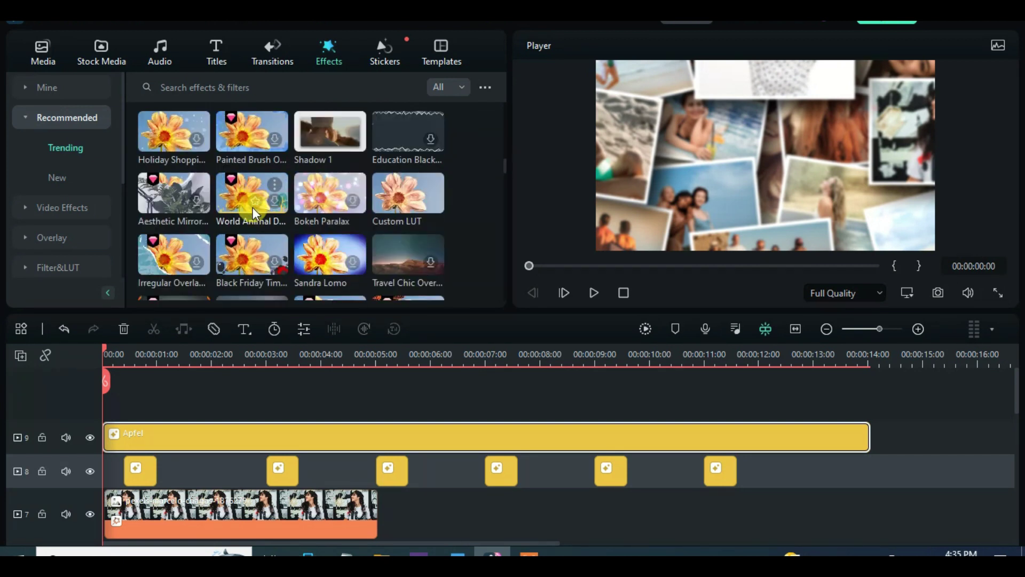
scroll(252, 207, down, 18)
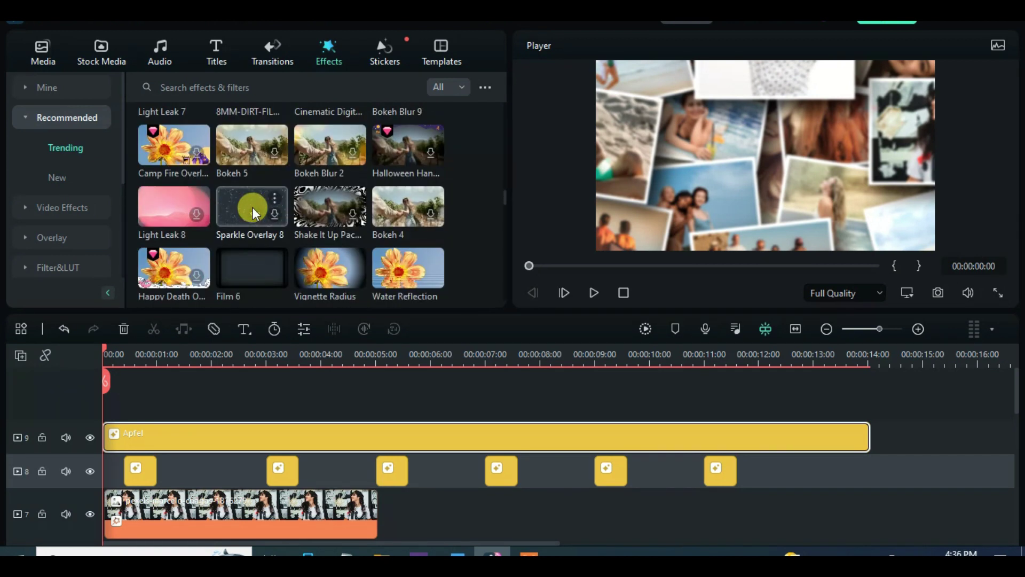
scroll(252, 207, up, 20)
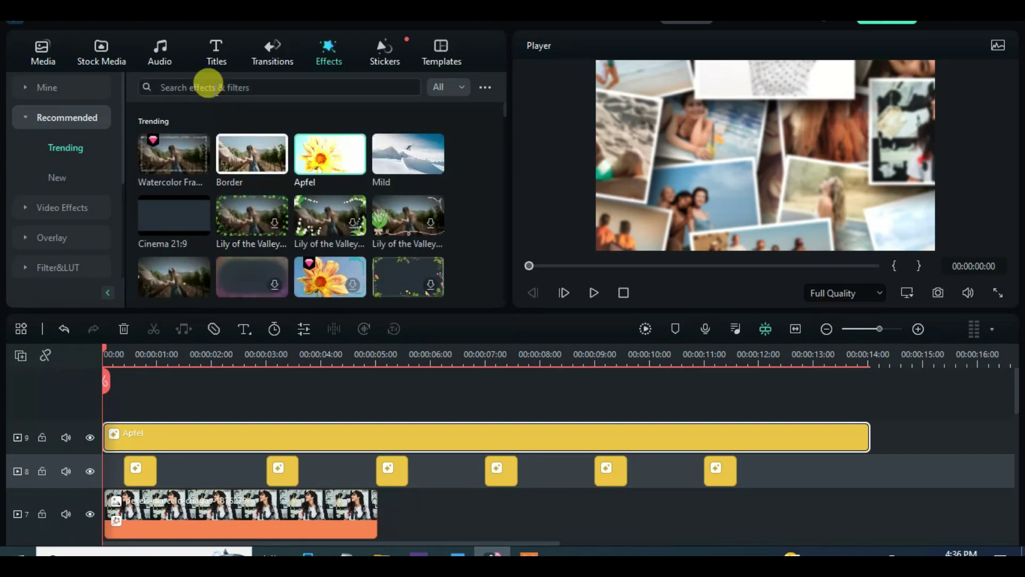
key(Return)
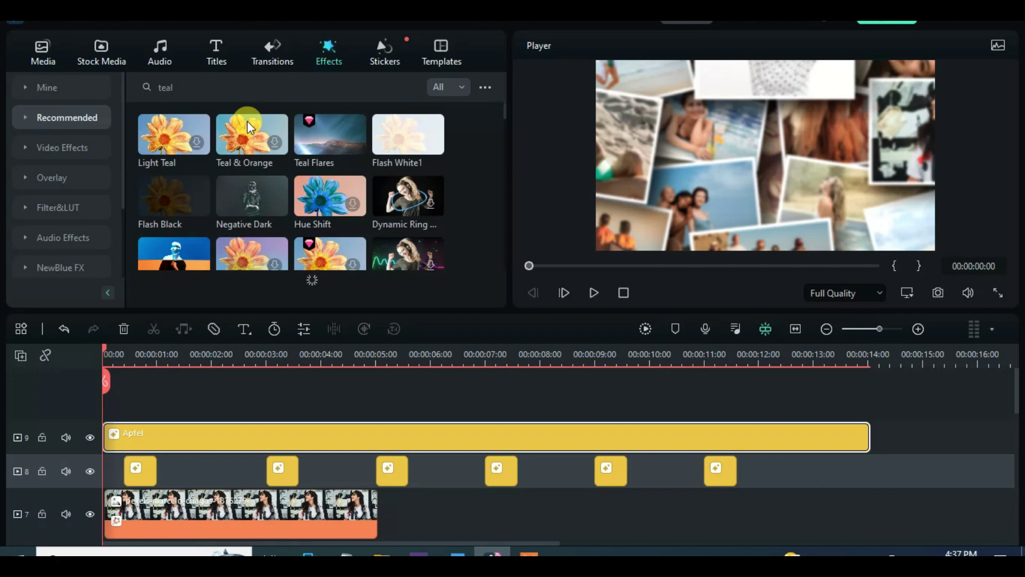
scroll(241, 166, down, 10)
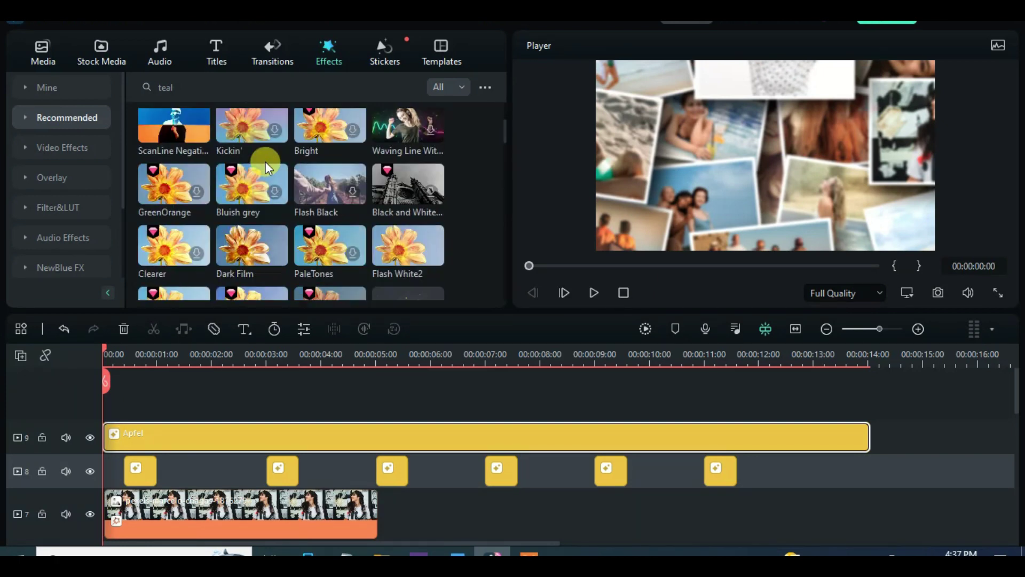
scroll(254, 163, down, 10)
scroll(254, 163, up, 15)
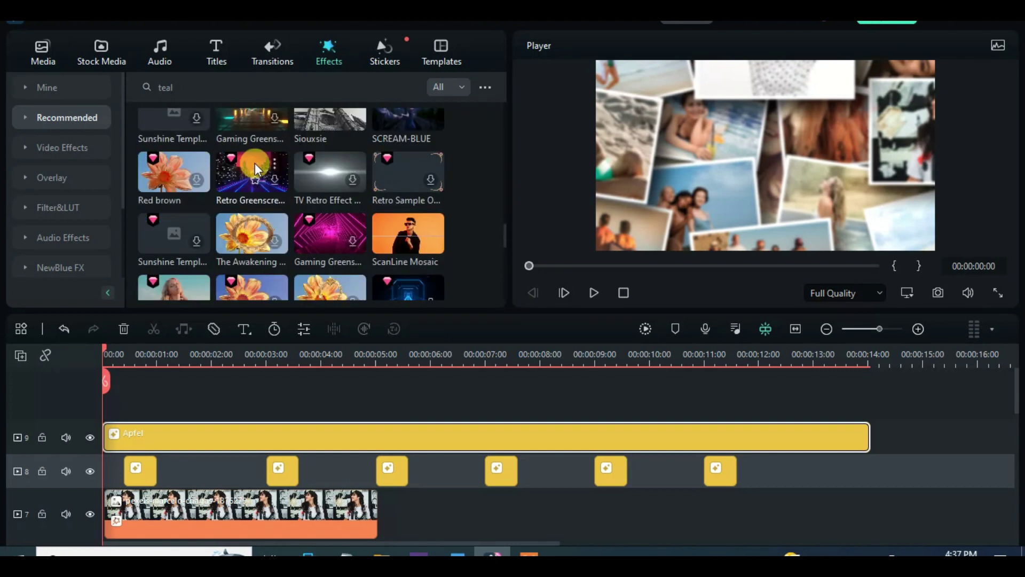
drag(351, 142, 117, 433)
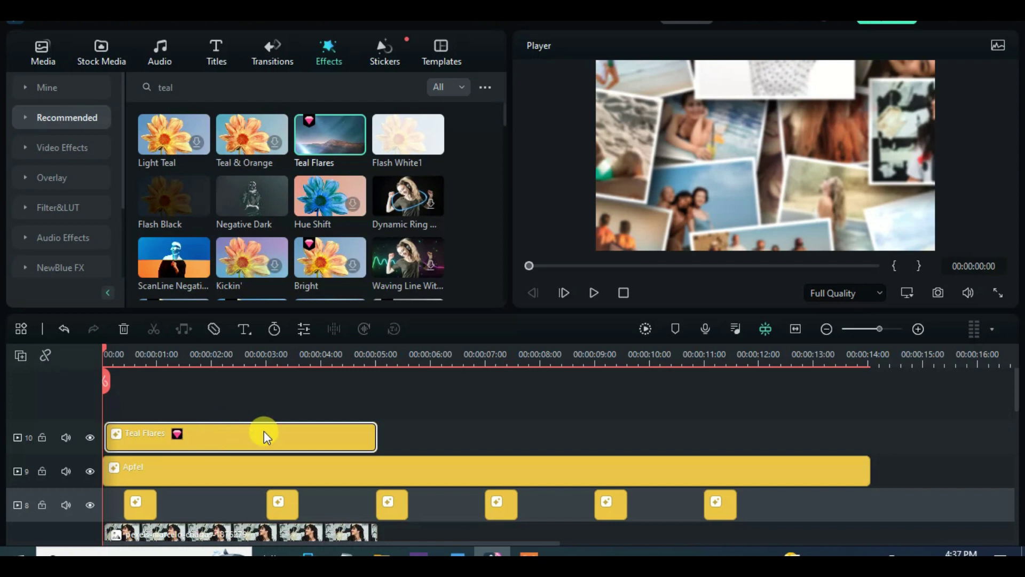
drag(376, 435, 854, 451)
Step: Add Lily of the Valley Pack Overlay 04 above Teal Flares and stretch it over the whole slideshow
click(82, 117)
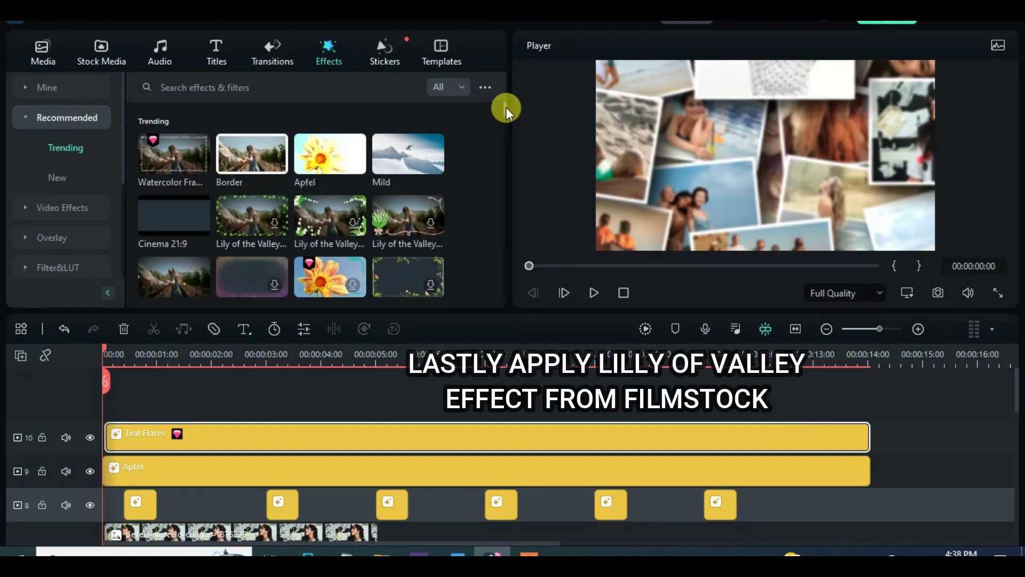
scroll(506, 109, down, 2)
mouse_move(174, 198)
drag(162, 194, 175, 419)
drag(379, 435, 858, 438)
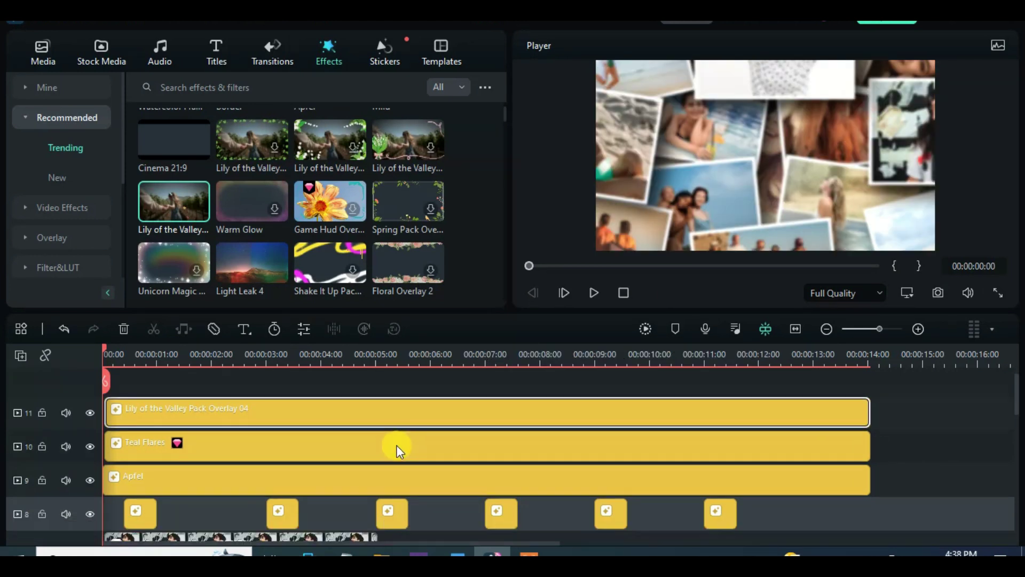
Step: Look over the stacked tracks, then render the slideshow with its effects and play it from the start
scroll(396, 445, down, 10)
scroll(396, 444, up, 8)
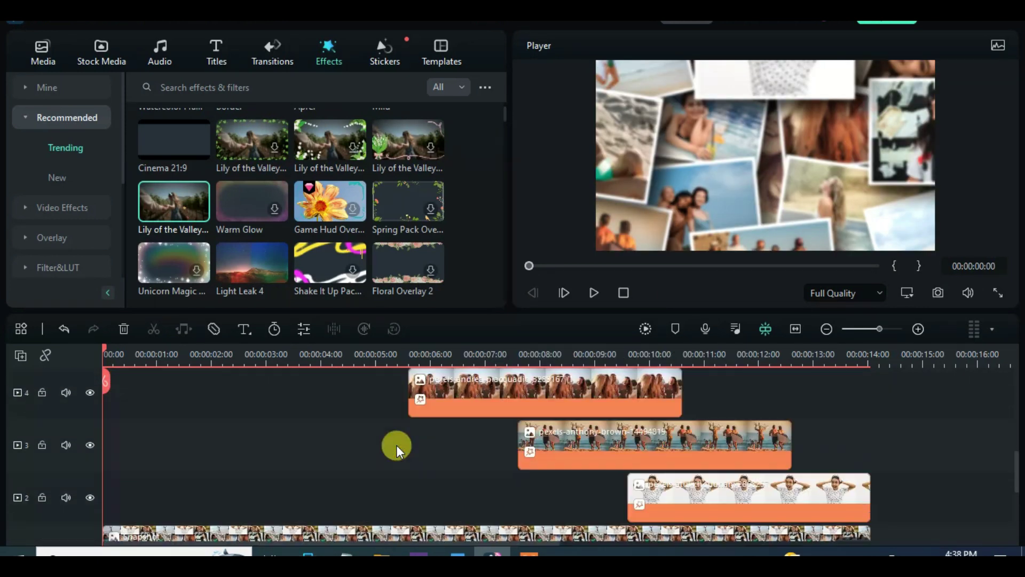
scroll(399, 444, down, 7)
scroll(399, 444, up, 8)
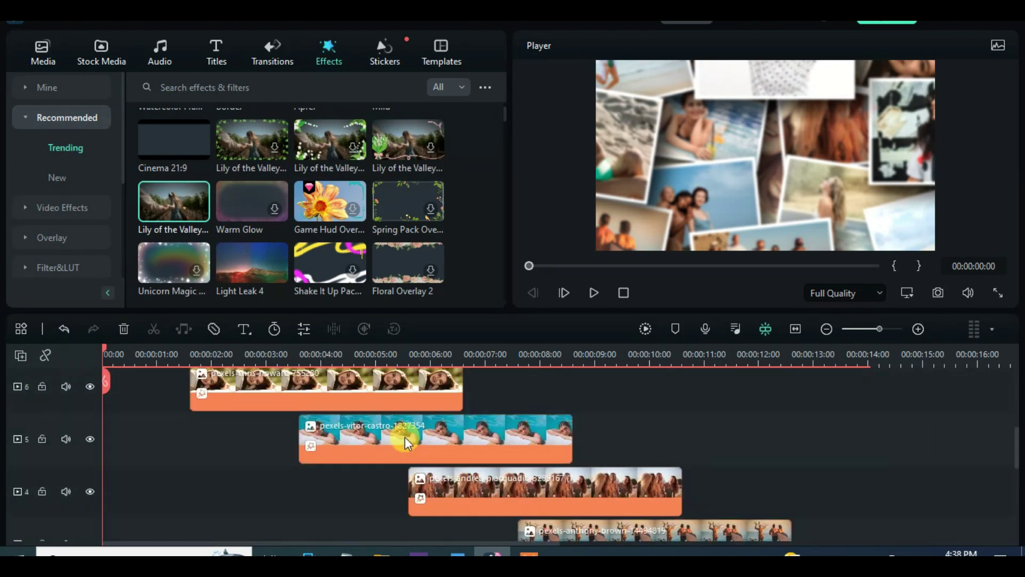
key(Return)
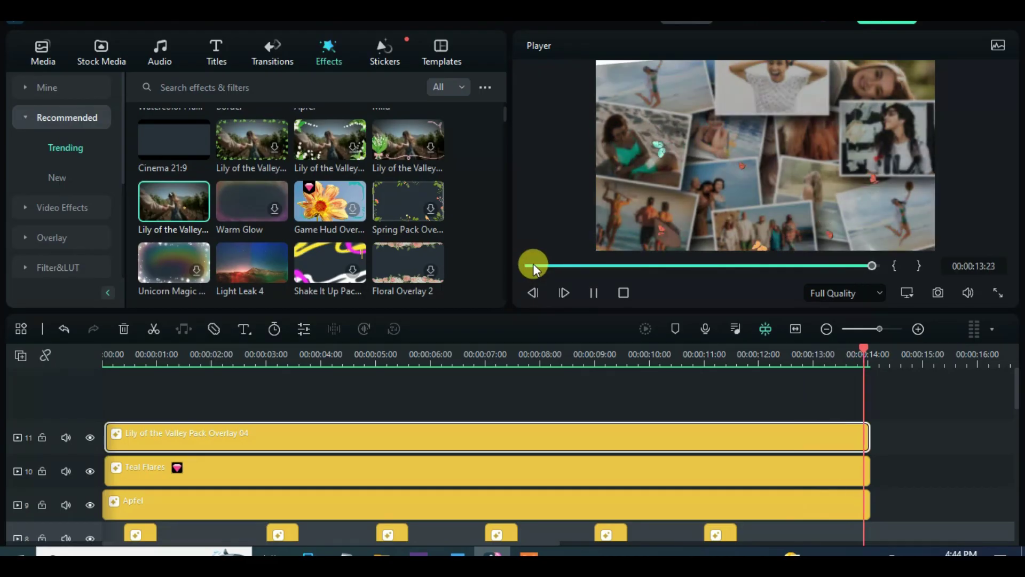
click(528, 266)
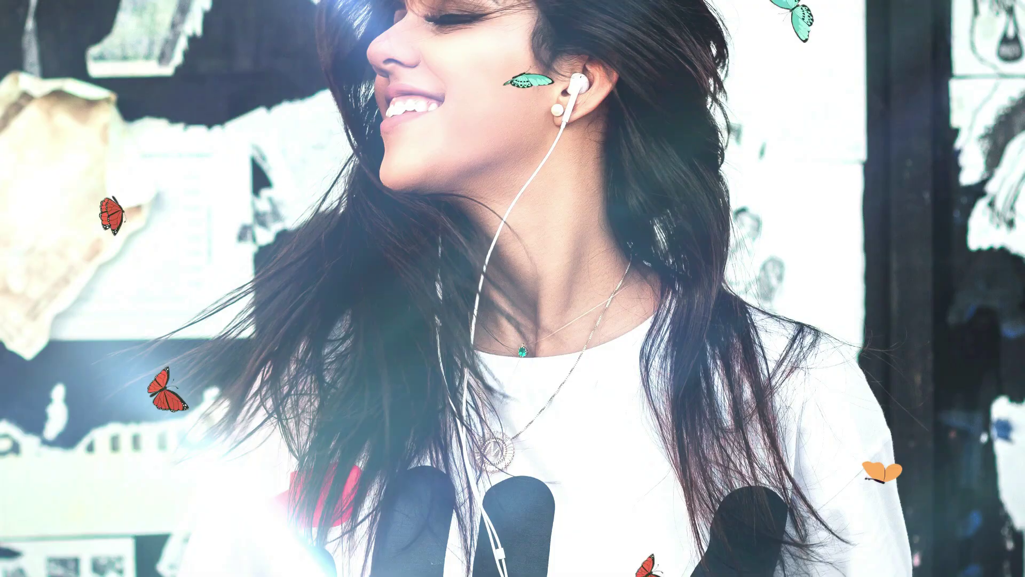